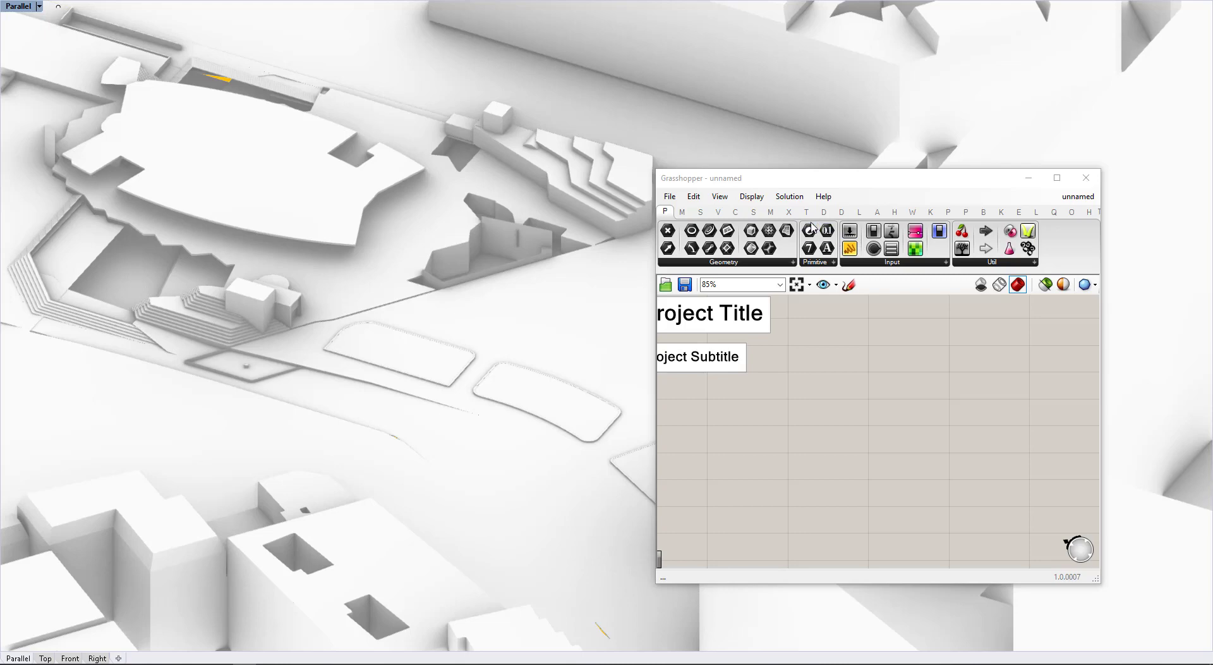
Examine the city model around the plaza, from the whole district down to the oval roof, stairs and terraces.
mouse_move(789, 216)
right_click_drag(409, 379, 427, 363)
scroll(373, 327, "down", 15)
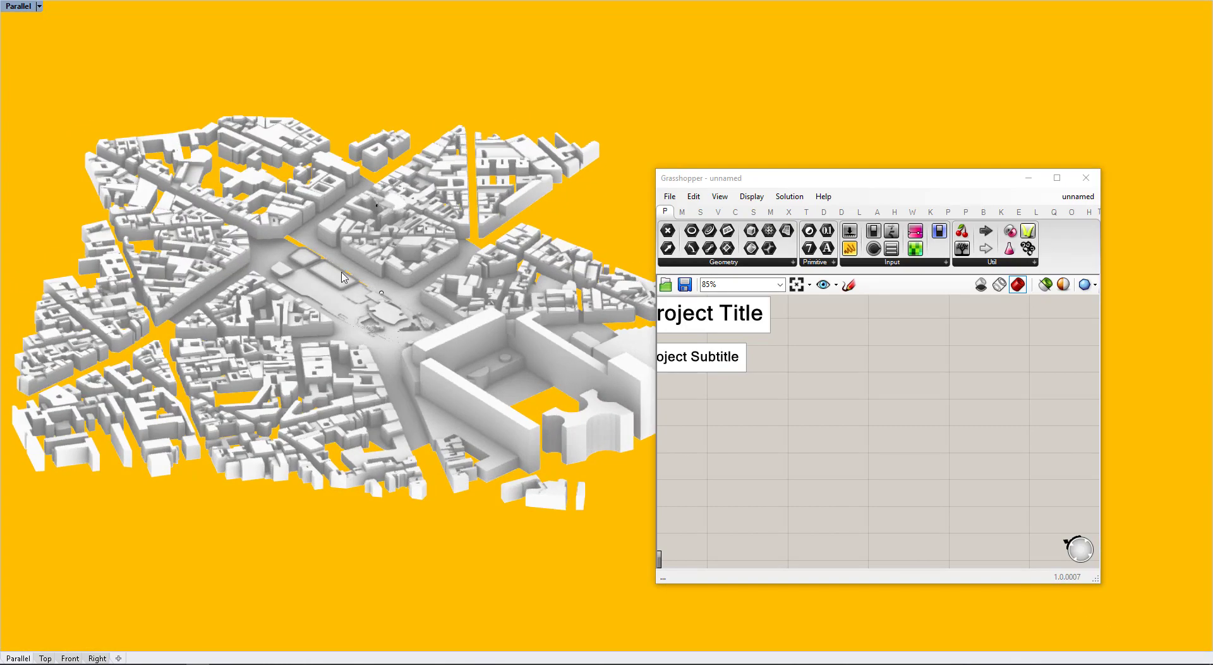
scroll(408, 366, "up", 6)
scroll(408, 367, "up", 8)
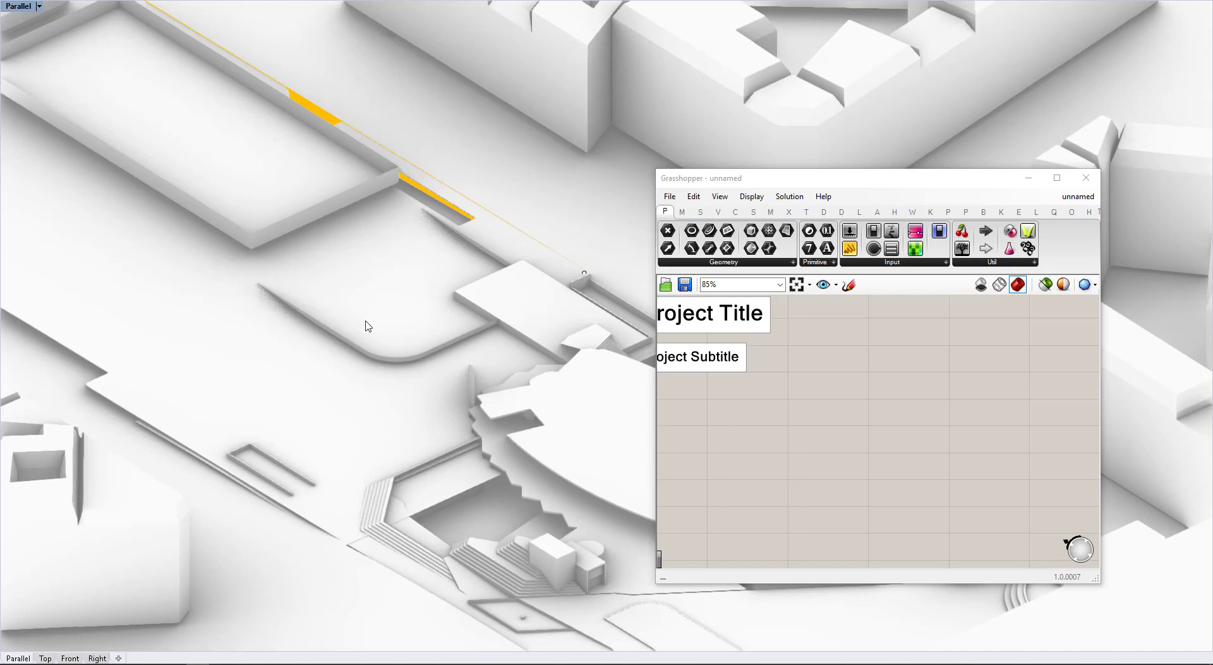
scroll(484, 530, "up", 4)
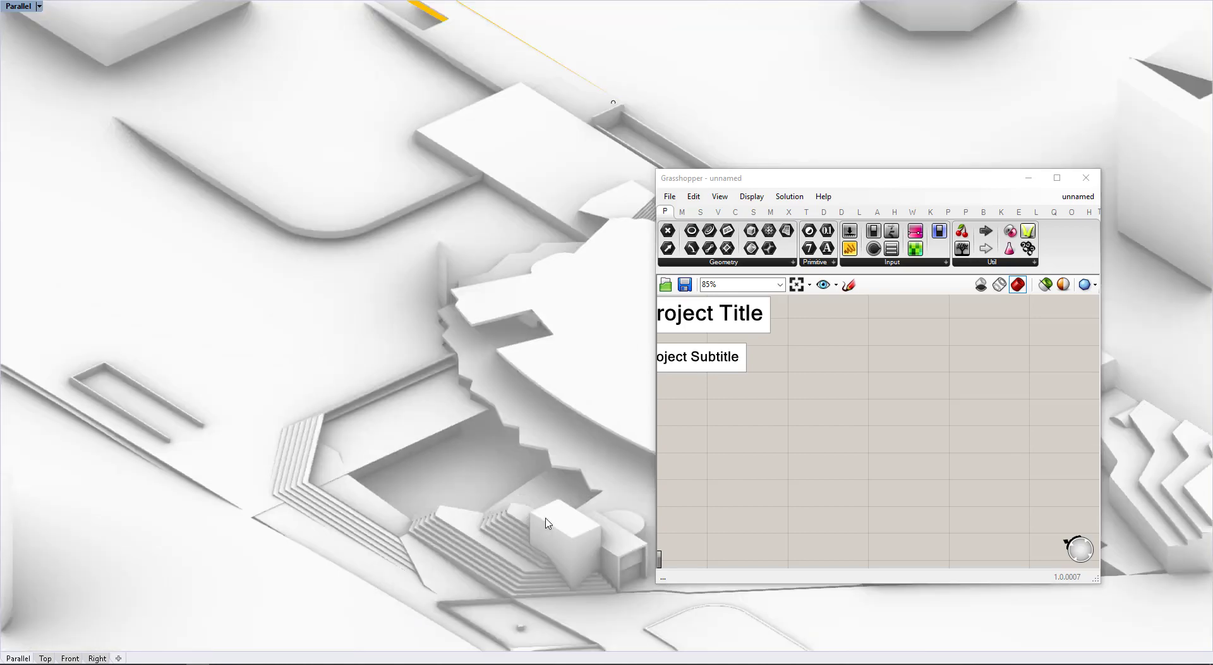
right_click_drag(545, 518, 279, 416, "shift")
right_click_drag(544, 436, 427, 387, "shift")
scroll(433, 376, "down", 4)
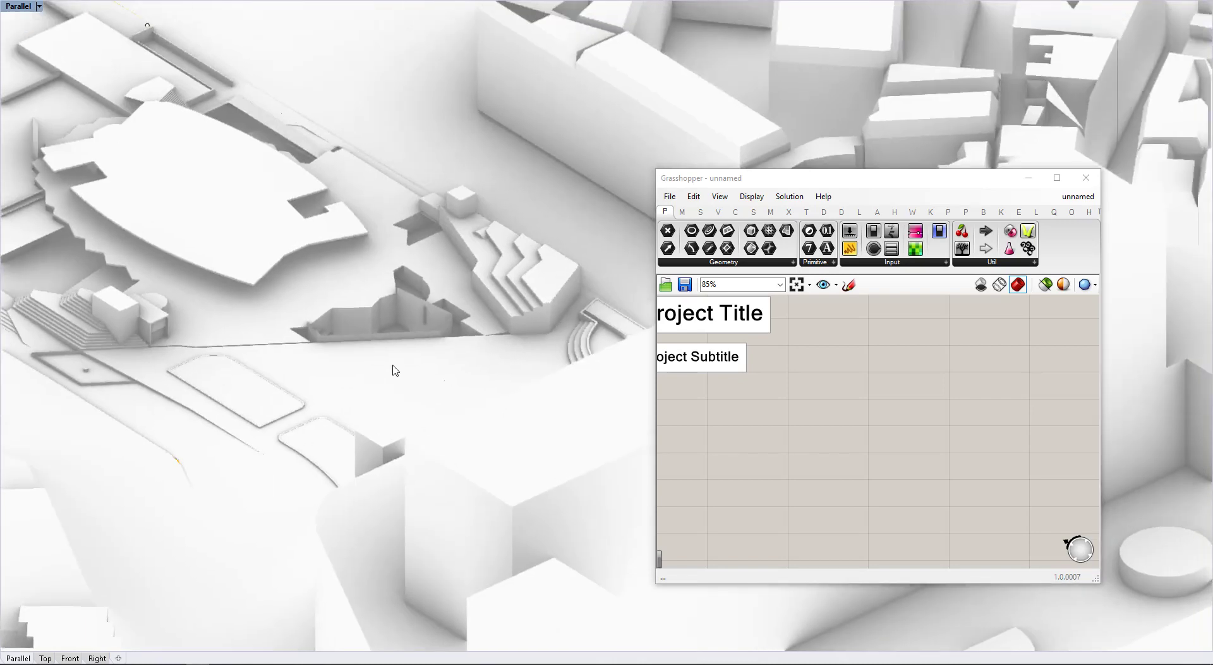
right_click_drag(229, 326, 403, 388, "shift")
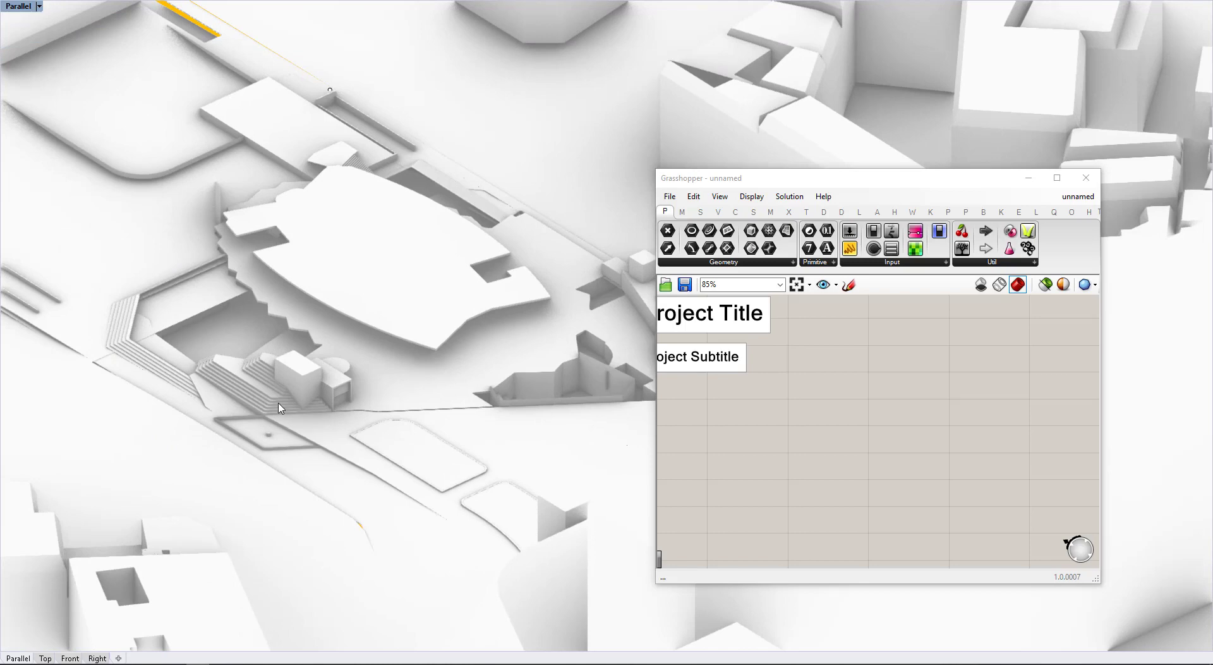
right_click_drag(292, 410, 335, 407, "shift")
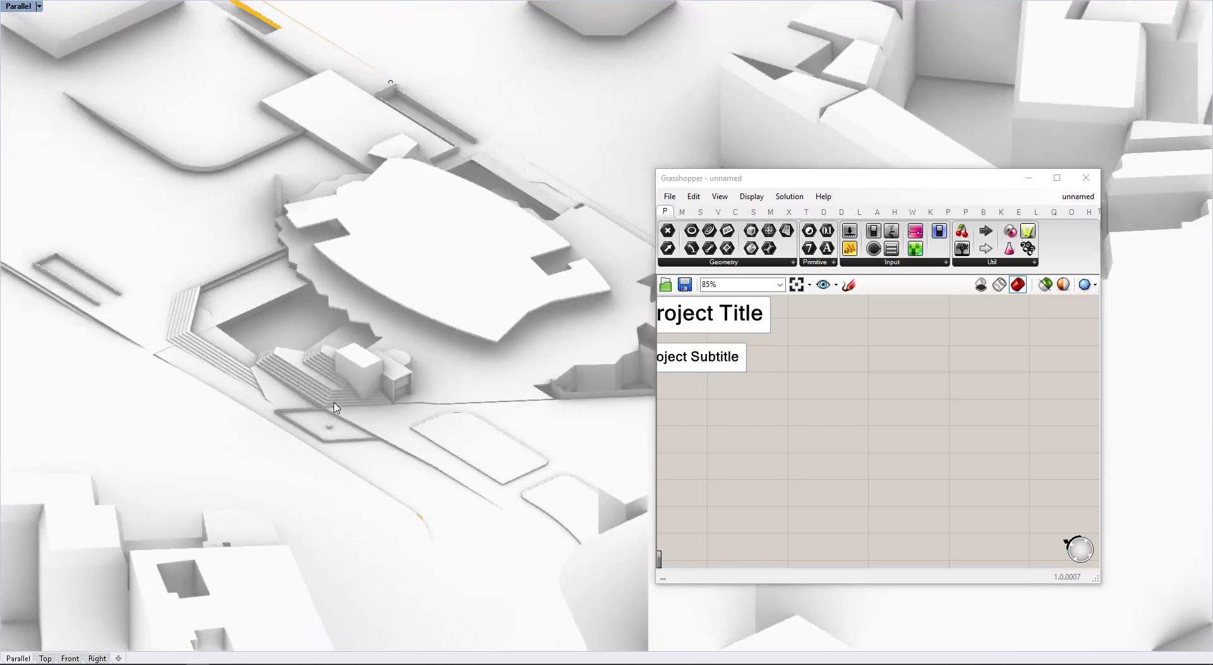
Add an LC_Populate component to the empty canvas area below the project subtitle.
double_click(795, 440)
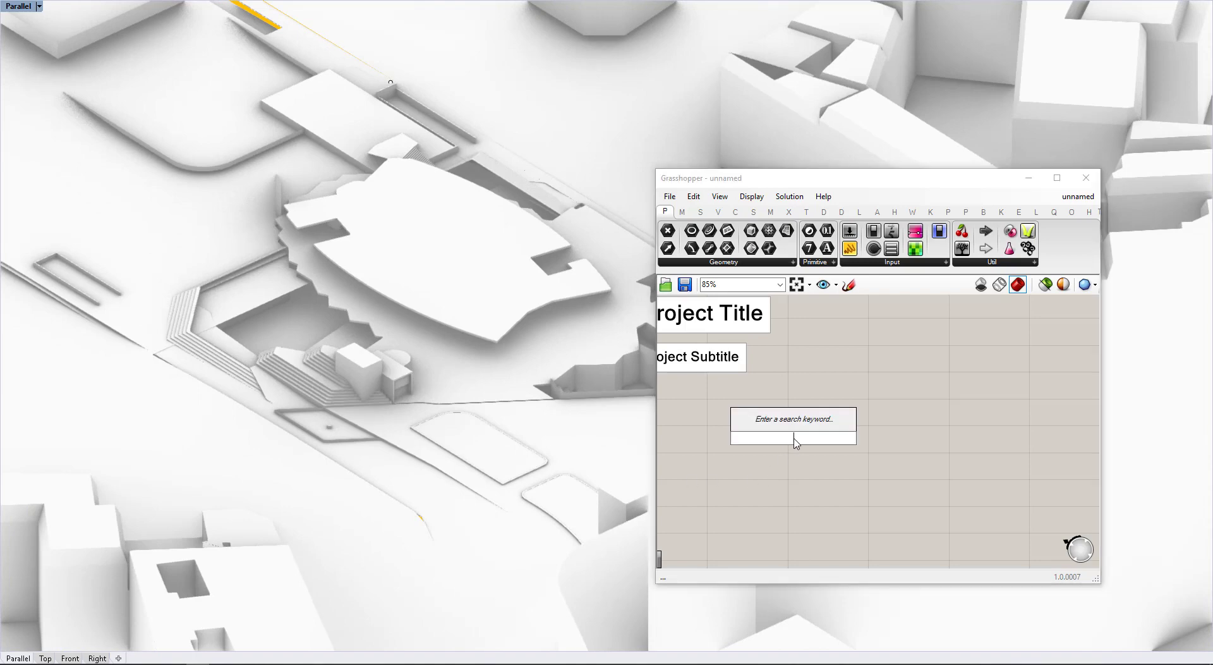
type("populate")
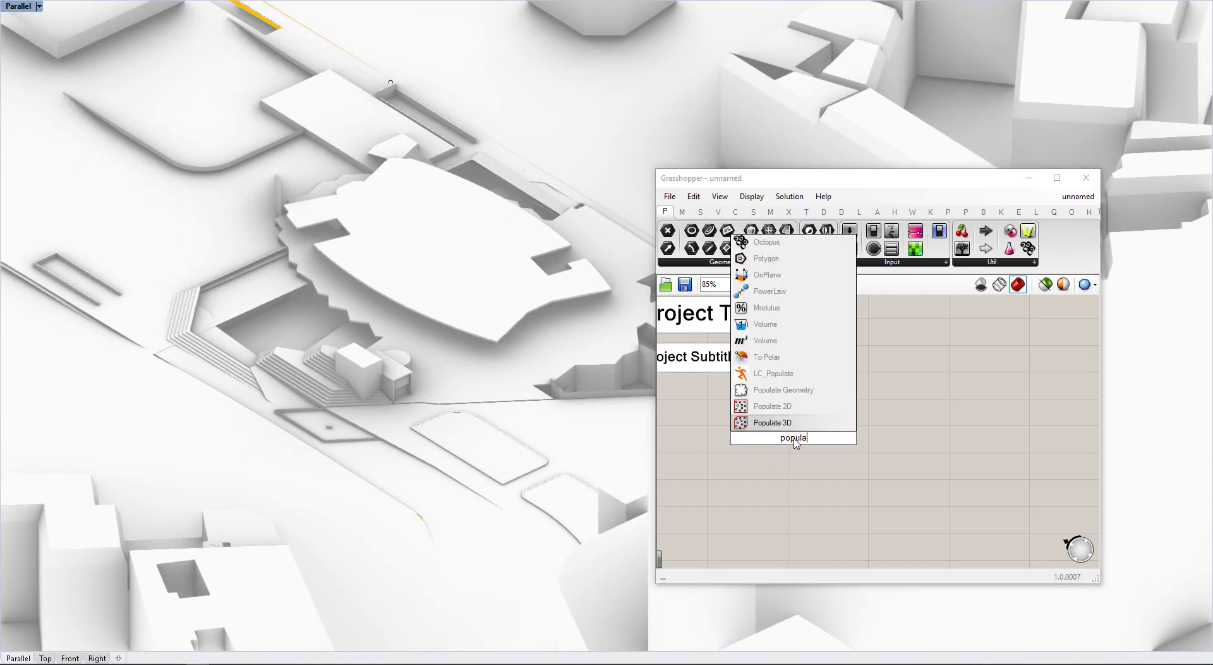
key("Up")
key("Up")
key("Up")
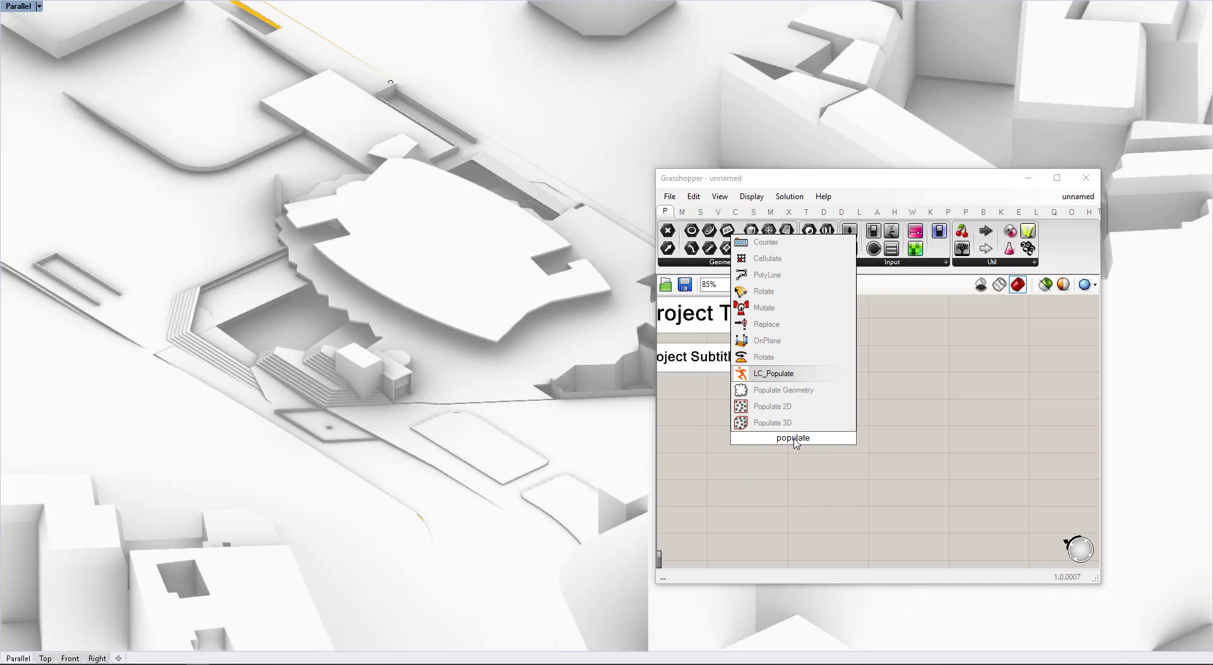
key("Return")
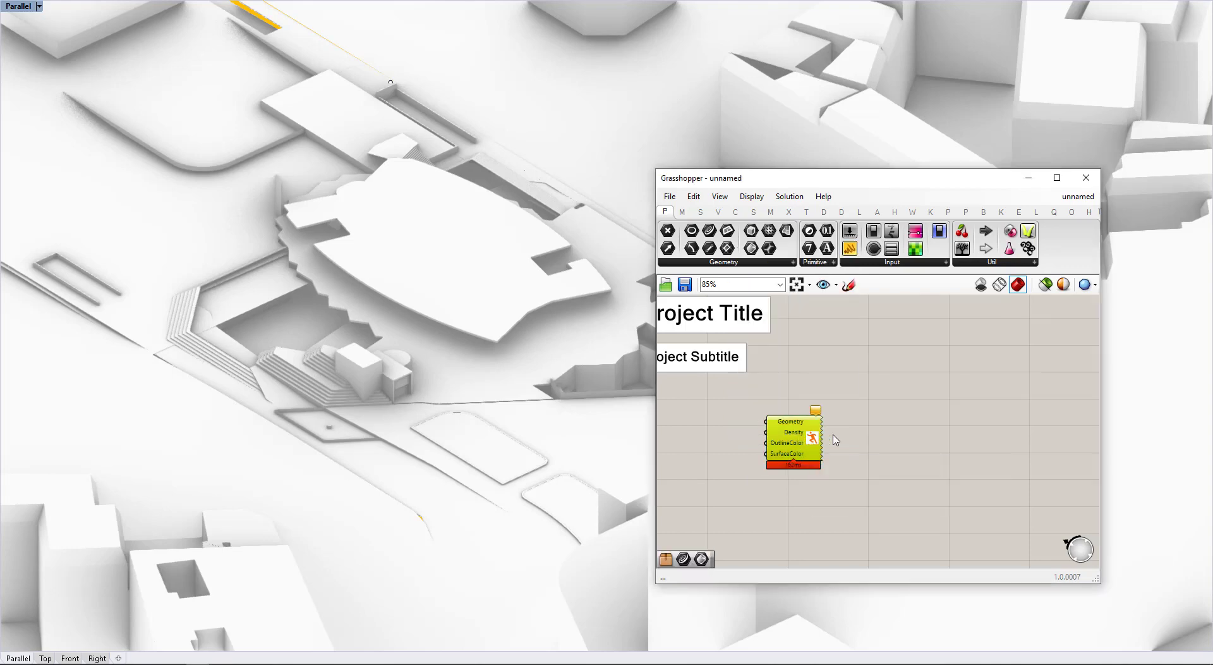
scroll(840, 434, "up", 1)
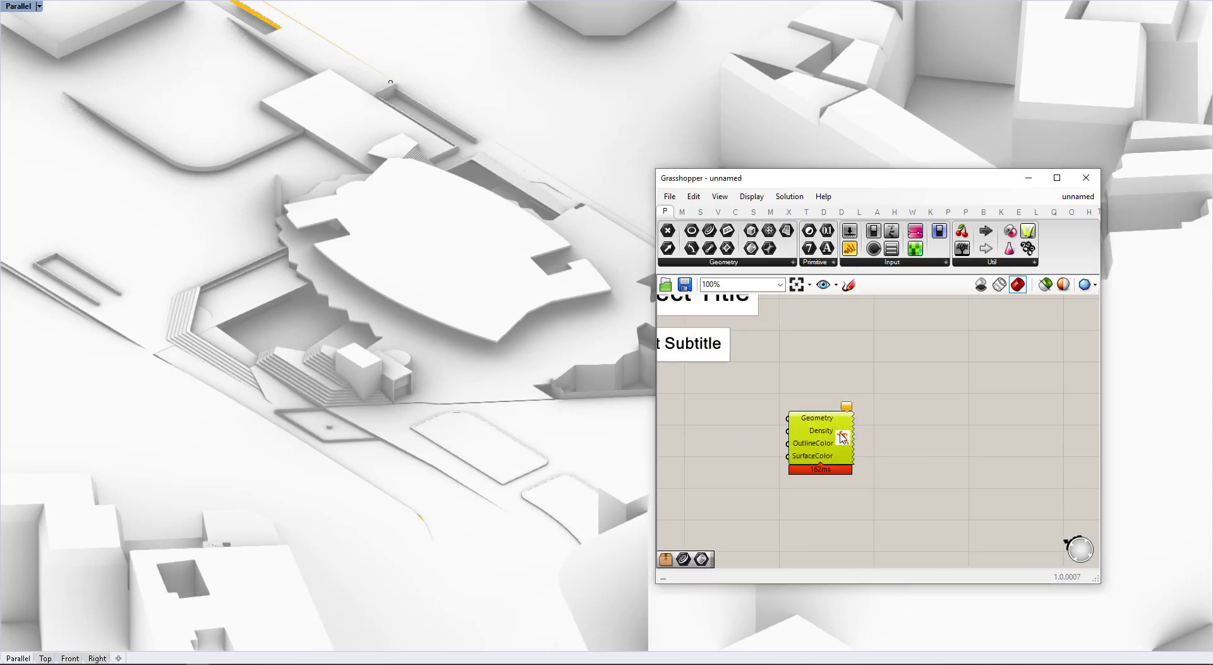
double_click(905, 412)
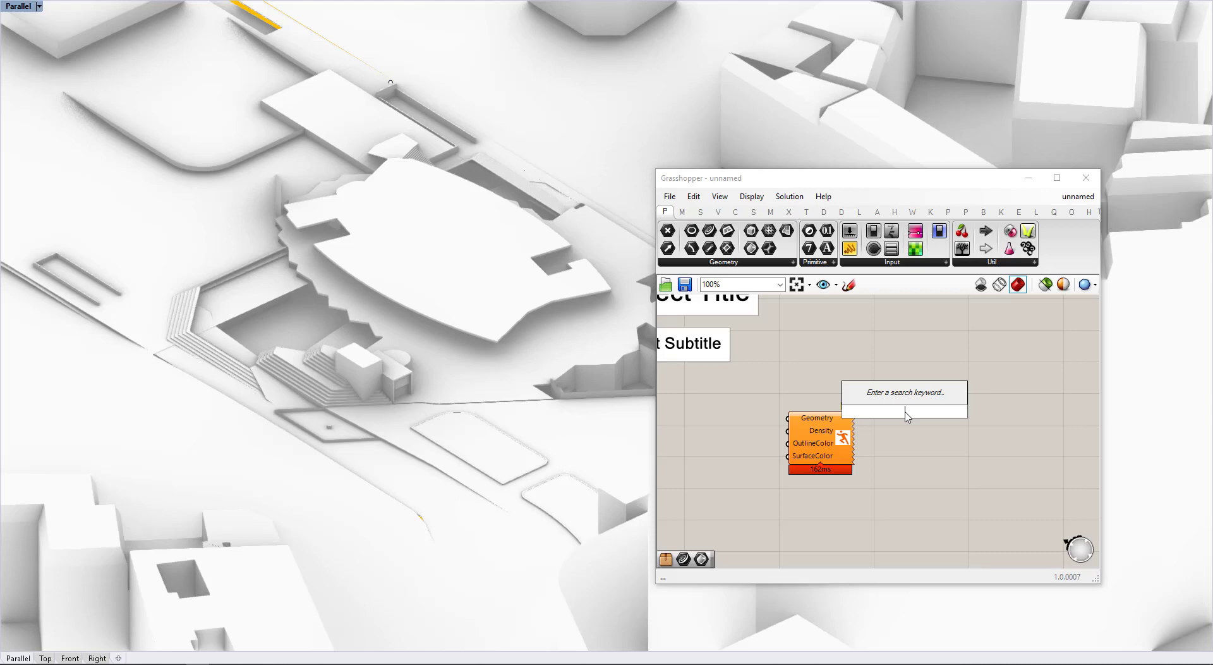
type("populate")
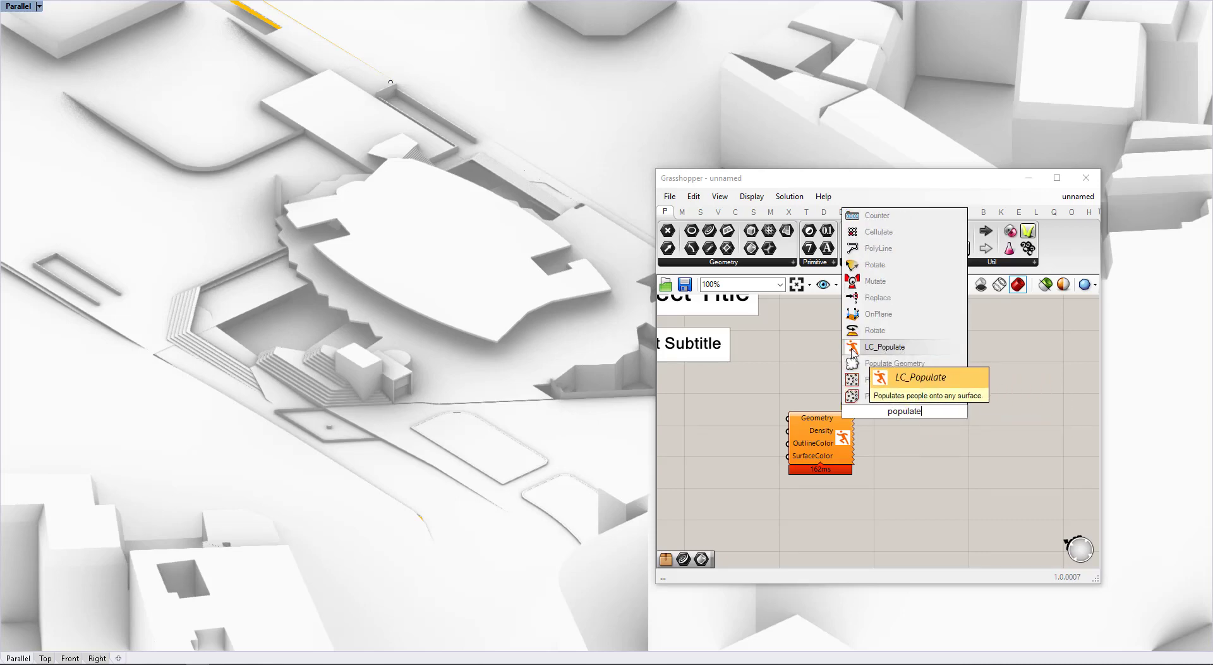
left_click(784, 364)
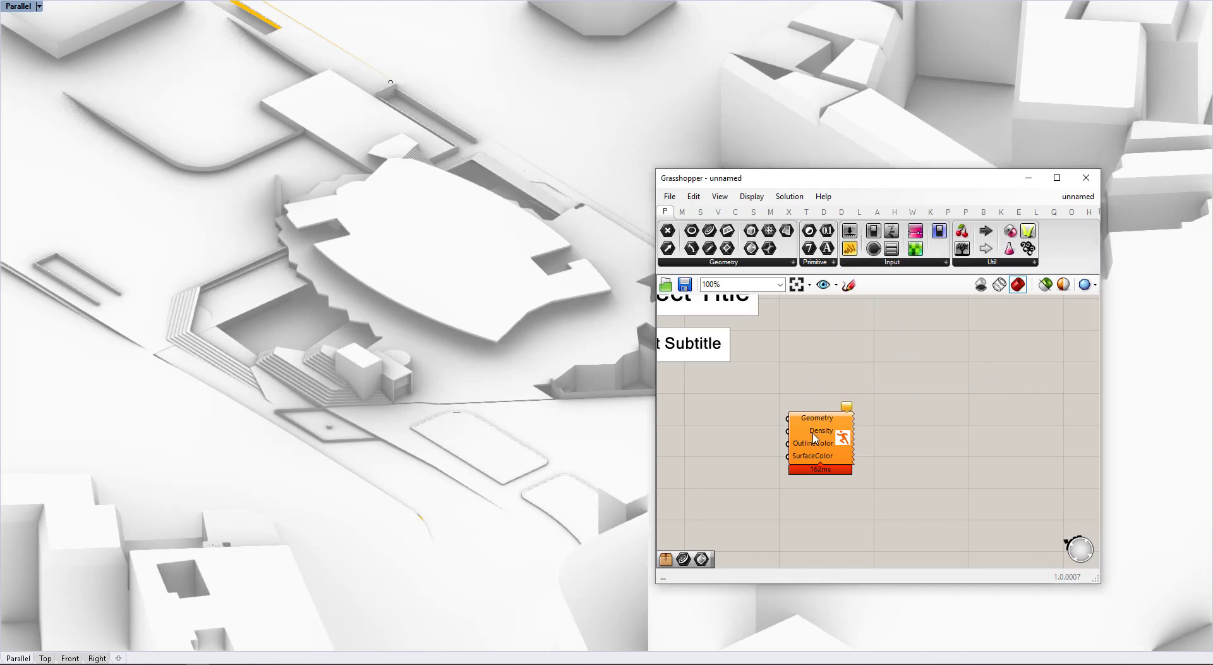
Place a Geometry parameter on the canvas in front of the LC_Populate component's inputs.
left_click_drag(813, 438, 837, 446)
left_click(796, 396)
right_click_drag(722, 431, 773, 423)
double_click(745, 419)
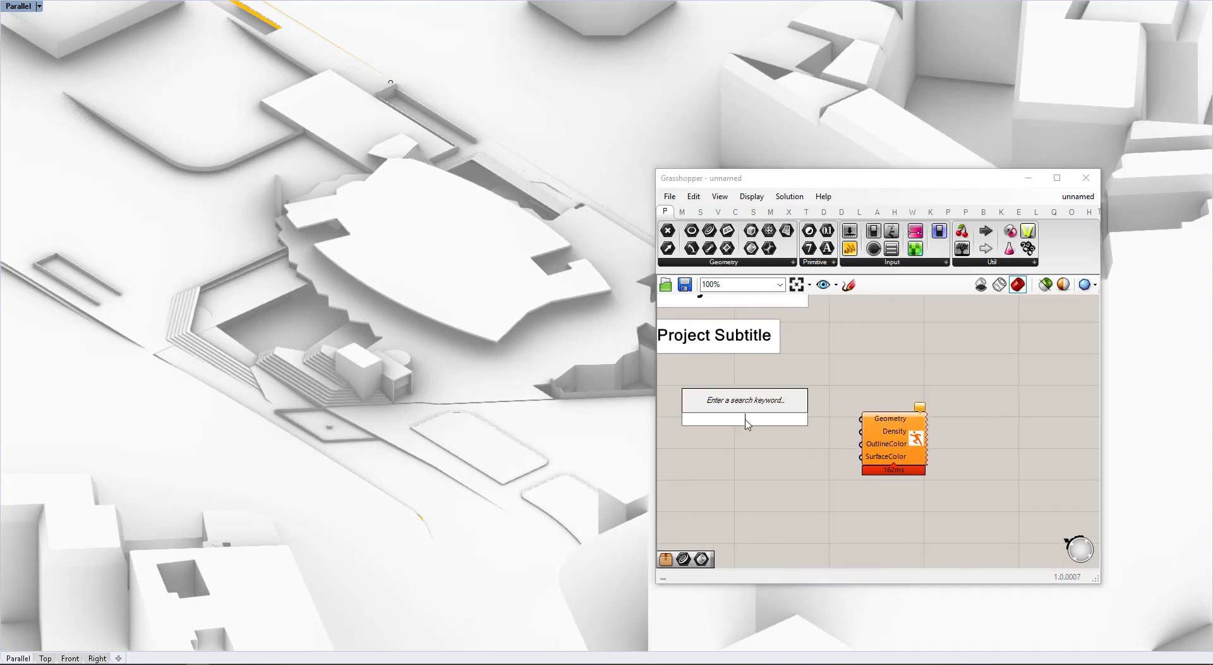
type("geo")
key("Return")
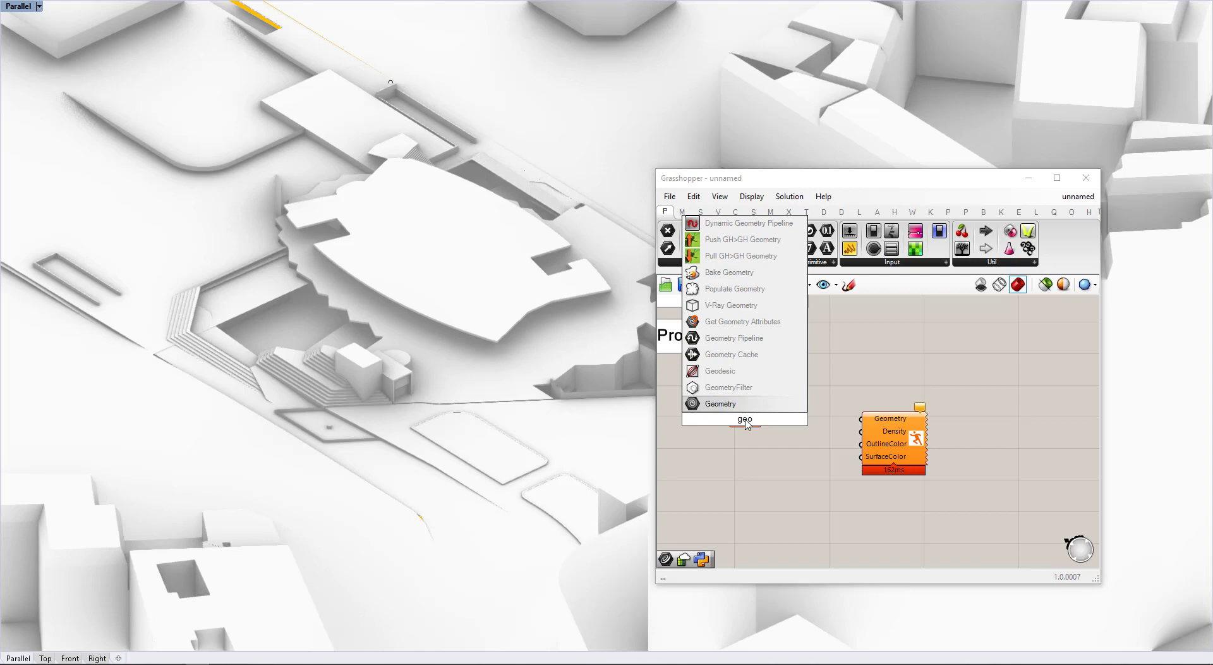
Start referencing multiple geometries in the Geometry parameter, picking the oval roof and the slabs beneath it.
right_click(746, 419)
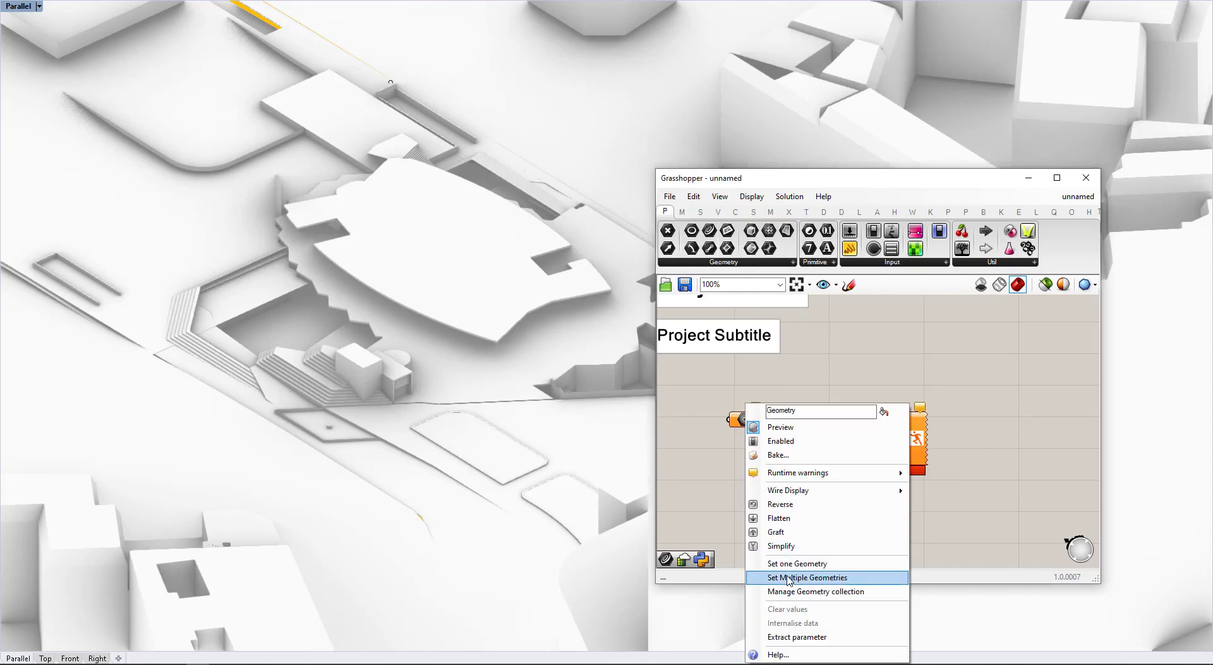
left_click(806, 577)
left_click(497, 304)
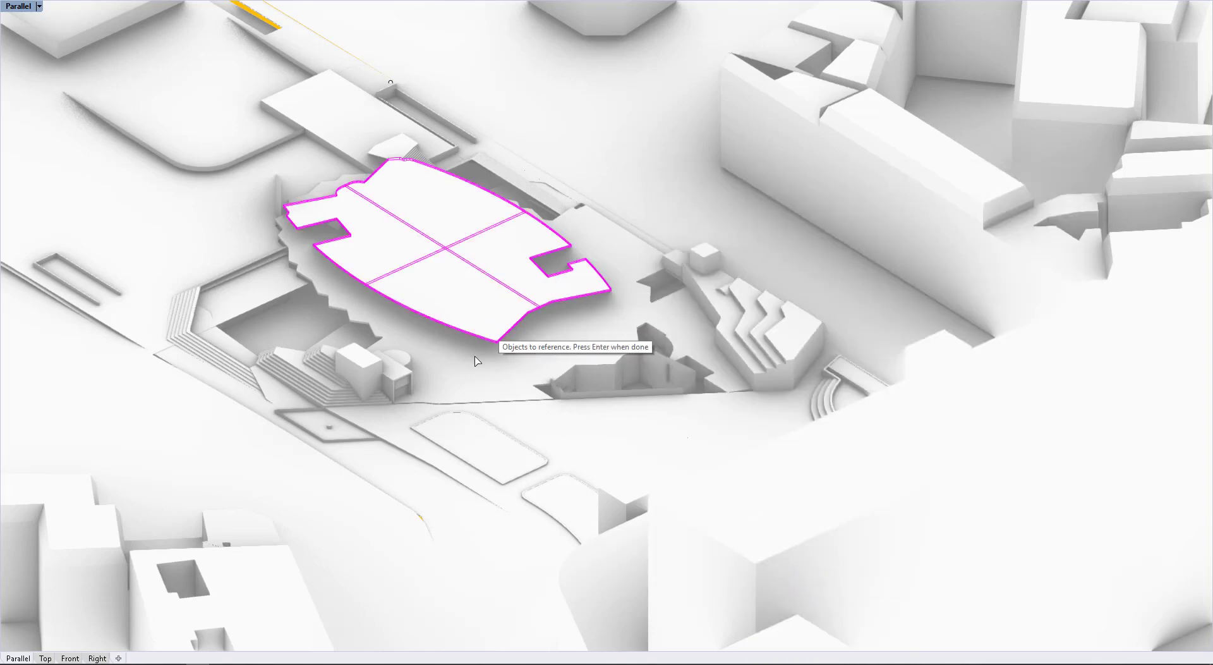
left_click(278, 334)
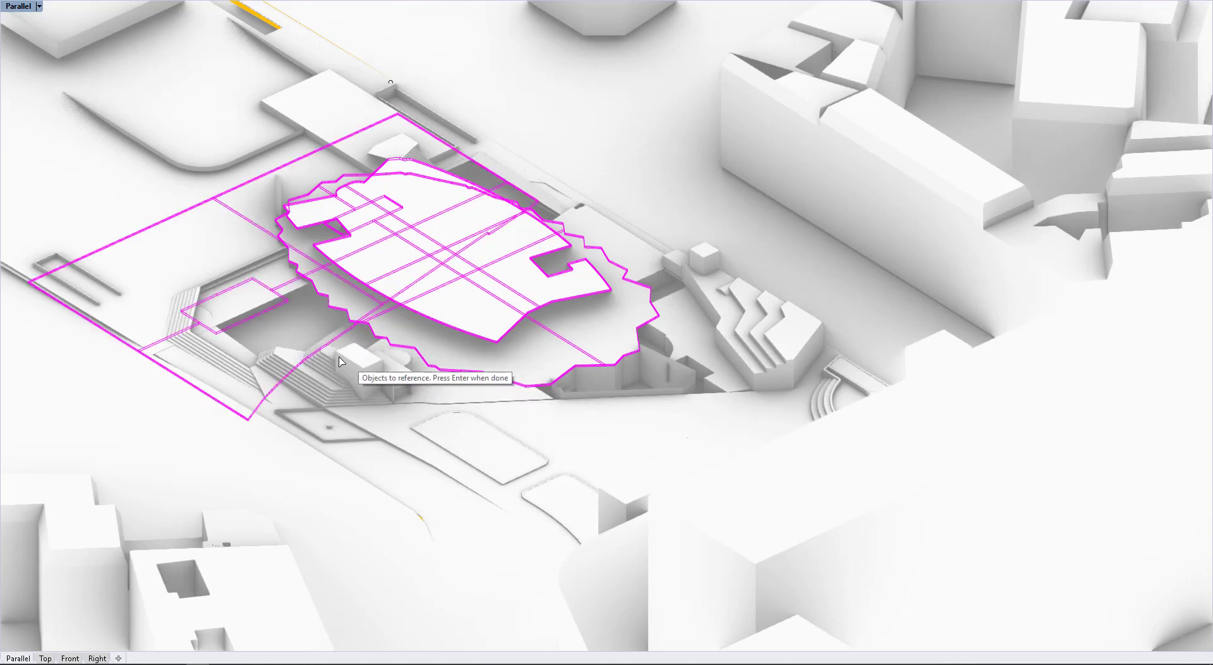
Add the stepped seating blocks beside the small cube-shaped building to the geometry being referenced.
scroll(341, 362, "up", 5)
scroll(295, 355, "down", 3)
left_click(272, 379)
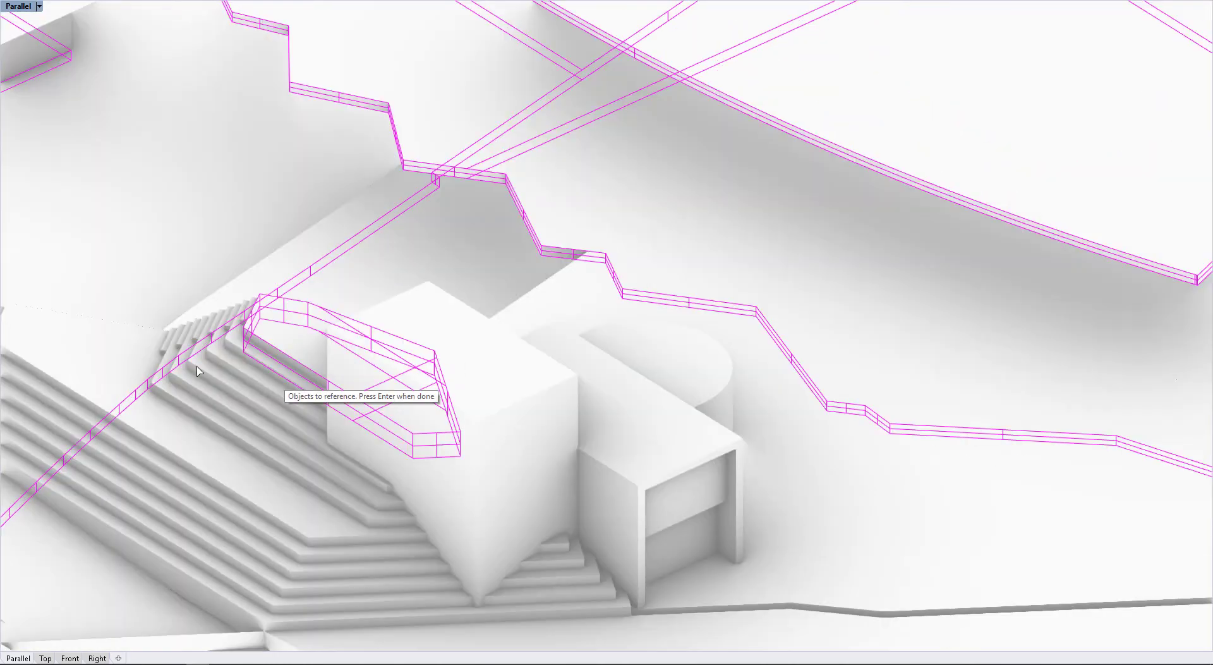
left_click(129, 373)
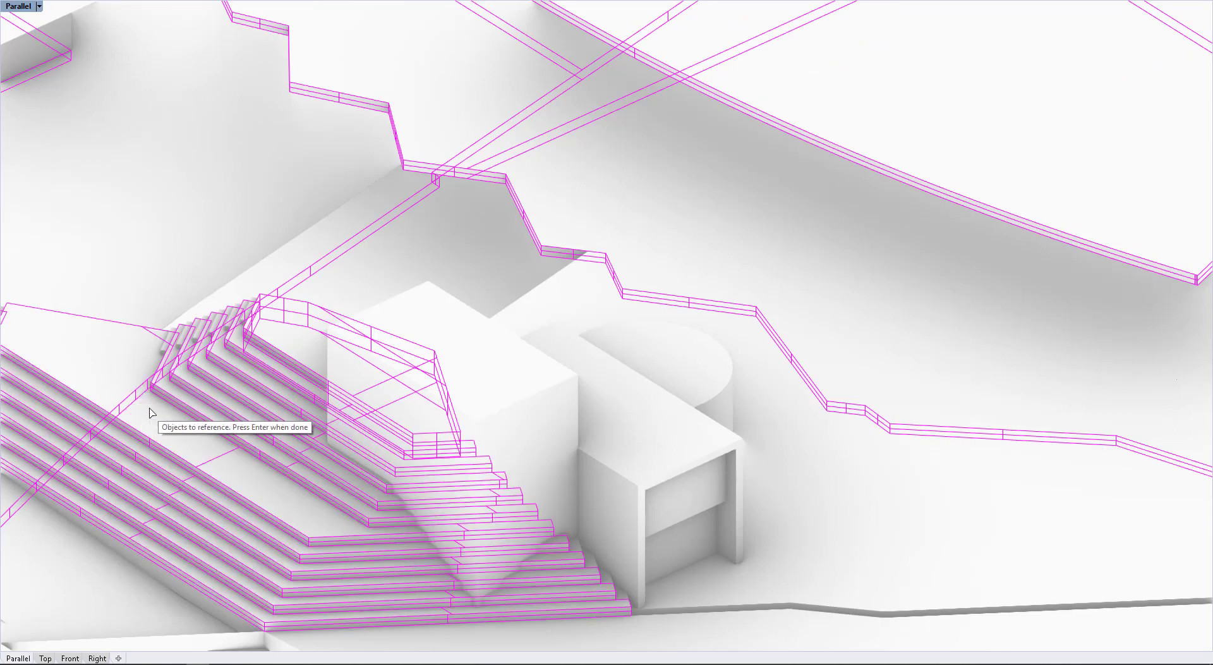
Add the terraced block's upper polysurfaces, the plaza ground, the deck behind the oval roof and the flat rectangular building, and finish the geometry selection.
scroll(157, 404, "down", 5)
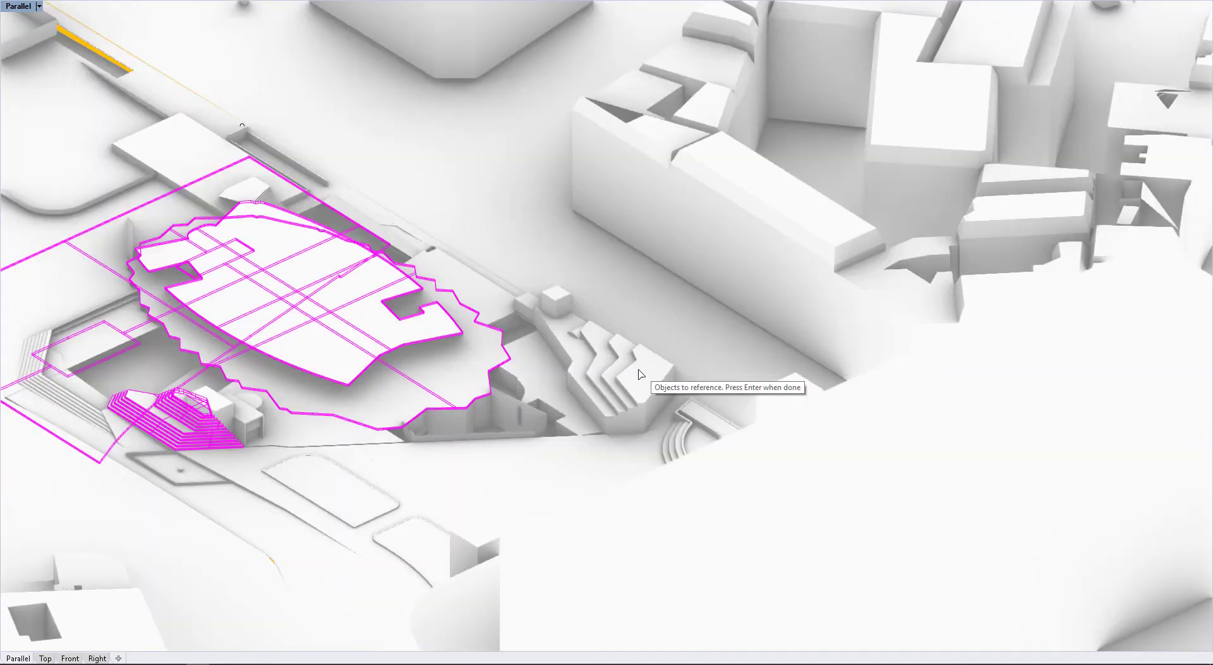
left_click(629, 414)
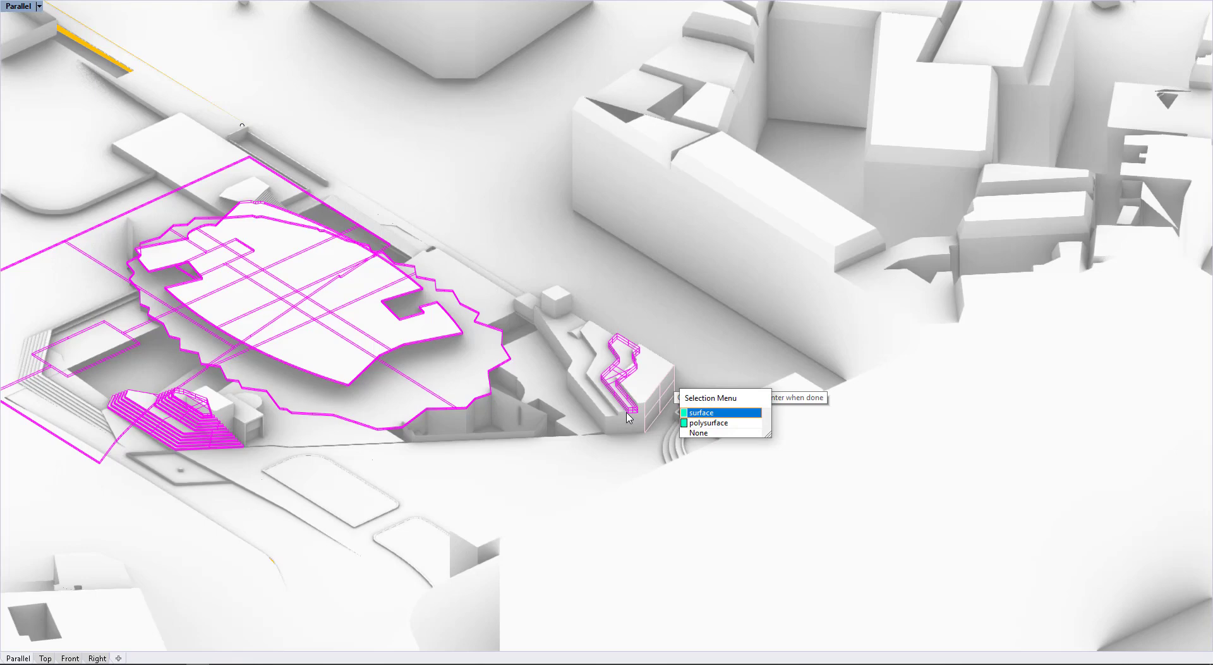
left_click(721, 423)
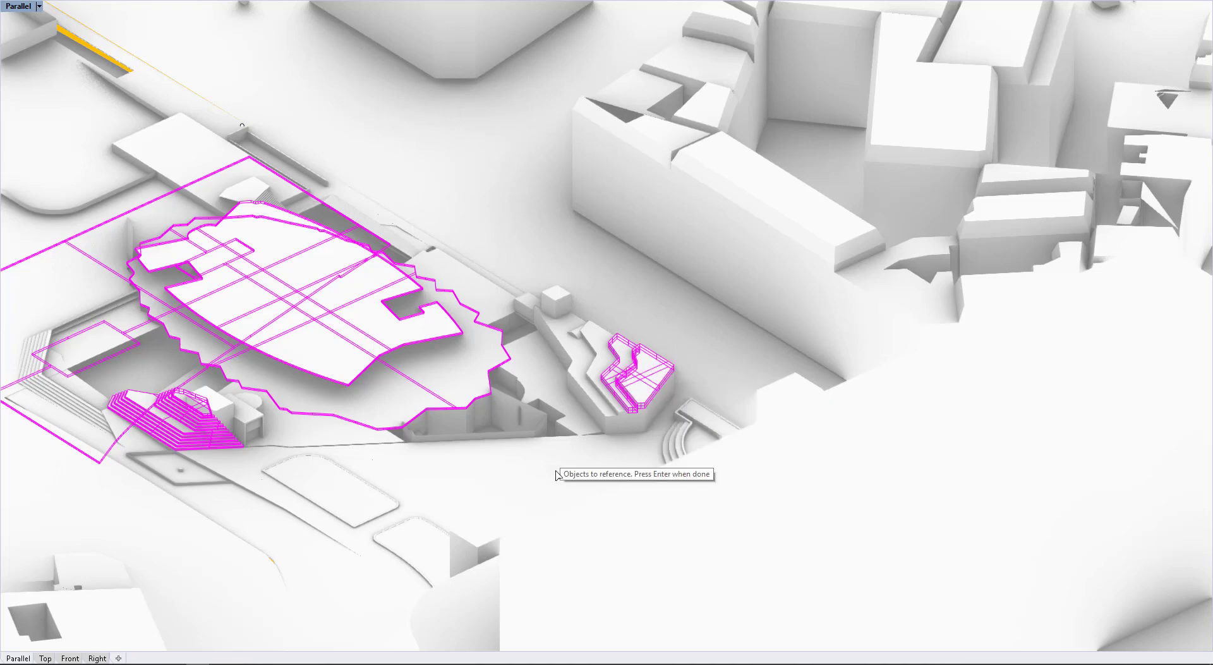
left_click(512, 486)
left_click(514, 359)
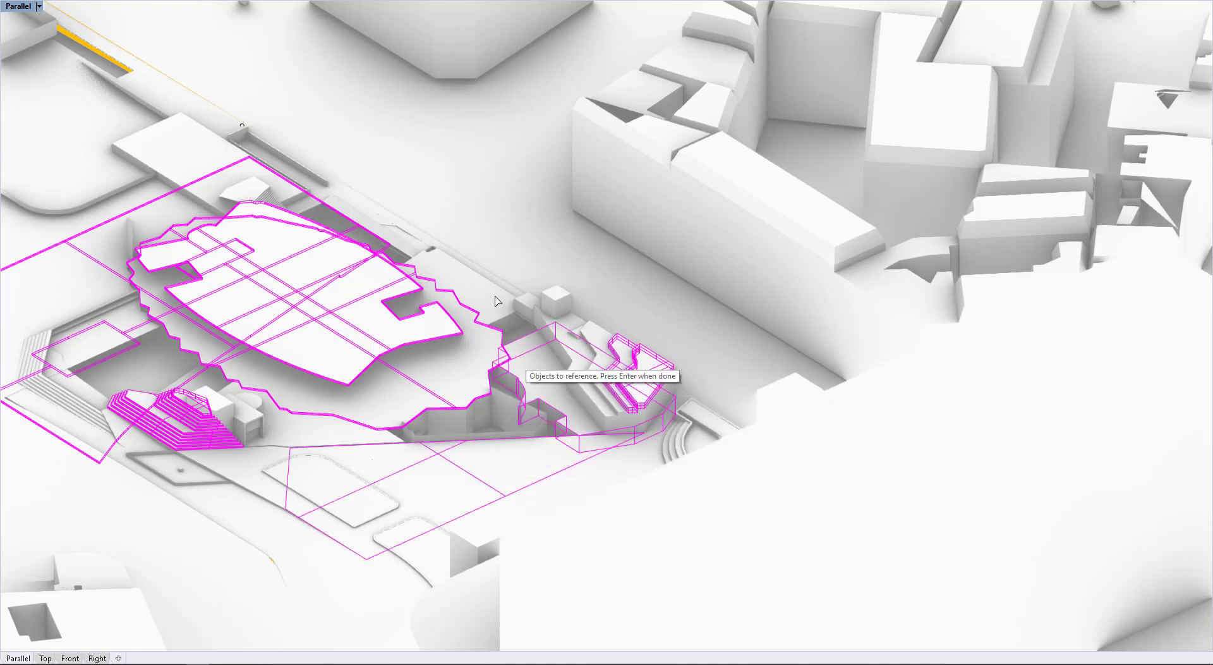
left_click(504, 321)
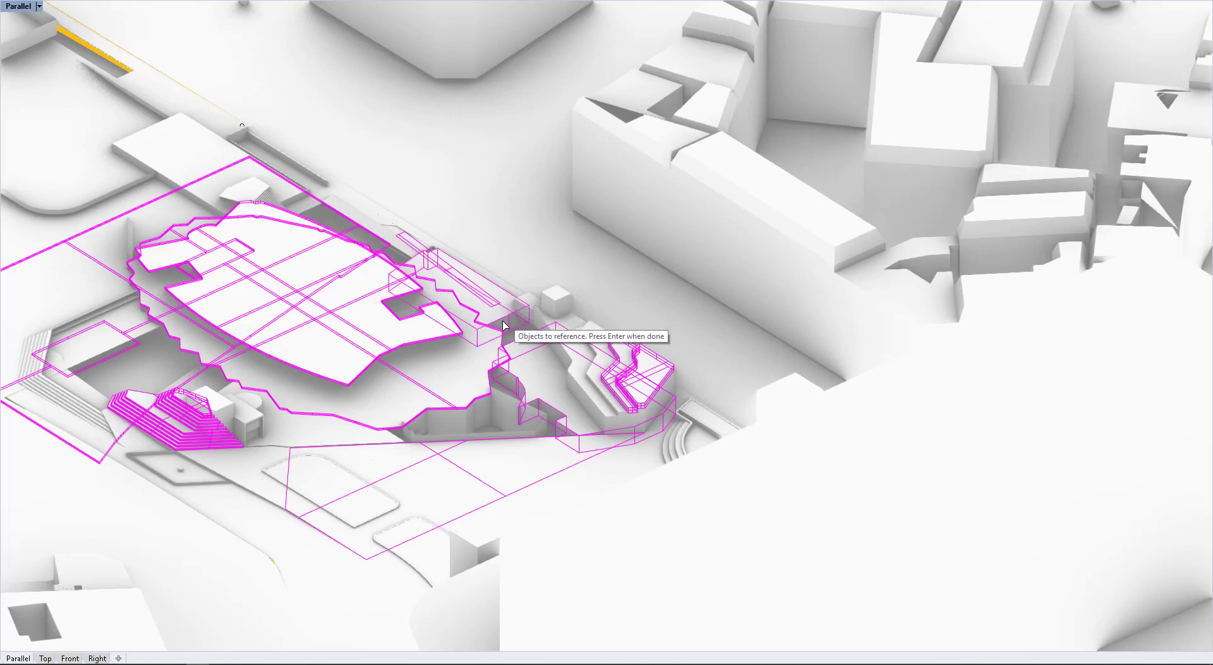
left_click(169, 158)
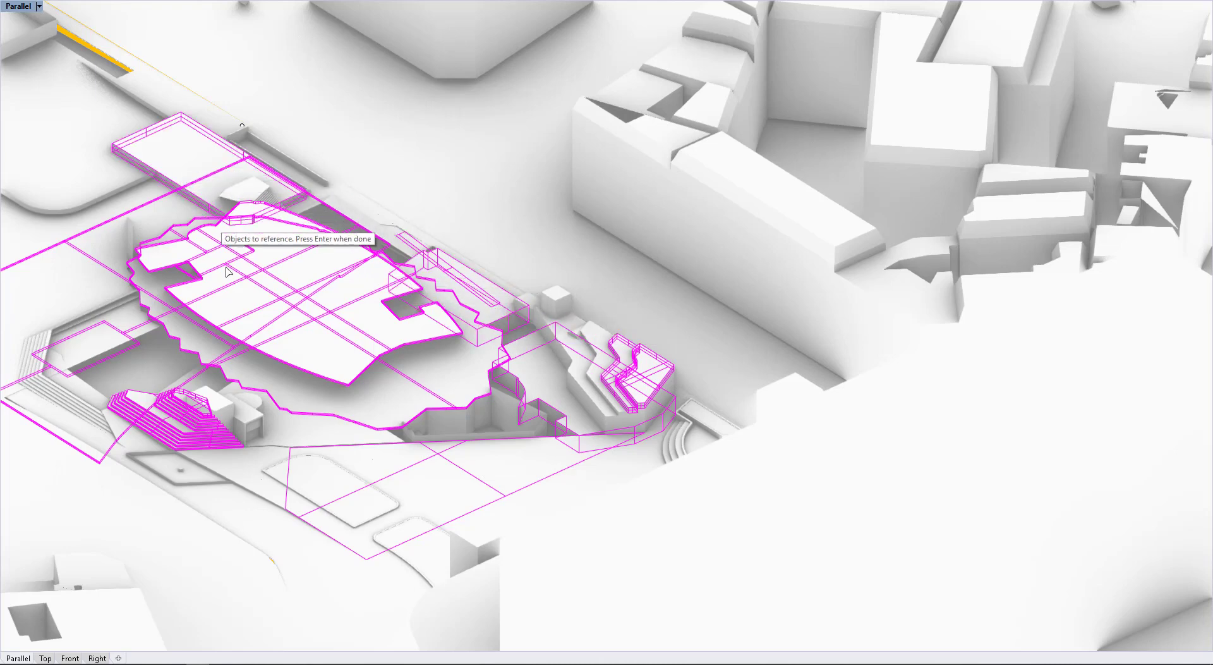
right_click_drag(380, 337, 399, 331, "shift")
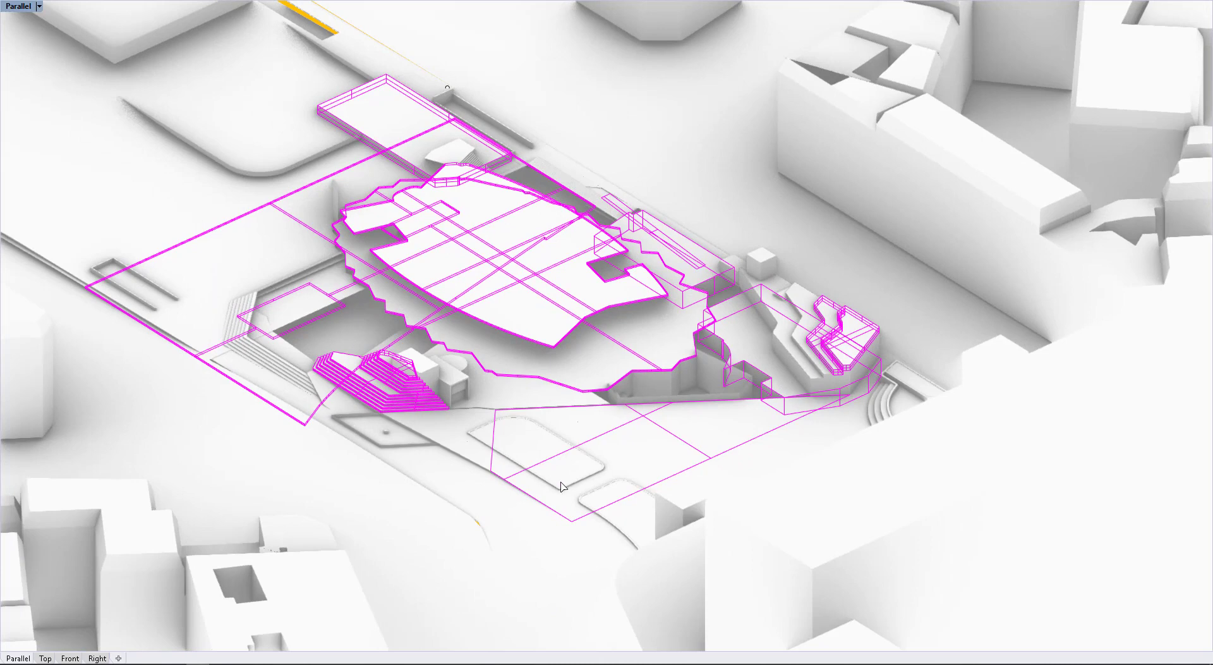
key("Return")
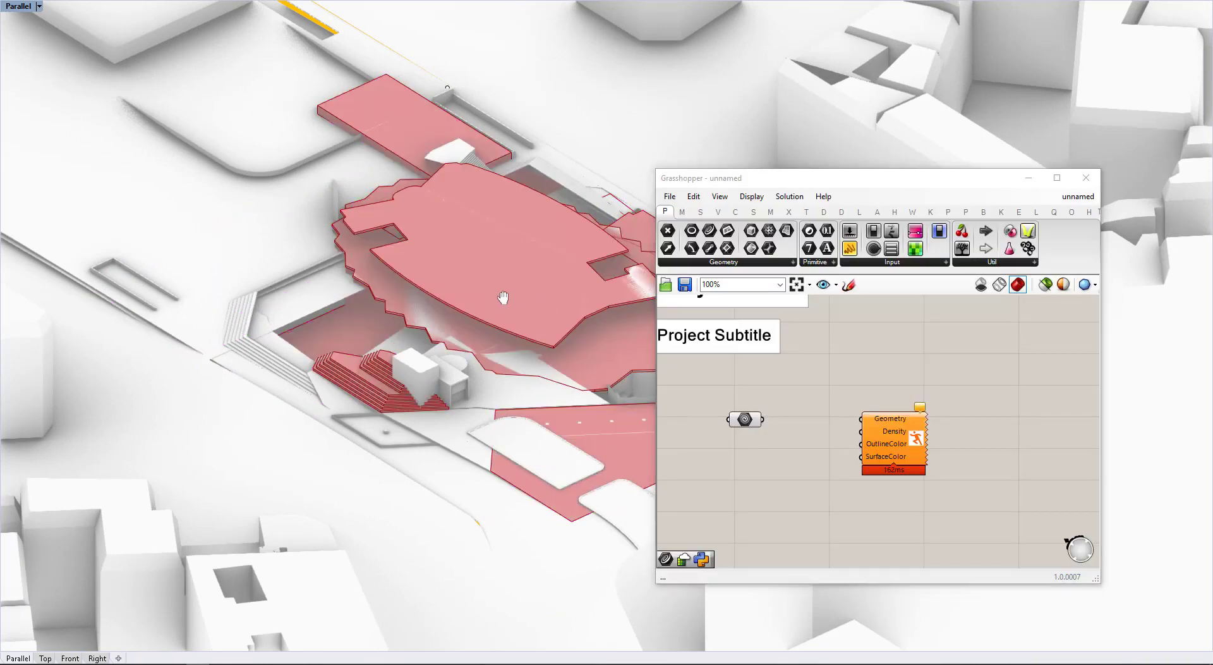
Hide the Geometry parameter's preview and connect it to the Geometry input of LC_Populate.
right_click_drag(497, 298, 391, 289, "shift")
left_click(754, 421)
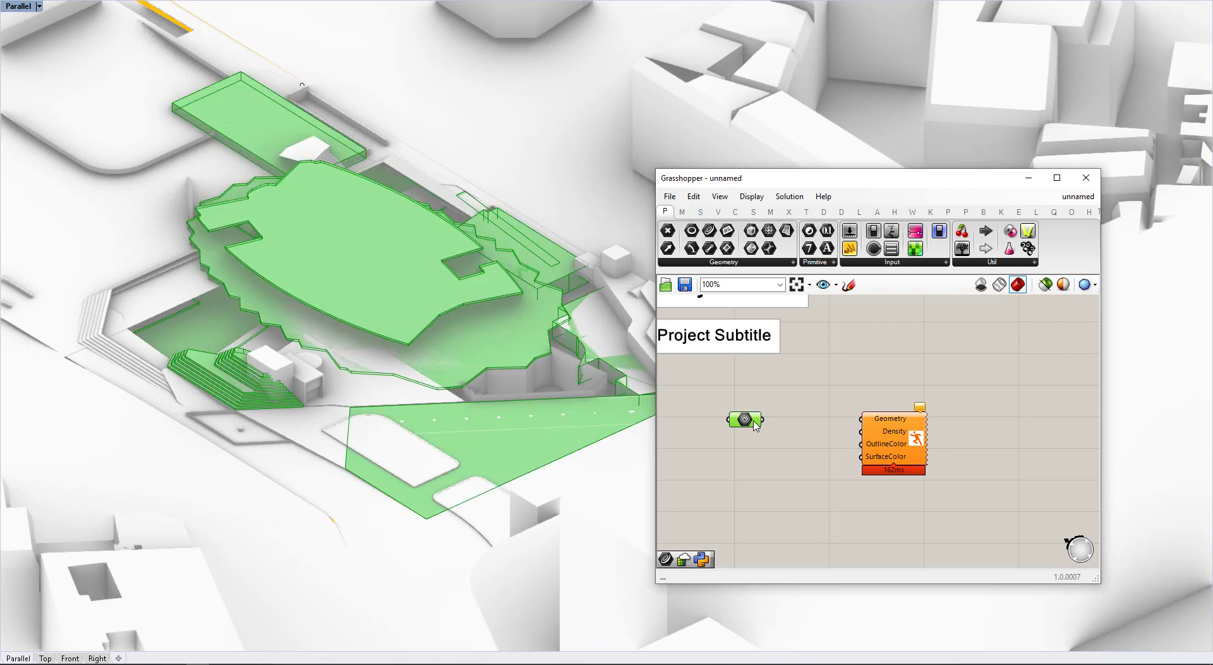
key("ctrl+q")
left_click(754, 393)
left_click_drag(763, 420, 854, 417)
left_click_drag(763, 420, 862, 419)
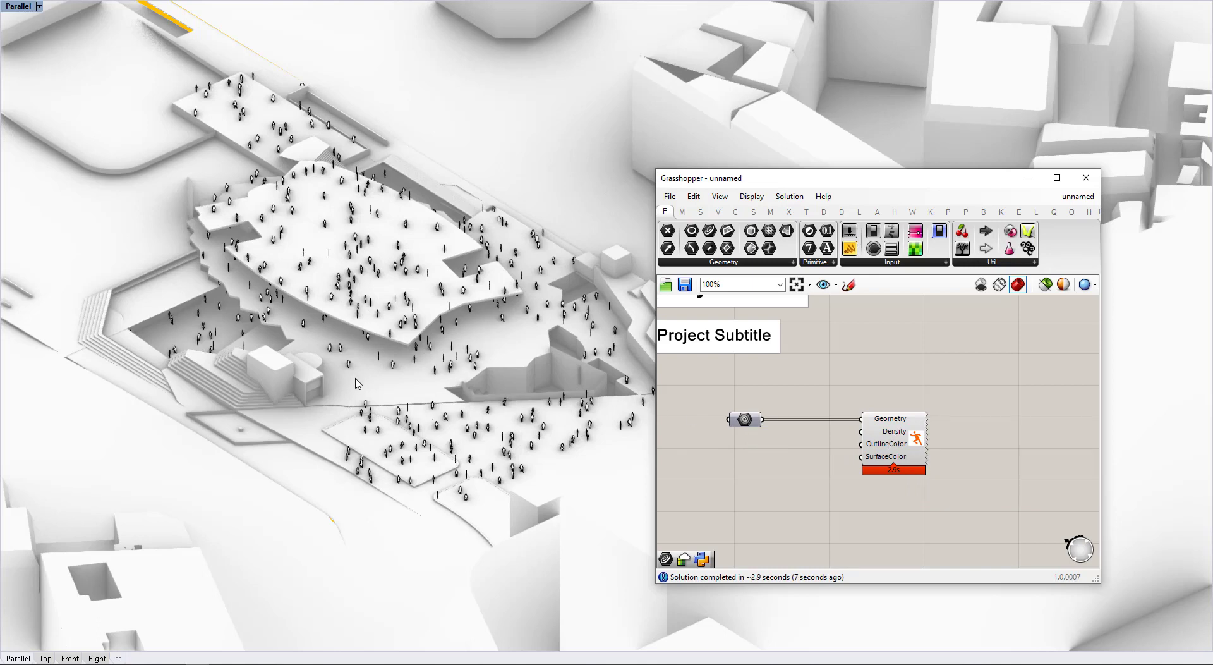
Add a number slider set to 0.50 and connect it to the Density input of LC_Populate.
double_click(744, 464)
type("0")
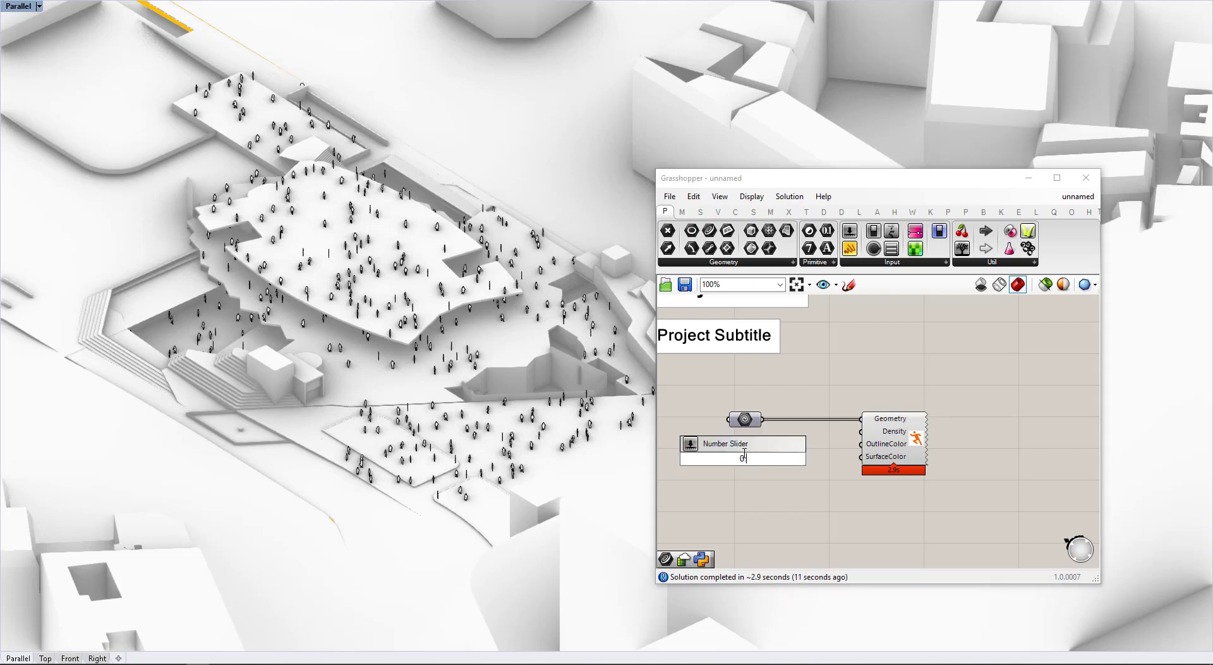
key("Return")
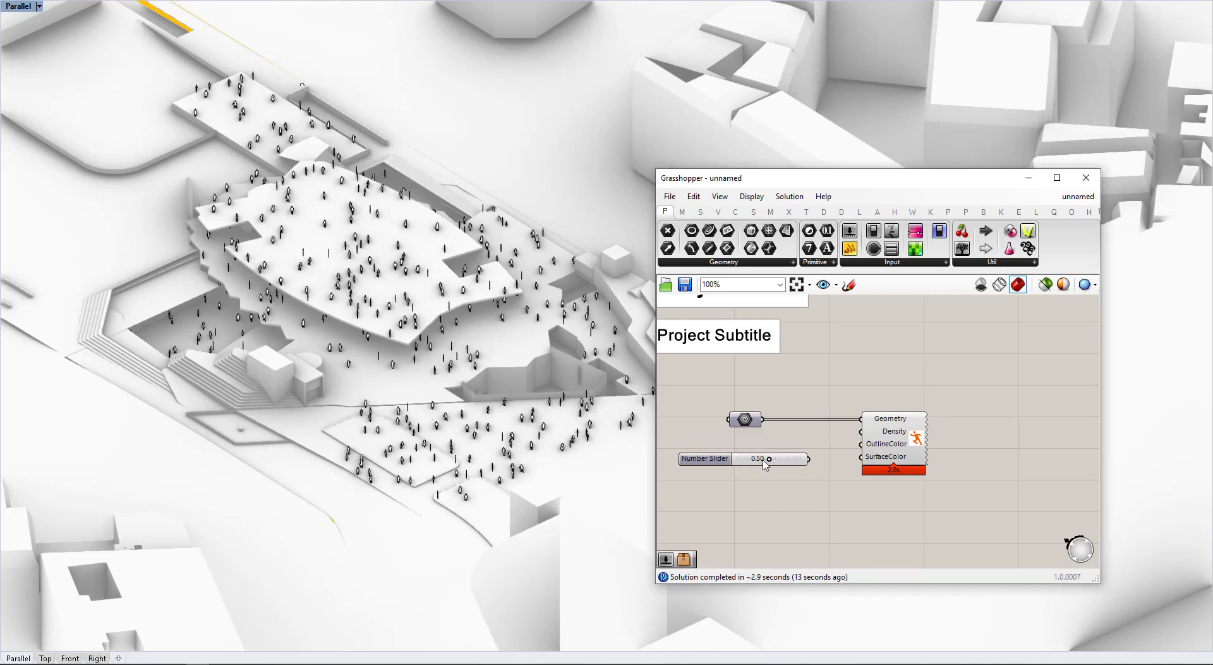
left_click_drag(806, 459, 856, 441)
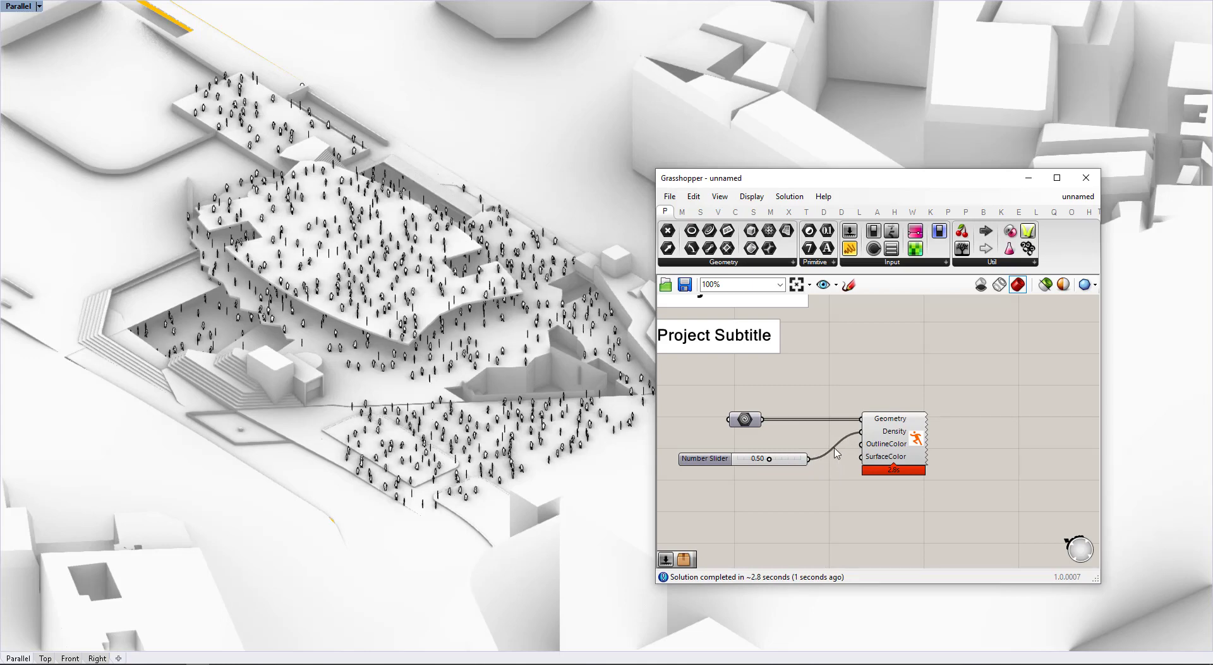
left_click(893, 432)
left_click(875, 372)
scroll(389, 324, "up", 5)
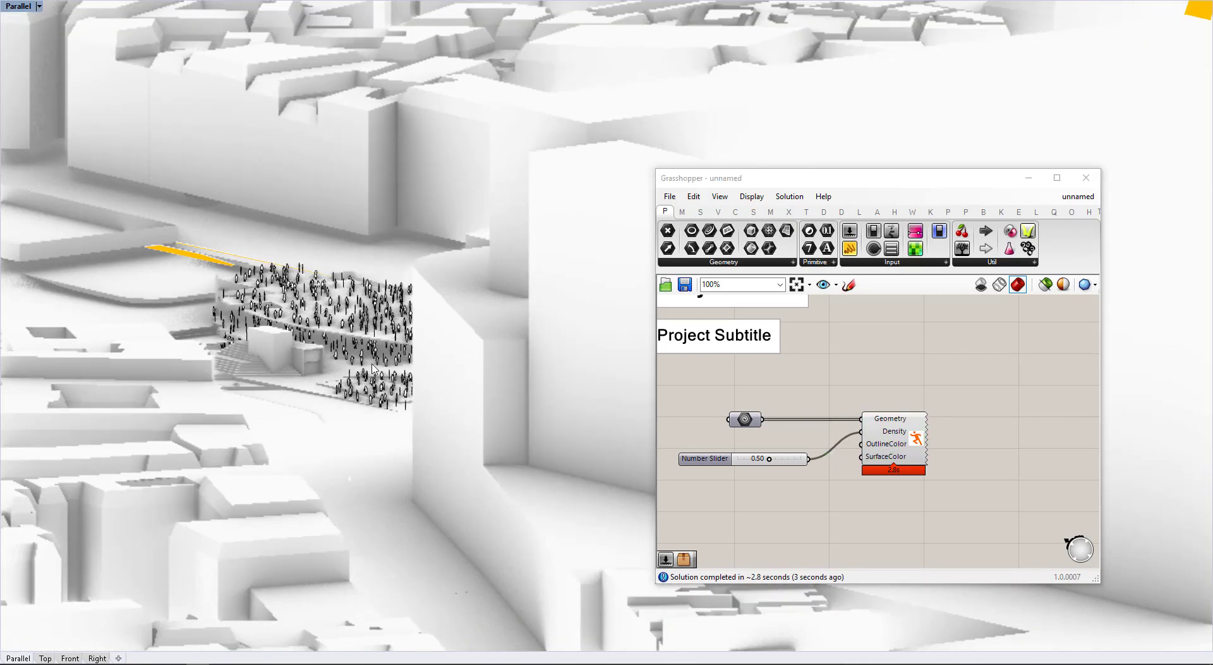
Inspect the generated people figures on the plaza and roof surfaces, both close up and from farther away.
scroll(373, 367, "up", 8)
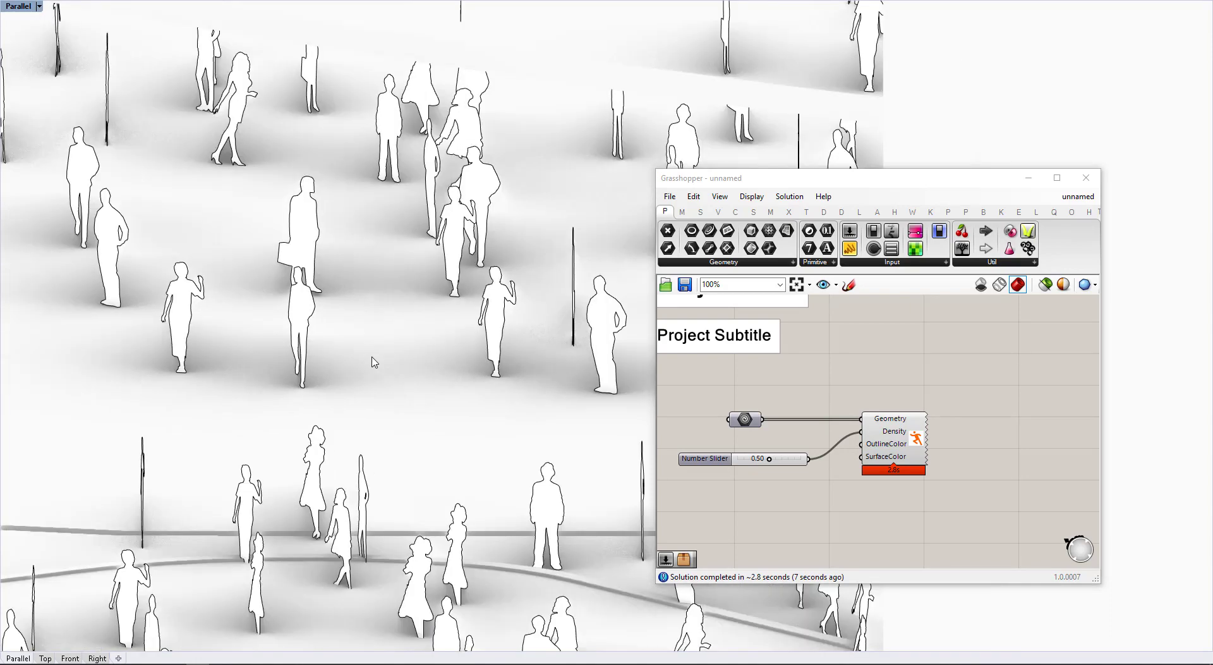
scroll(376, 363, "down", 10)
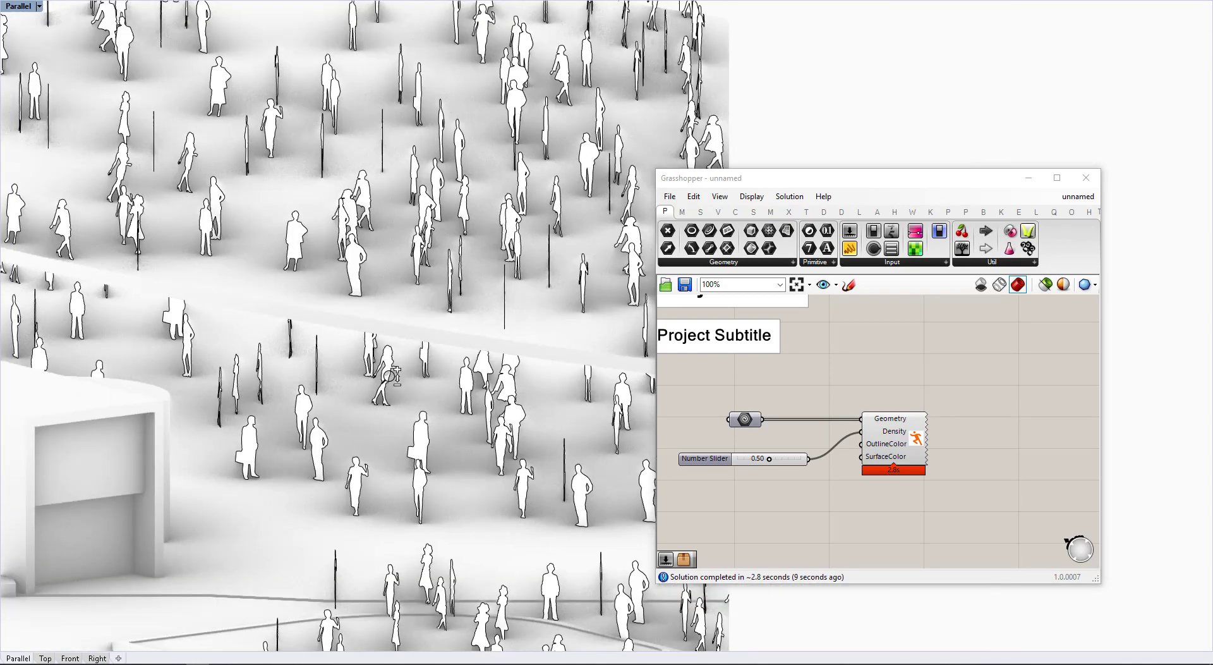
scroll(389, 376, "down", 5)
mouse_move(410, 384)
right_mouse_down()
mouse_move(425, 390)
mouse_move(430, 377)
right_mouse_up()
scroll(443, 345, "down", 6)
right_click_drag(383, 408, 371, 410, "shift")
Switch the viewport to the Perspective view and frame the populated plaza and oval roof.
left_click(39, 6)
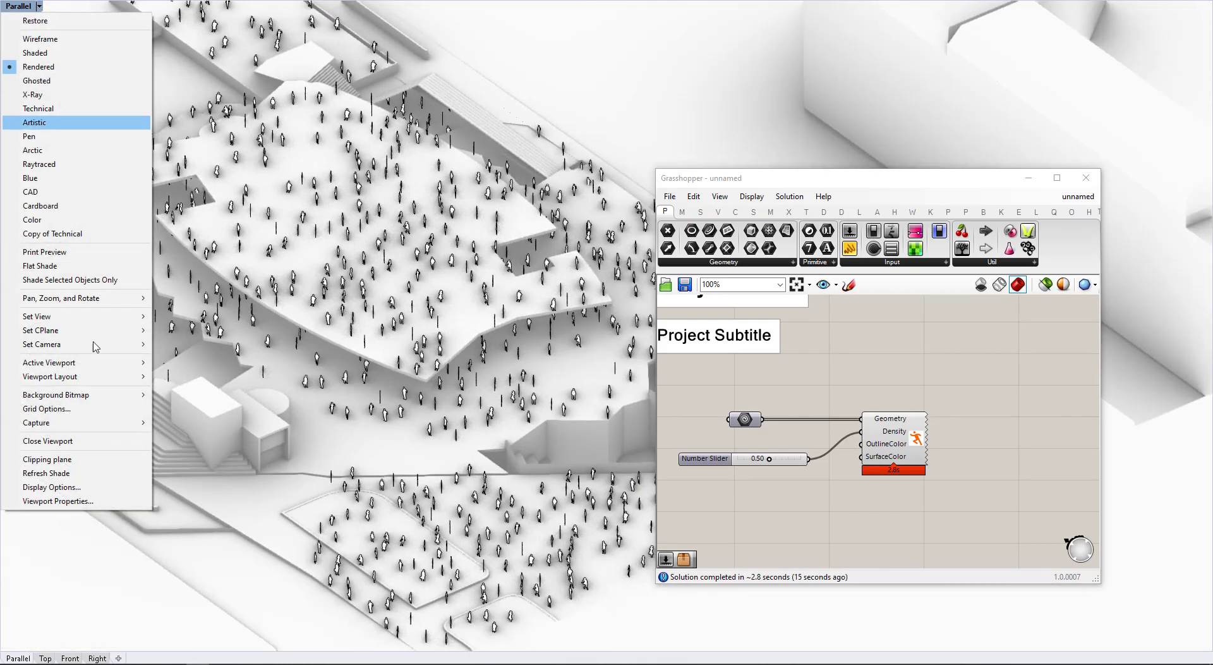
mouse_move(144, 322)
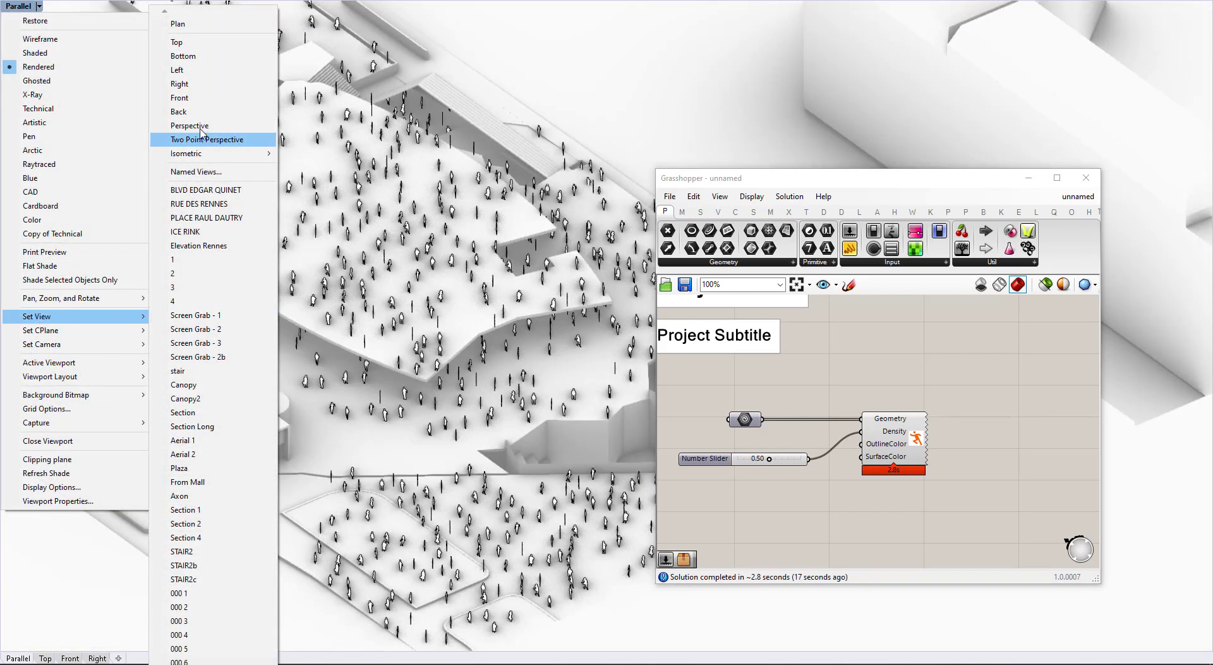
left_click(189, 125)
right_click_drag(462, 381, 399, 377, "shift")
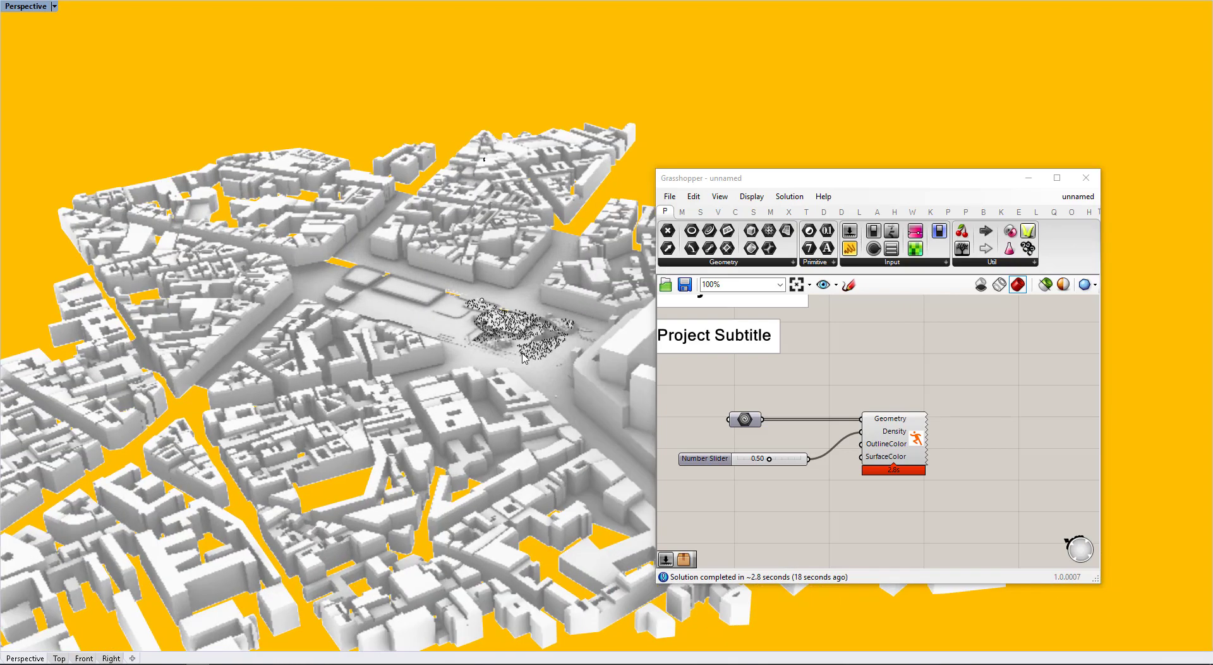
scroll(401, 378, "up", 2)
key("ctrl+w")
left_click_drag(480, 287, 522, 326)
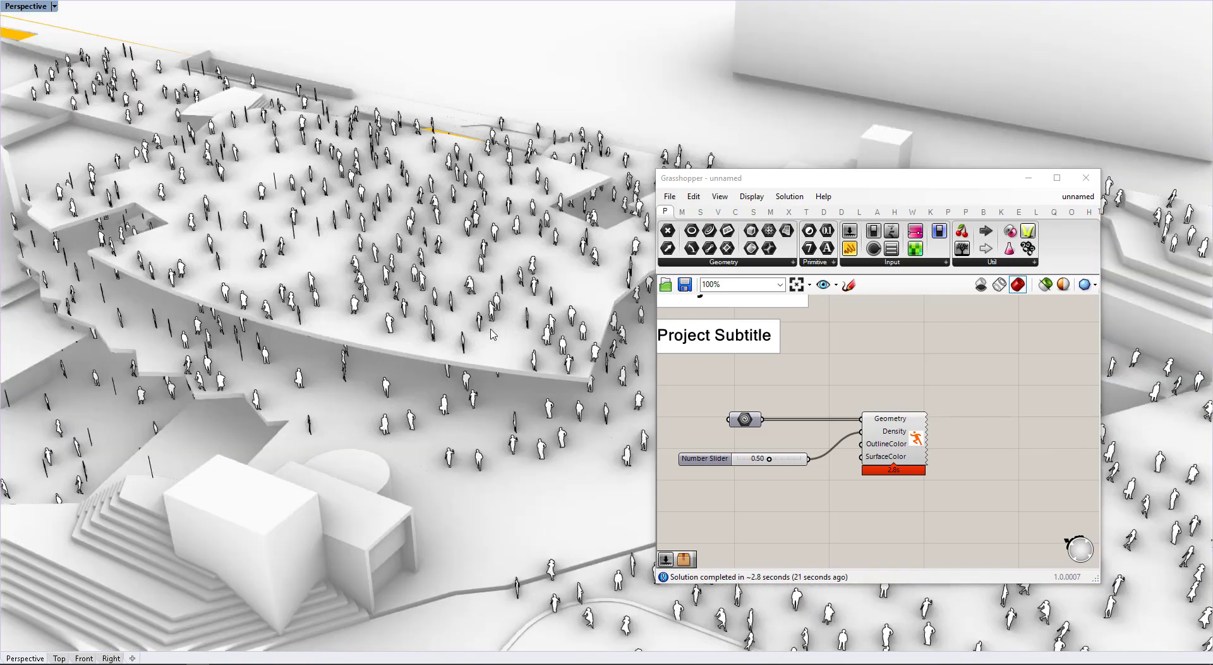
Examine how people are distributed over the roof, the sunken courts, the plaza ground and the terraced block.
scroll(420, 309, "down", 5)
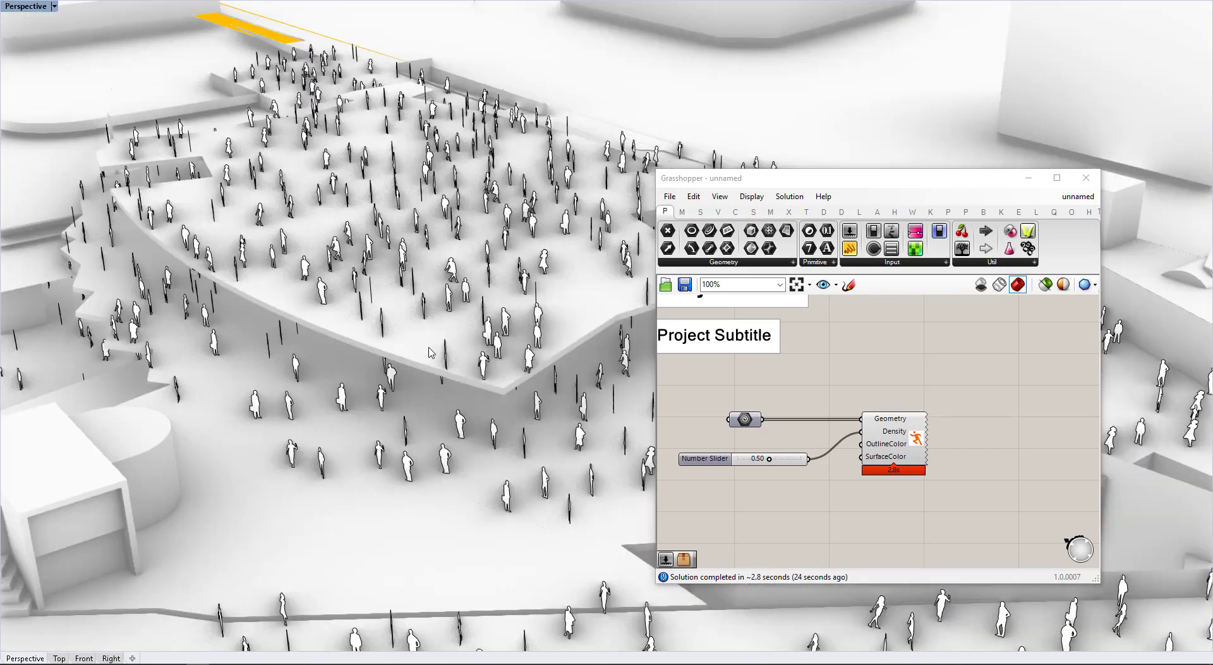
right_click_drag(429, 348, 424, 297)
mouse_move(277, 371)
right_mouse_down("shift")
mouse_move(310, 383)
mouse_move(465, 379)
mouse_move(289, 361)
right_mouse_up("shift")
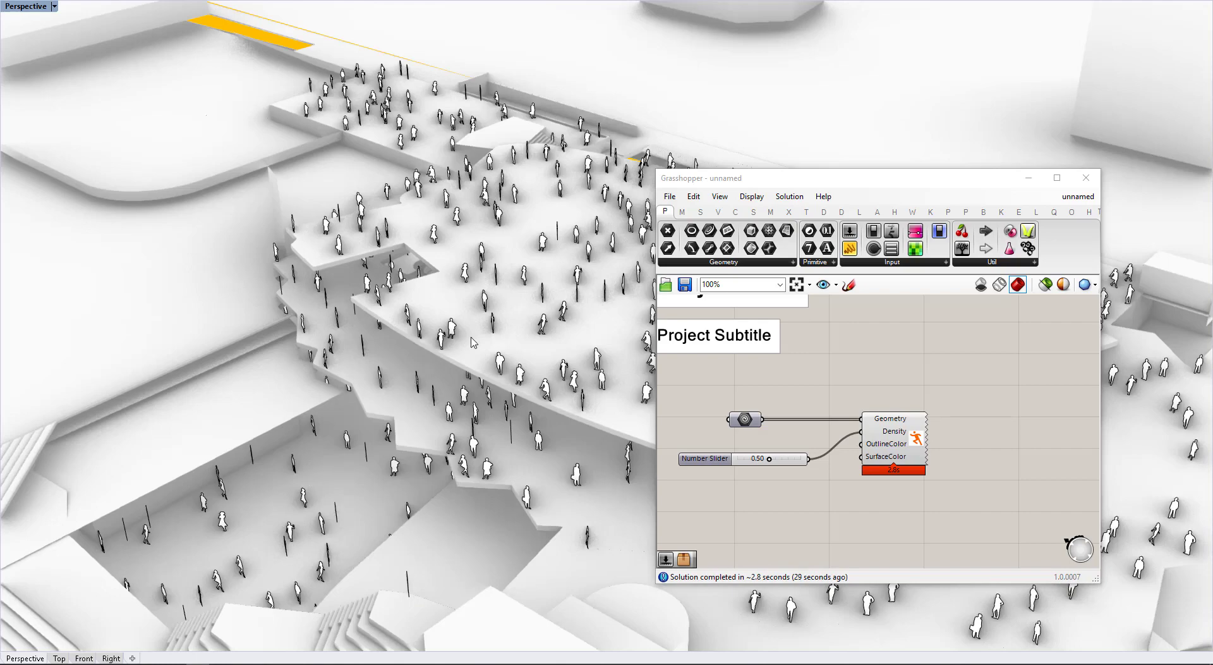
right_click_drag(533, 408, 388, 335, "shift")
right_click_drag(496, 474, 363, 415, "shift")
right_click_drag(294, 439, 290, 419)
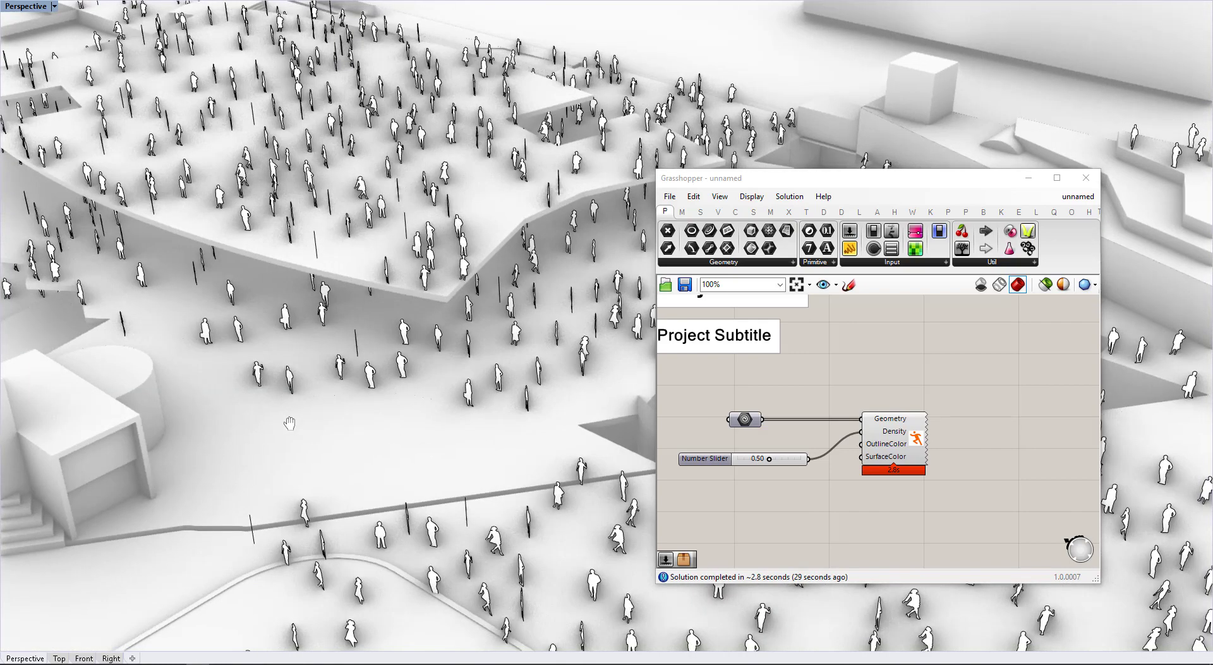
right_click_drag(518, 468, 301, 428, "shift")
right_click_drag(493, 435, 315, 414, "shift")
right_click_drag(405, 406, 404, 435, "ctrl")
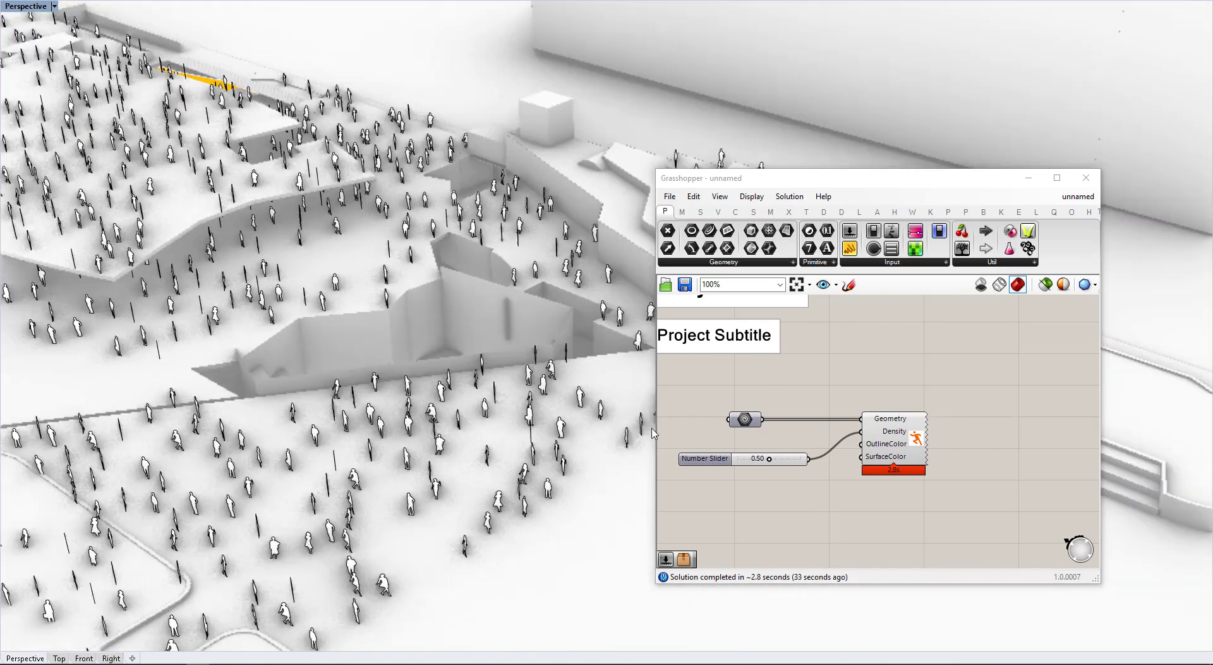
Open the LC_Populate cluster for editing and widen the Grasshopper window to show more of its definition.
left_click(916, 439)
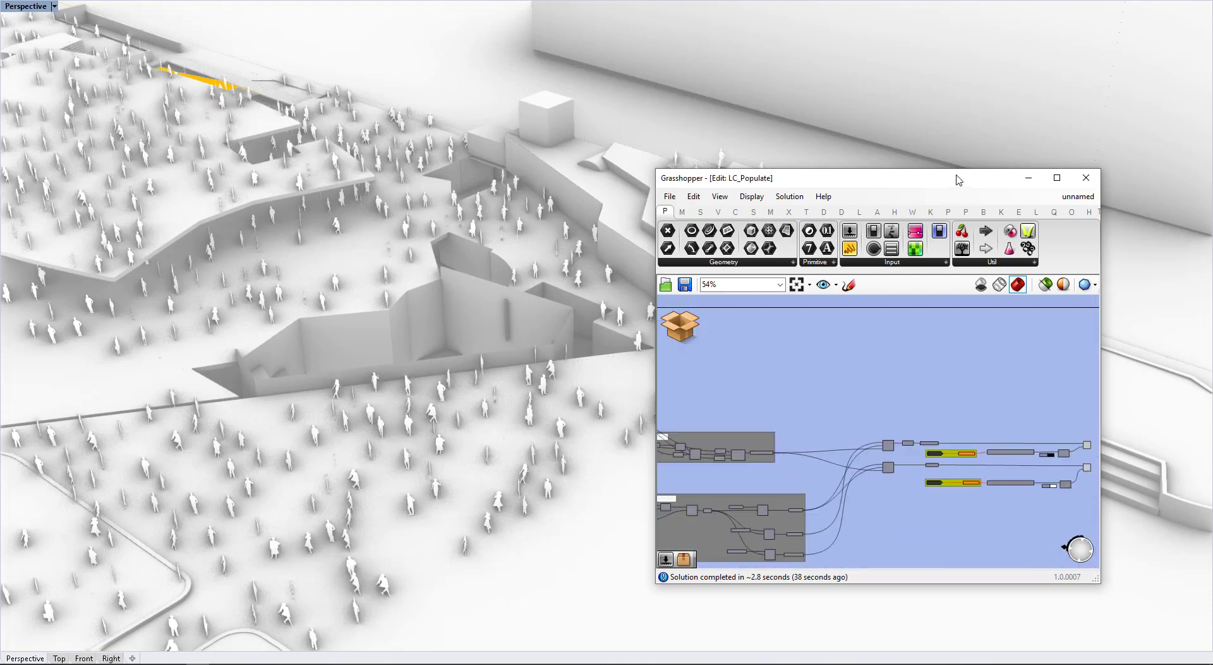
left_click(1057, 177)
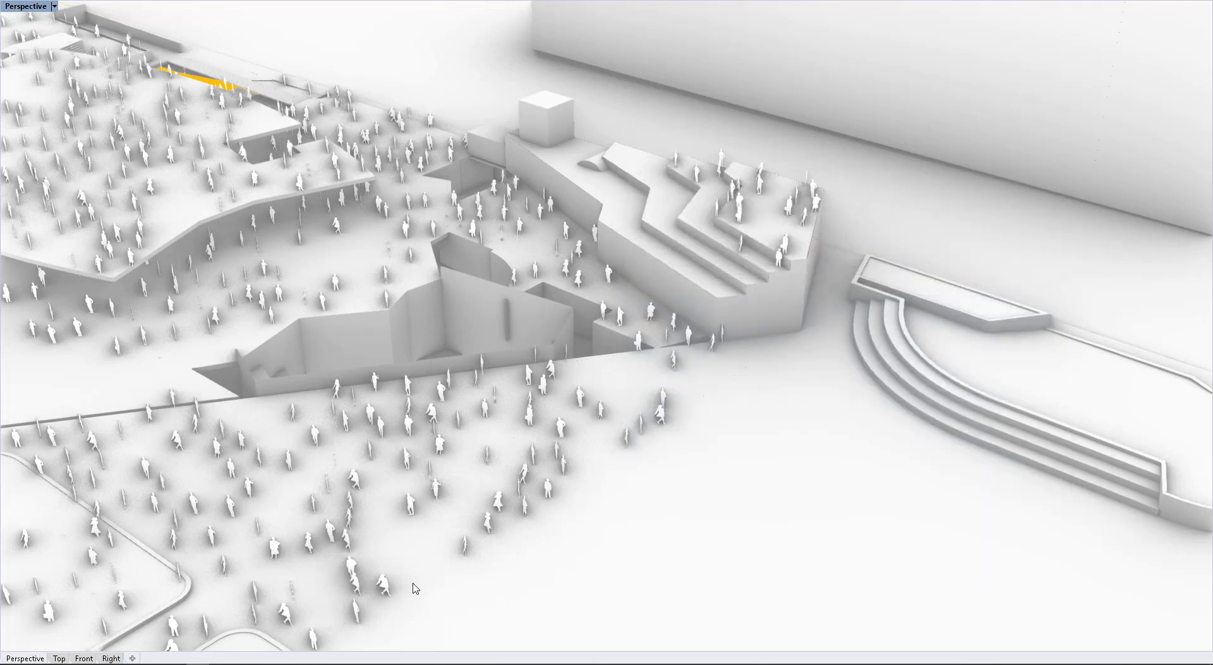
key("alt+Tab")
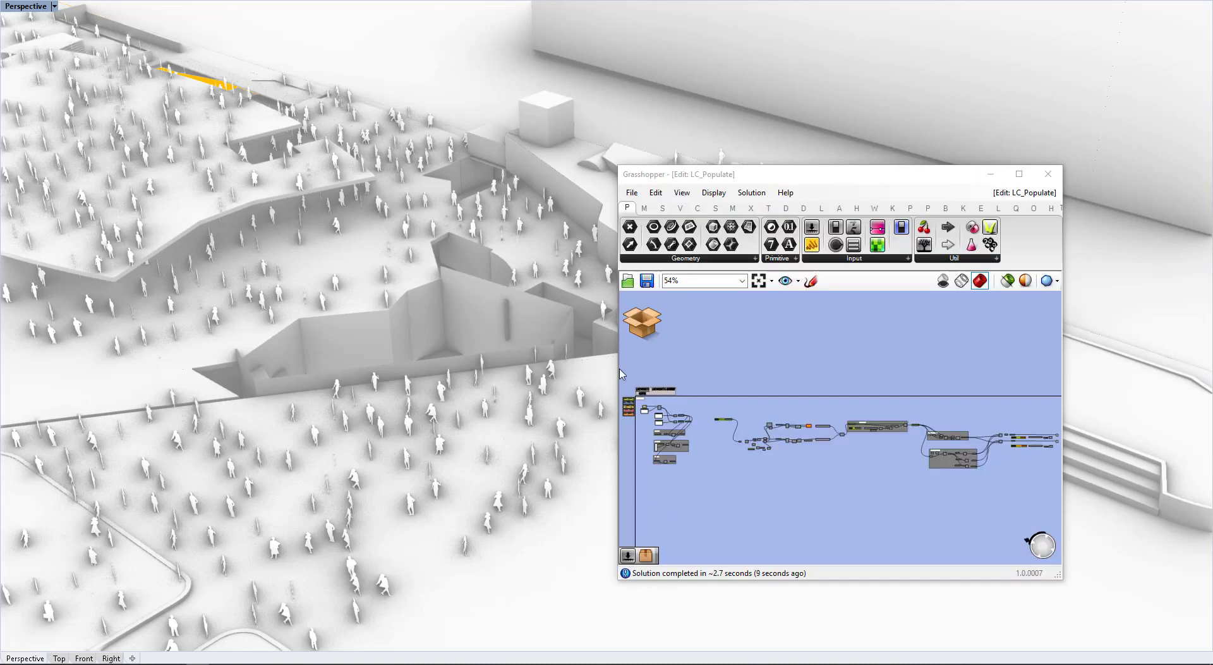
left_click_drag(618, 374, 189, 379)
Review the LC_Populate cluster's definition from the unit conversion inputs through point generation to the outline and surface colour outputs.
scroll(407, 455, "up", 6)
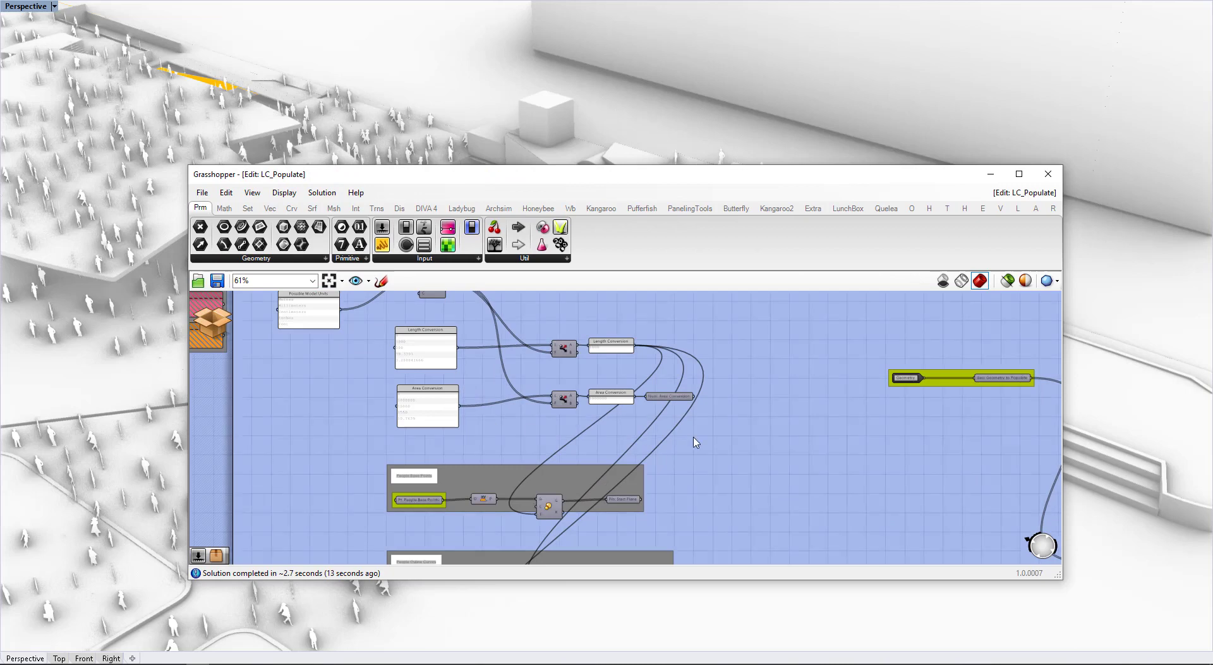
right_click_drag(1021, 474, 526, 366)
right_click_drag(940, 372, 483, 440)
right_click_drag(931, 432, 595, 387)
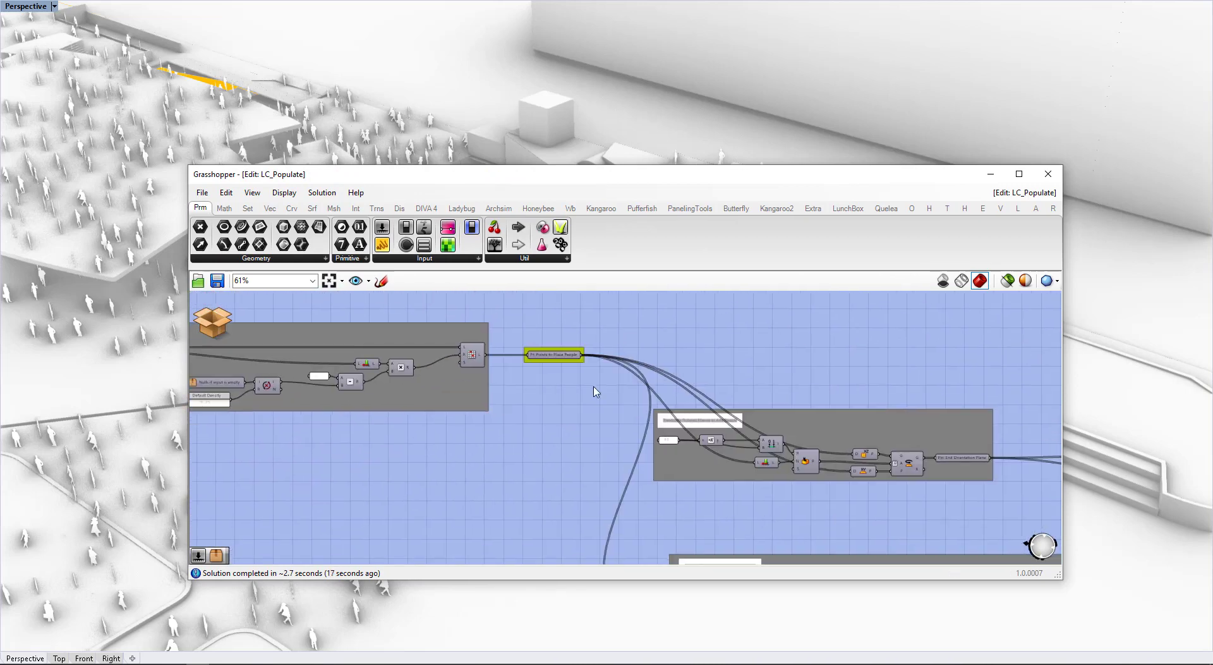
right_click_drag(973, 499, 671, 406)
right_click_drag(858, 450, 690, 414)
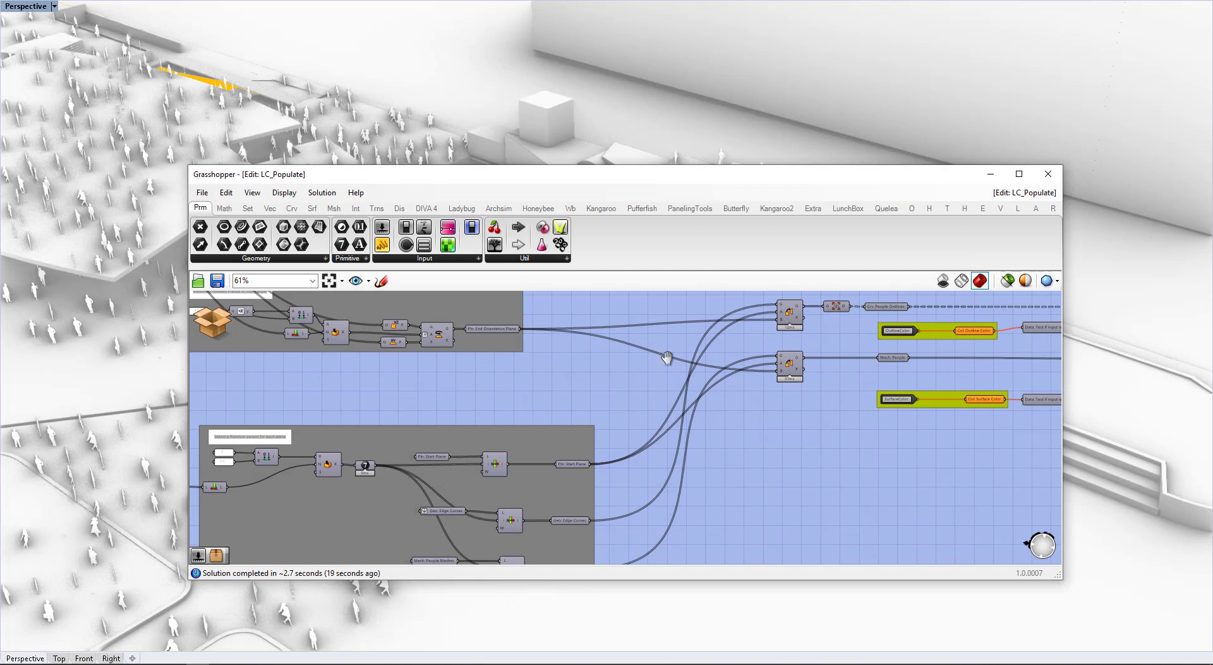
scroll(662, 352, "down", 4)
right_click_drag(662, 360, 849, 369)
right_click_drag(835, 374, 976, 404)
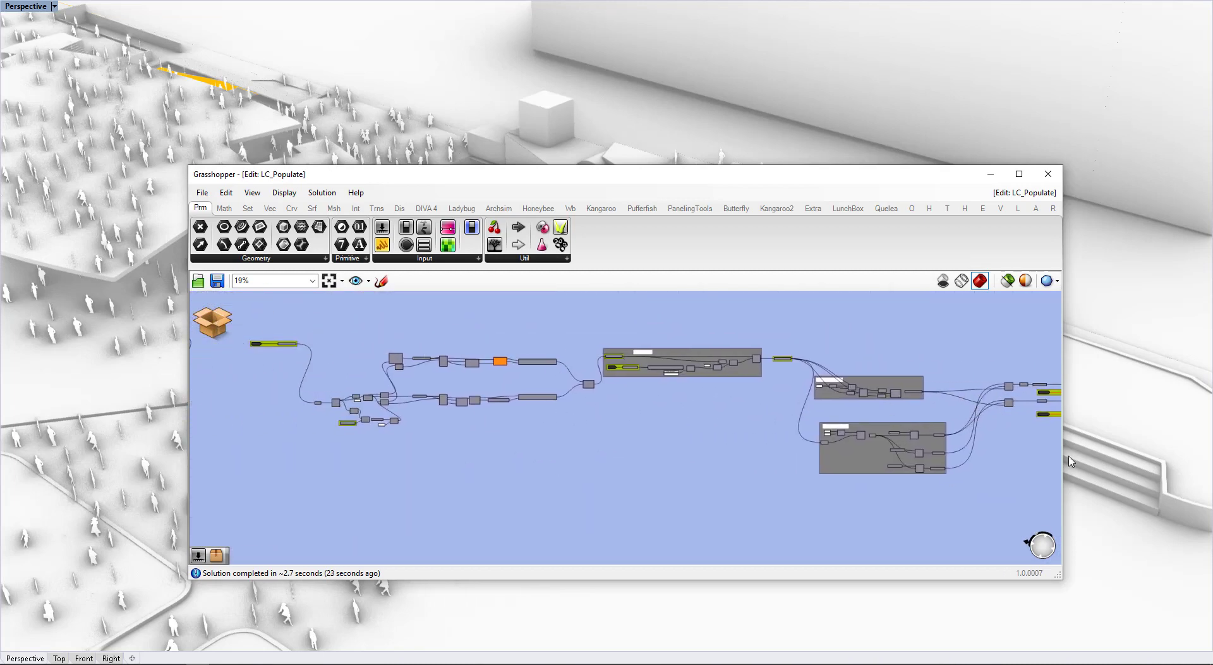
right_click_drag(1027, 436, 999, 432)
Save and close the LC_Populate cluster, and minimize the Grasshopper window to clear the model view.
left_click(201, 326)
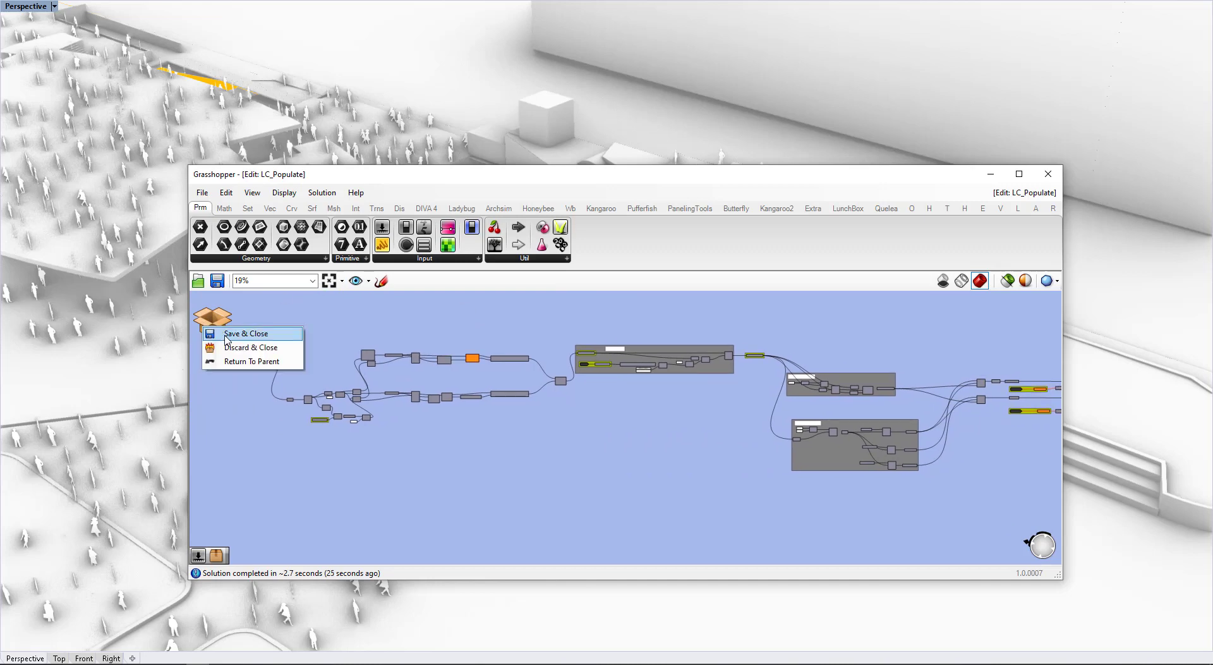
left_click(225, 335)
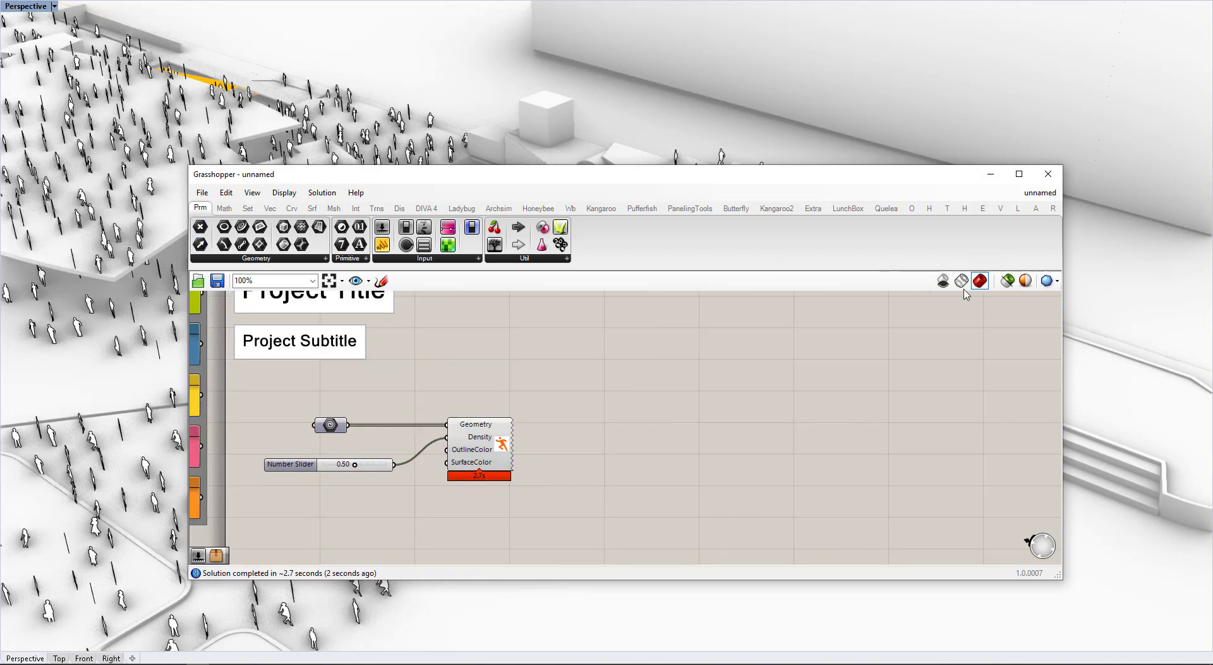
left_click(994, 175)
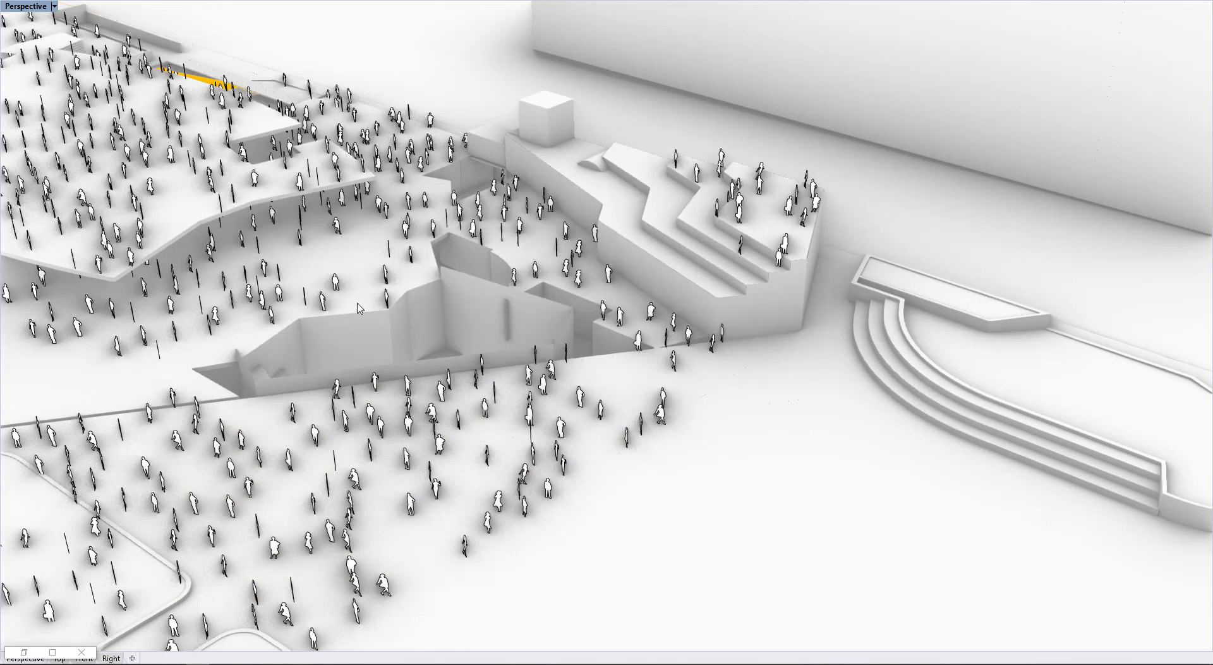
Examine the populated plaza, courtyards and roof from several angles, from close-ups of figures to the whole site.
right_click_drag(491, 325, 587, 327, "shift")
scroll(419, 327, "up", 8)
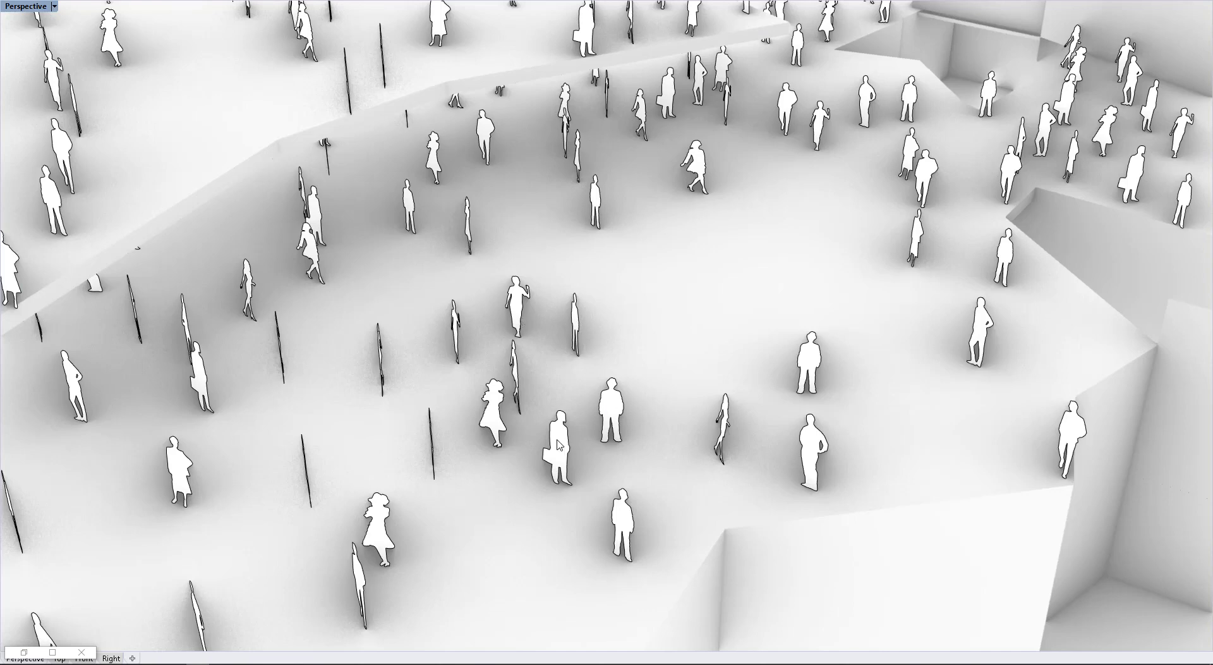
right_click_drag(721, 327, 450, 331)
right_click_drag(538, 303, 538, 307, "ctrl")
scroll(539, 307, "down", 8)
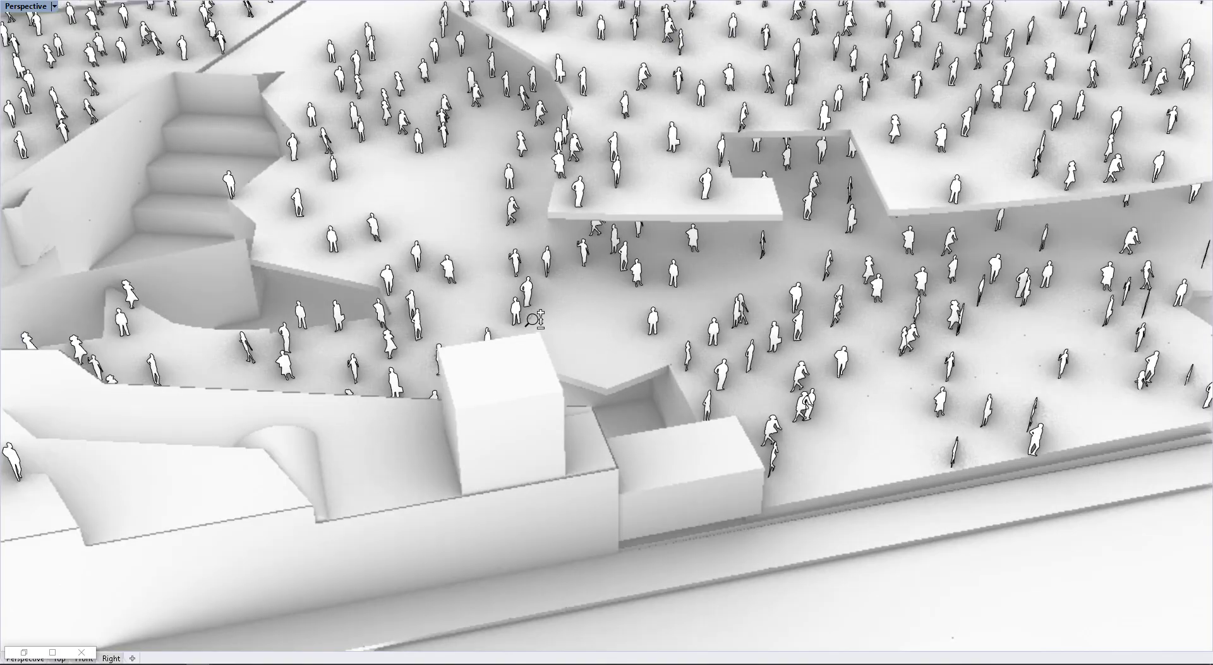
right_click_drag(768, 190, 440, 398, "shift")
right_click_drag(533, 369, 657, 375)
scroll(660, 266, "down", 4)
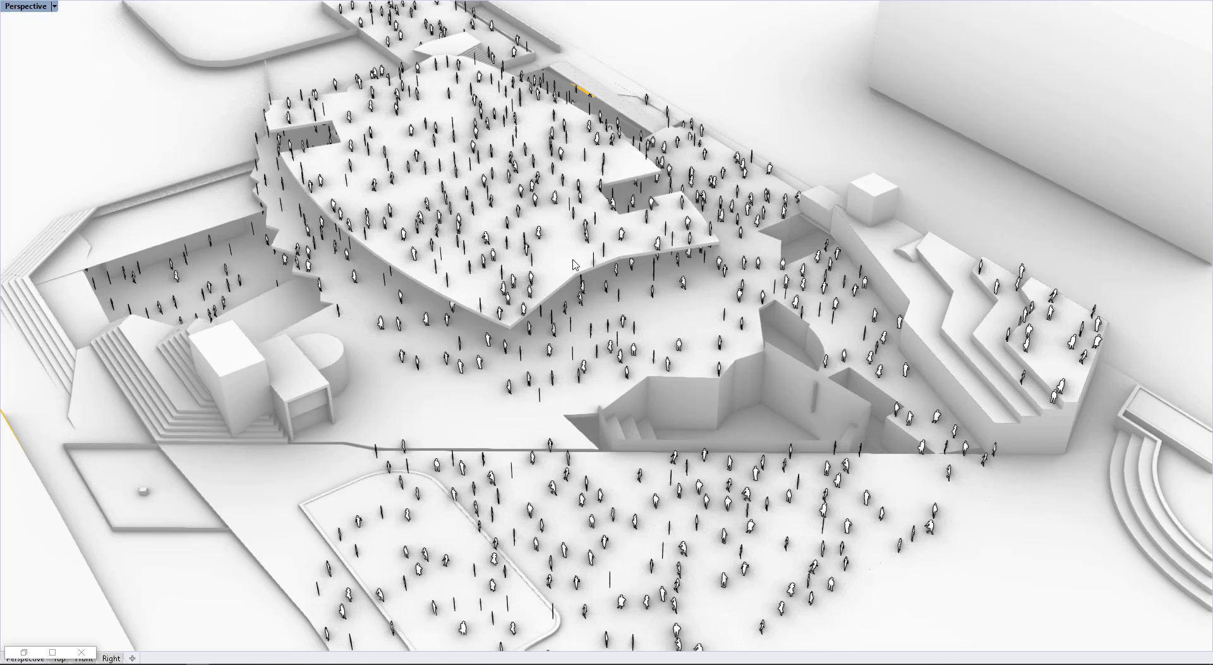
Restore the Grasshopper window and place it beside the oval roof so the model and definition are both in view.
left_click(24, 652)
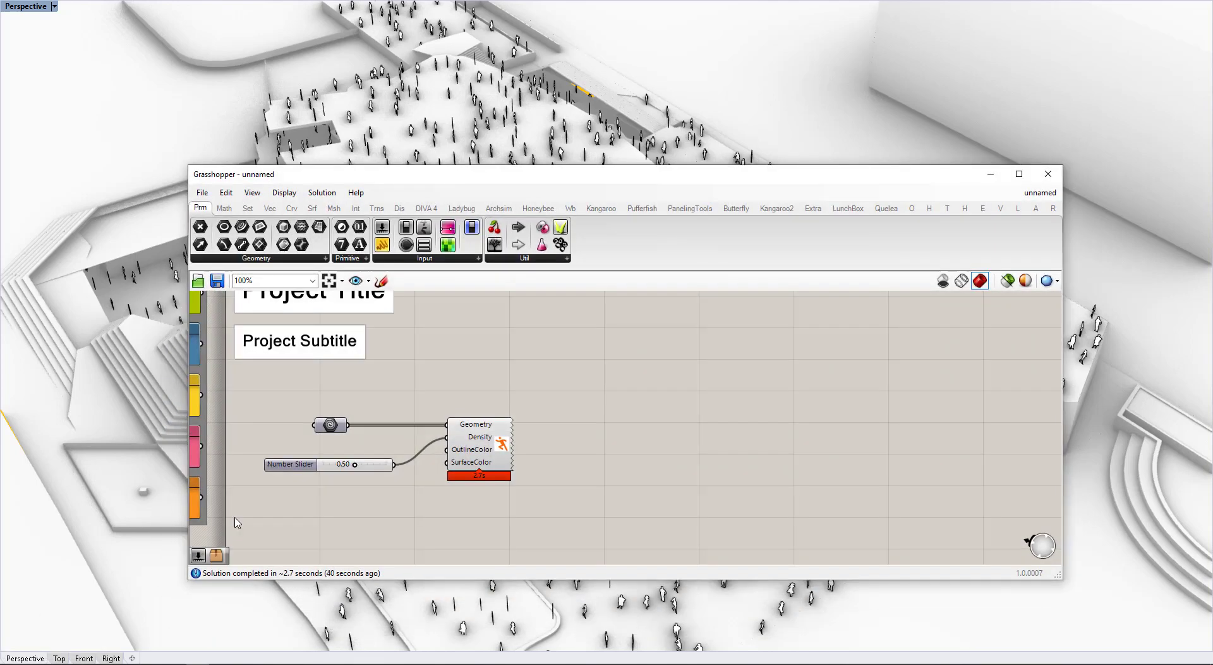
left_click_drag(576, 183, 962, 159)
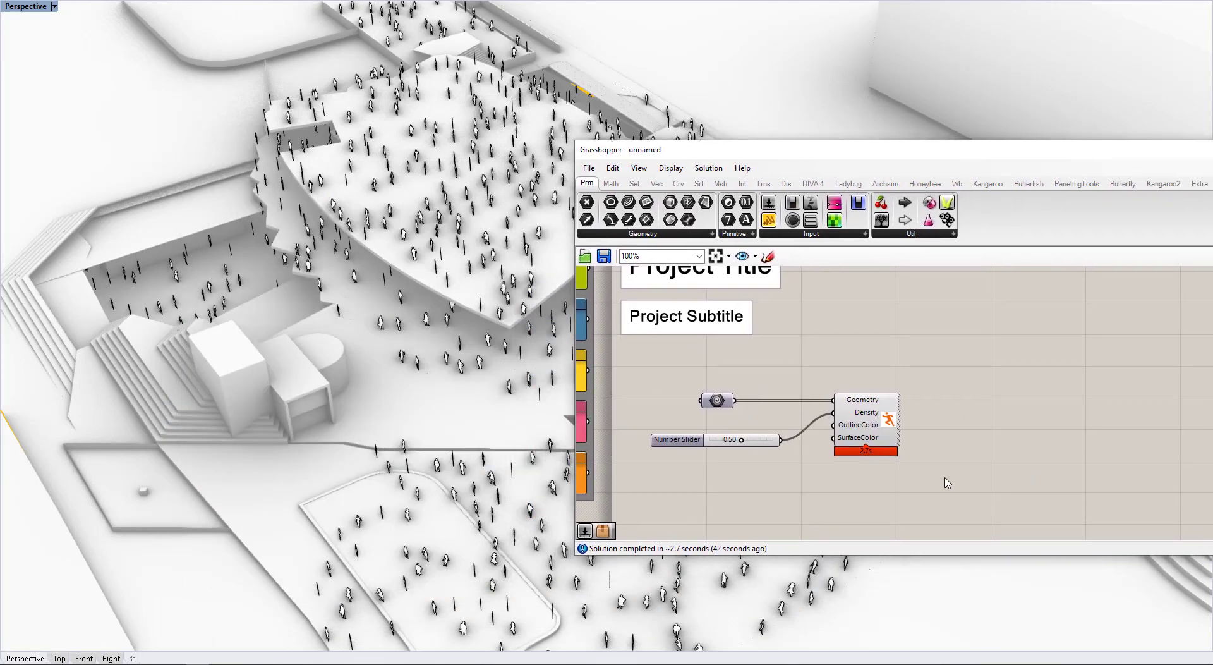
left_click_drag(945, 478, 679, 372)
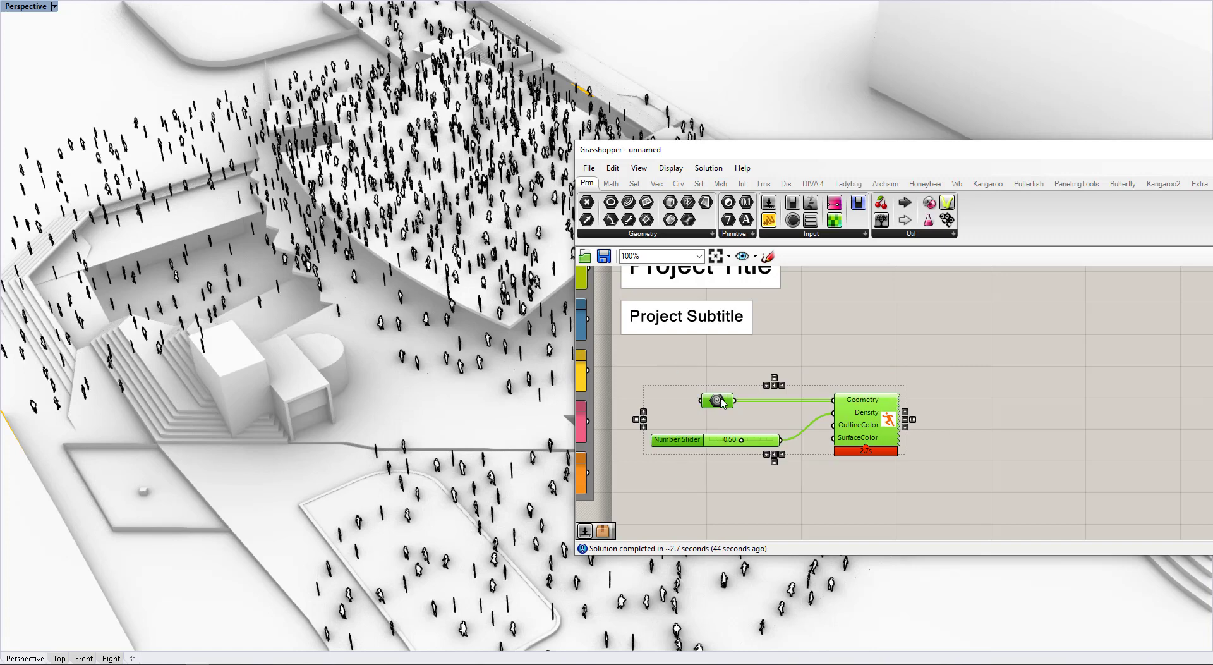
left_click(769, 426)
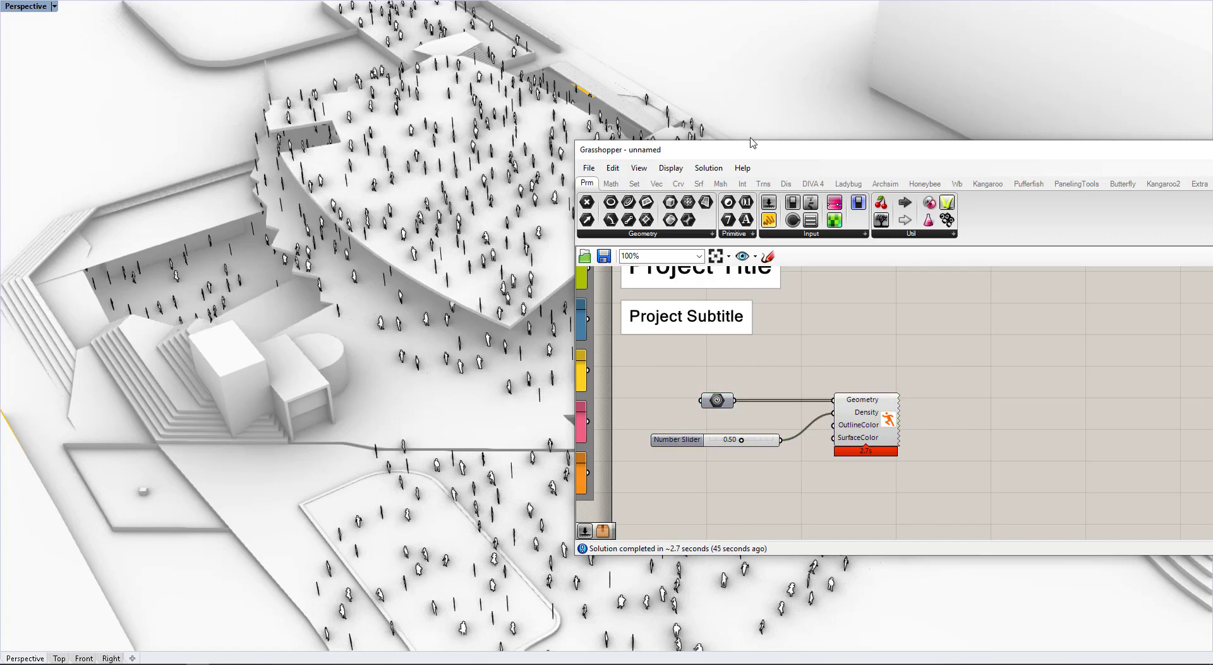
left_click_drag(781, 151, 969, 323)
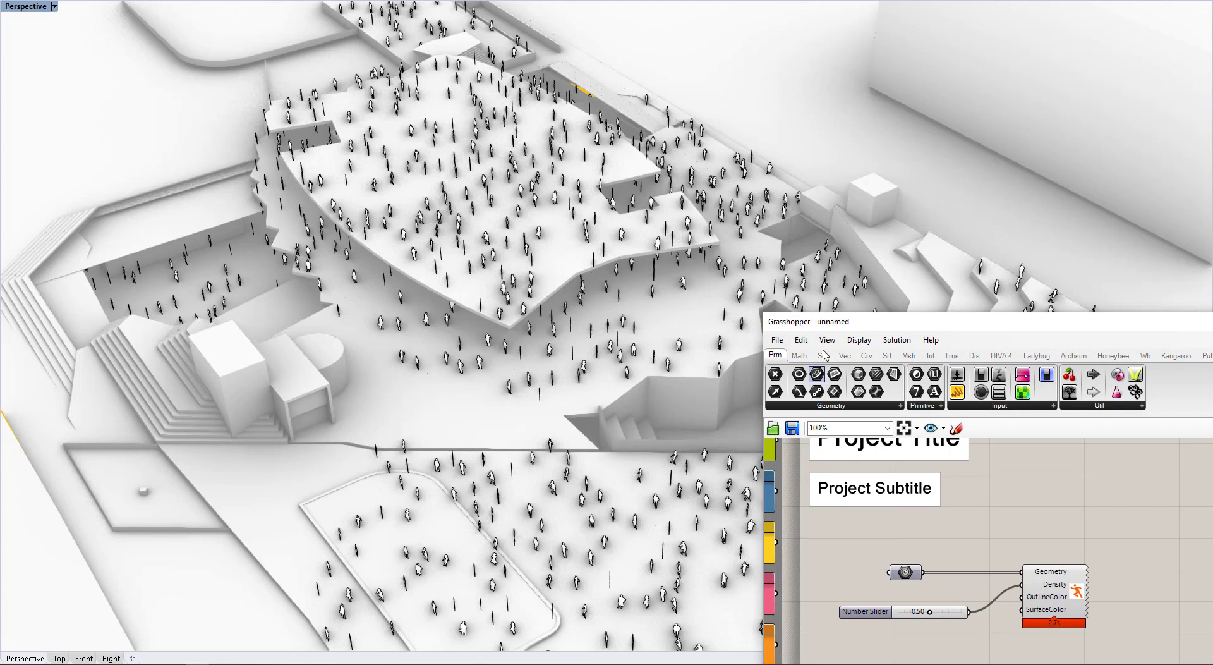
left_click_drag(840, 327, 671, 138)
scroll(855, 314, "down", 4)
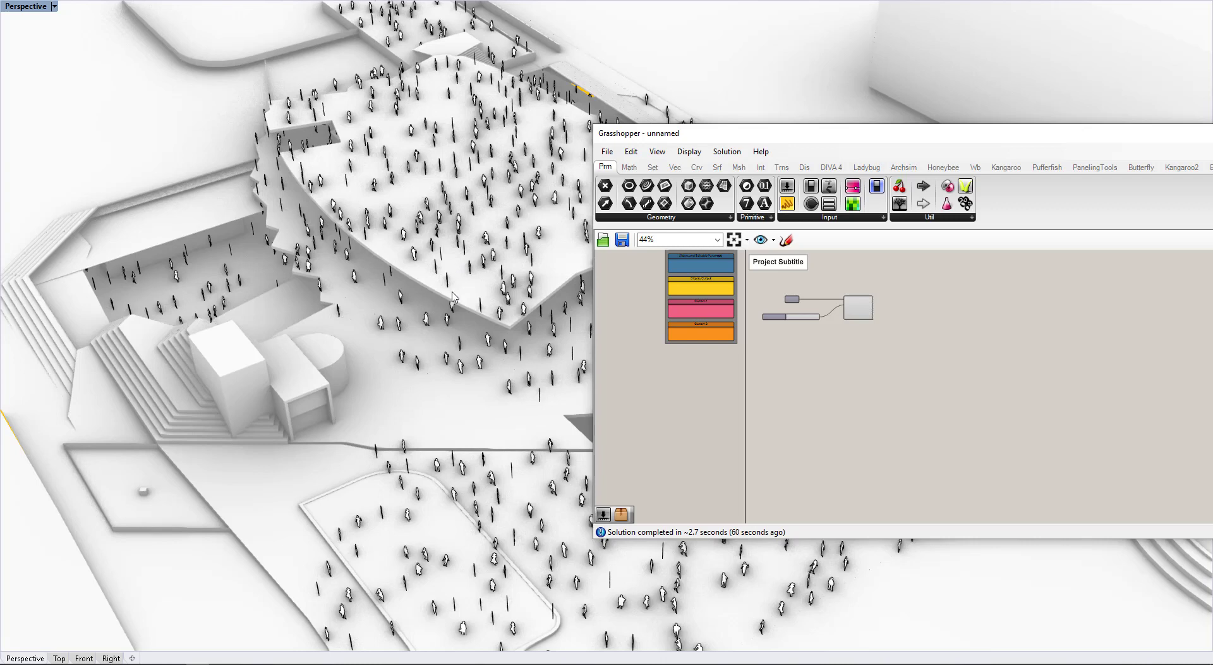
Create a new Rhino file from the Large Objects - Feet_LA.3dm template and maximize its Perspective viewport.
right_click_drag(447, 305, 448, 317)
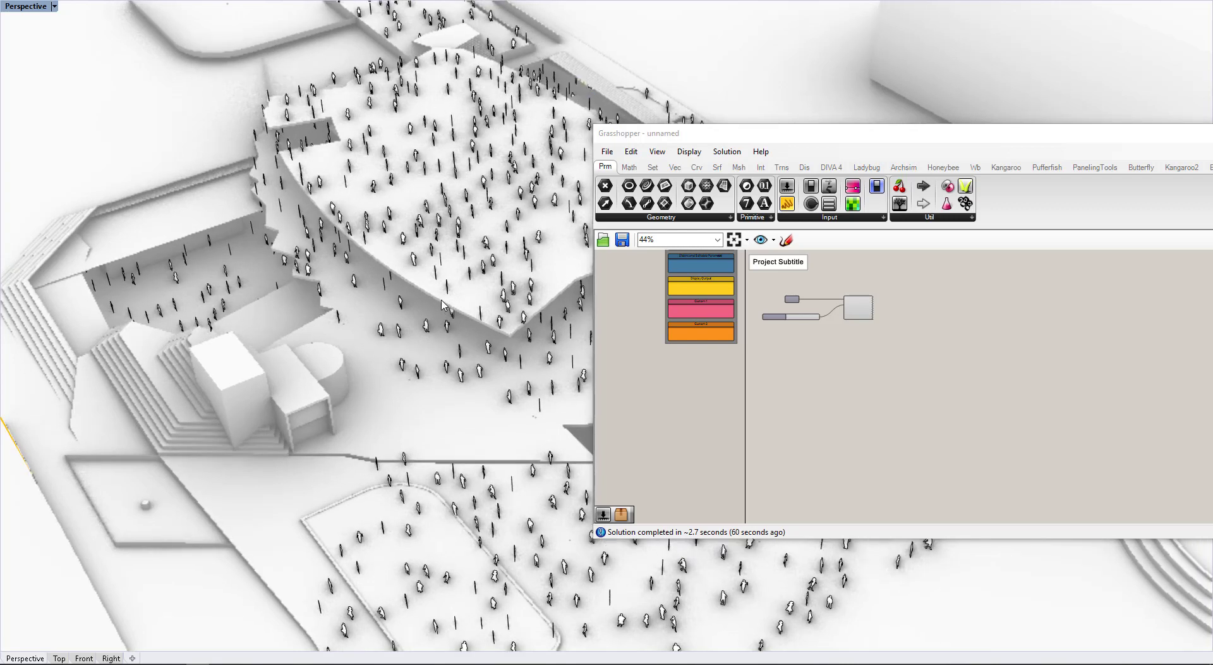
key("ctrl+n")
left_click(569, 388)
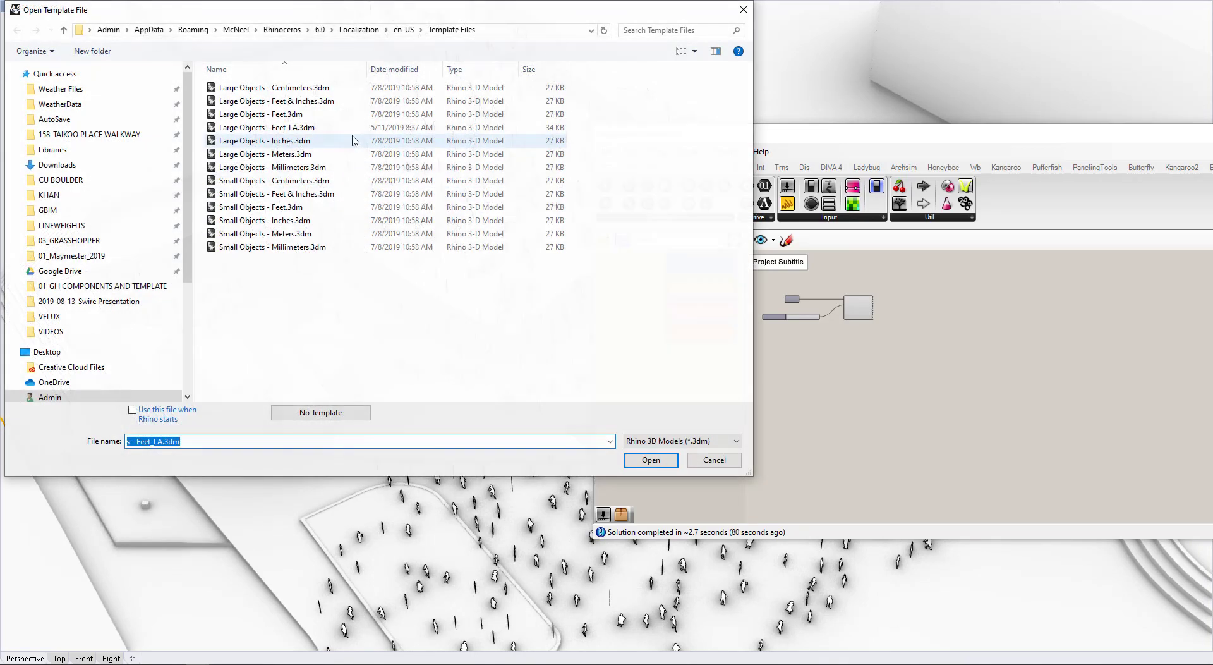
double_click(352, 128)
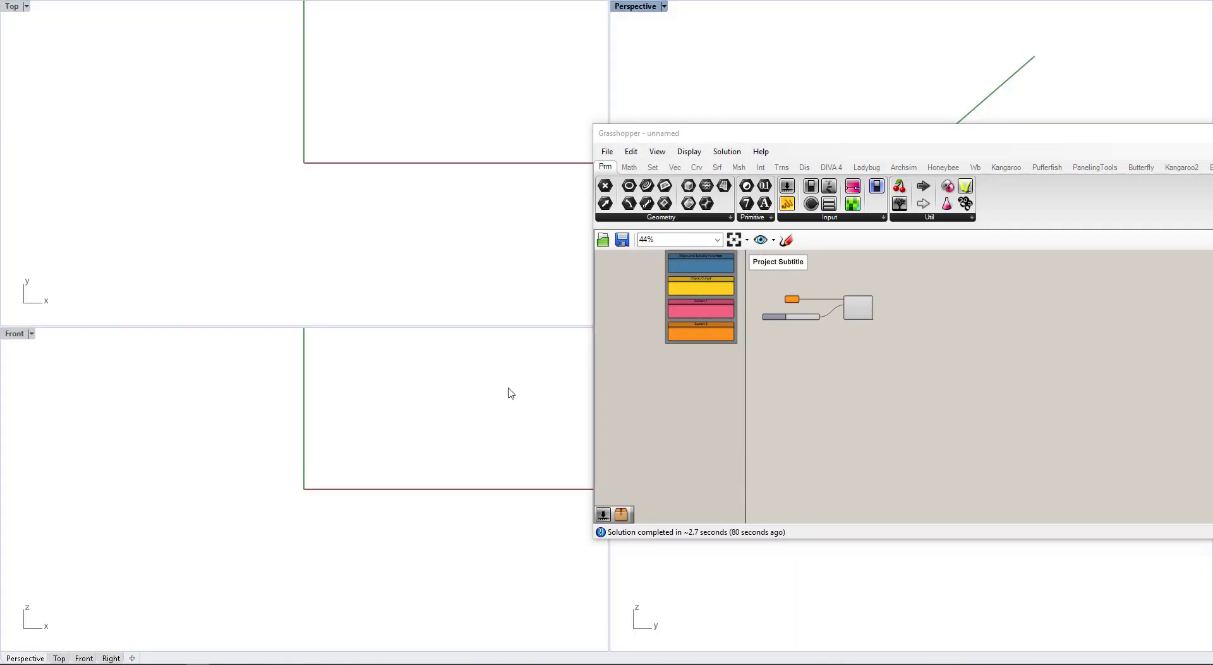
double_click(629, 8)
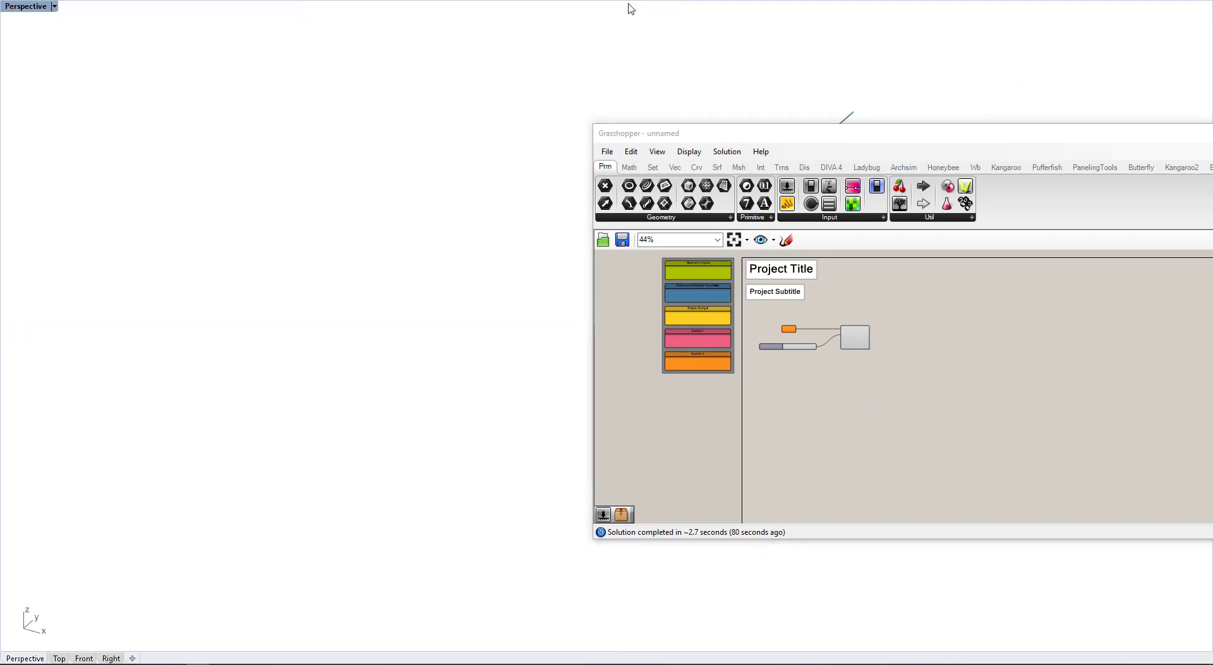
Draw a straight line on the ground plane beside the green axis in the Perspective view.
scroll(233, 304, "down", 5)
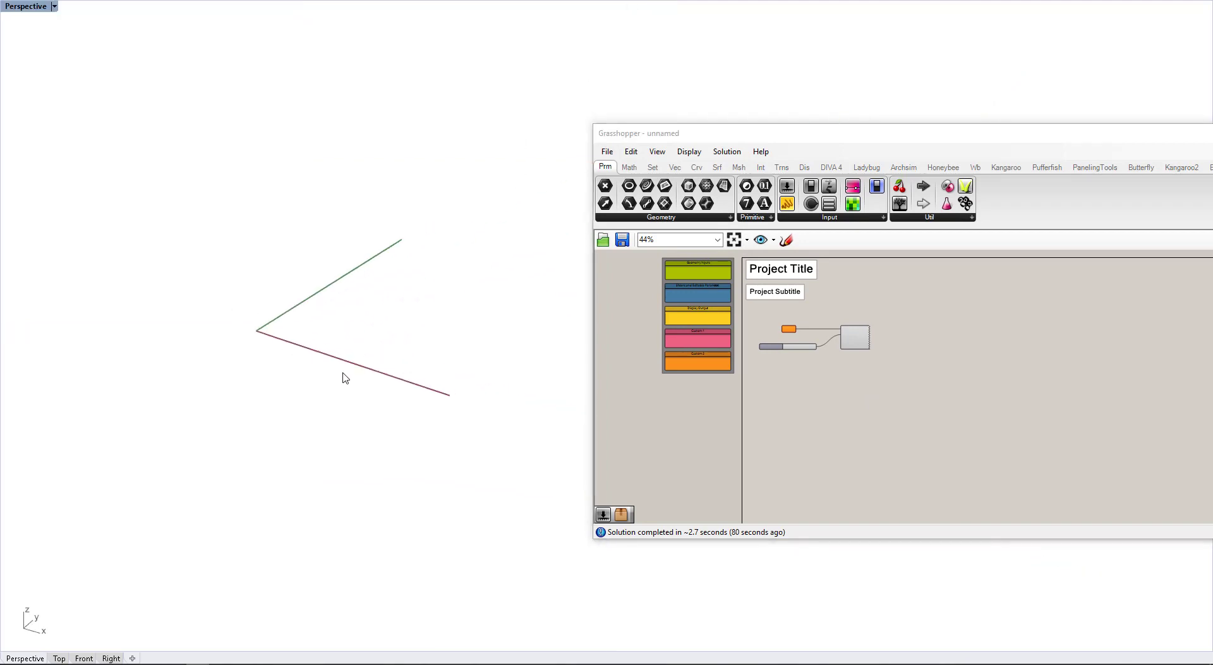
key("Return")
left_click(345, 333)
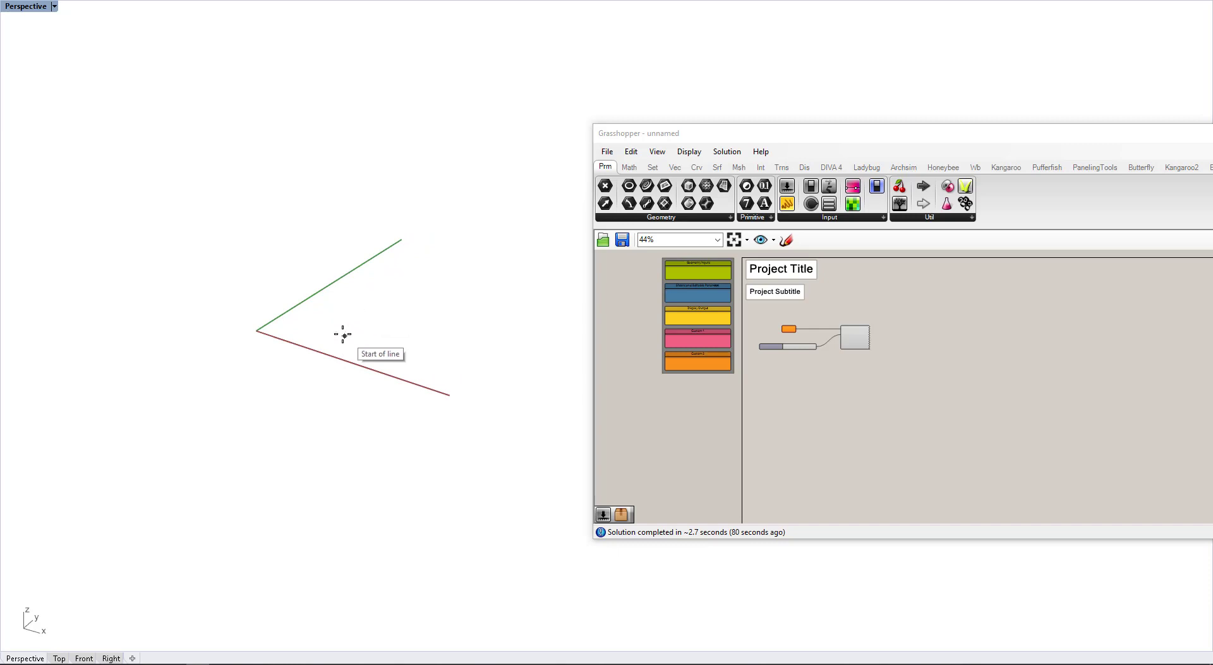
left_click(435, 267)
Turn on the line's control points and raise its far end so the line slopes upward.
mouse_move(428, 308)
right_mouse_down()
mouse_move(393, 271)
mouse_move(412, 298)
right_mouse_up()
left_click(429, 298)
key("F10")
left_click_drag(448, 282, 462, 237)
key("Escape")
key("Escape")
right_click_drag(388, 261, 850, 398)
Add a Curve parameter to the Grasshopper canvas and reference the sloped Rhino line in it.
scroll(812, 368, "up", 5)
double_click(815, 366)
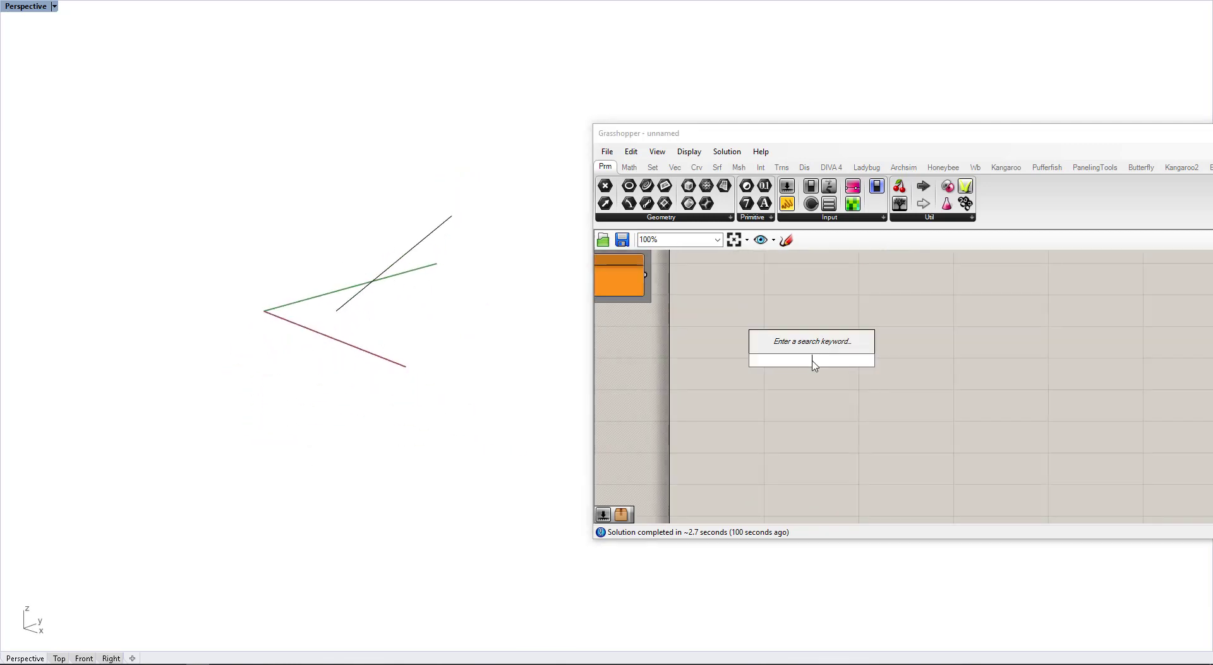
type("curve")
key("Return")
right_click(813, 362)
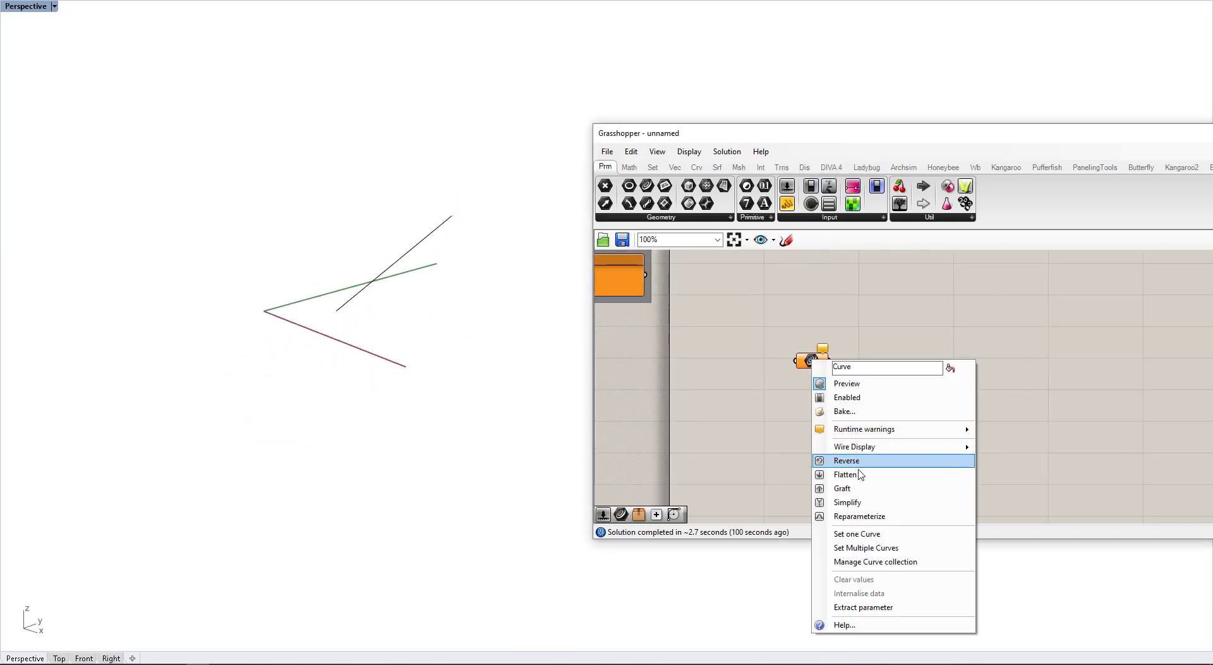
left_click(847, 532)
left_click(410, 254)
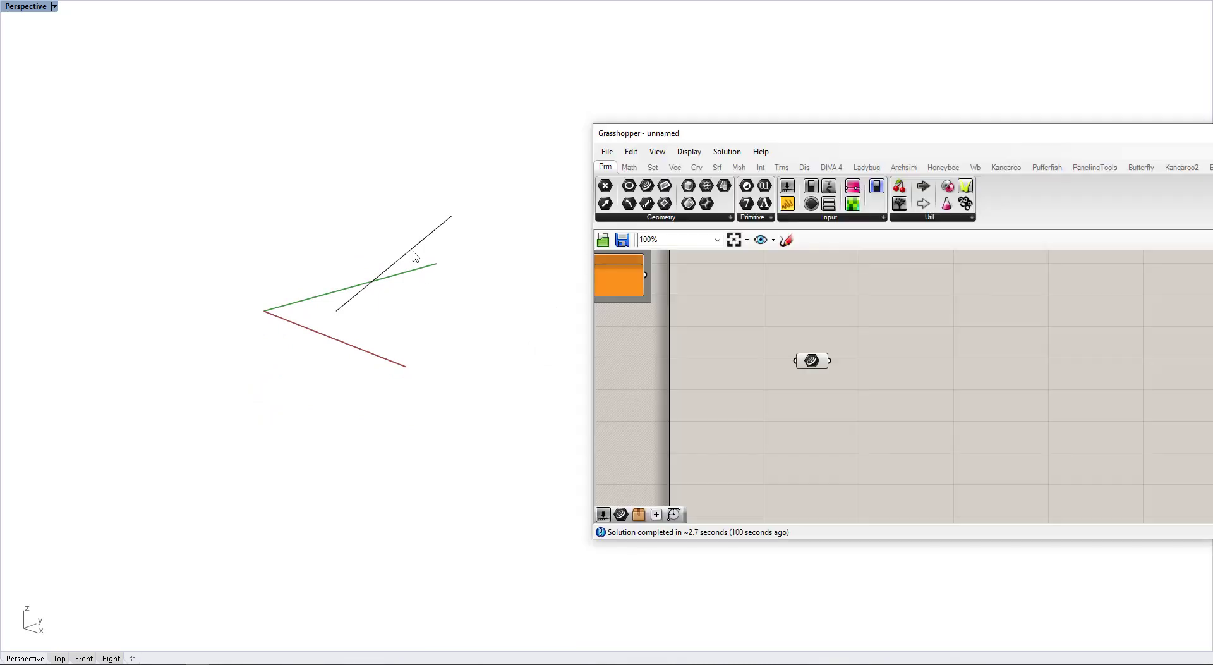
right_click_drag(421, 305, 425, 337, "shift")
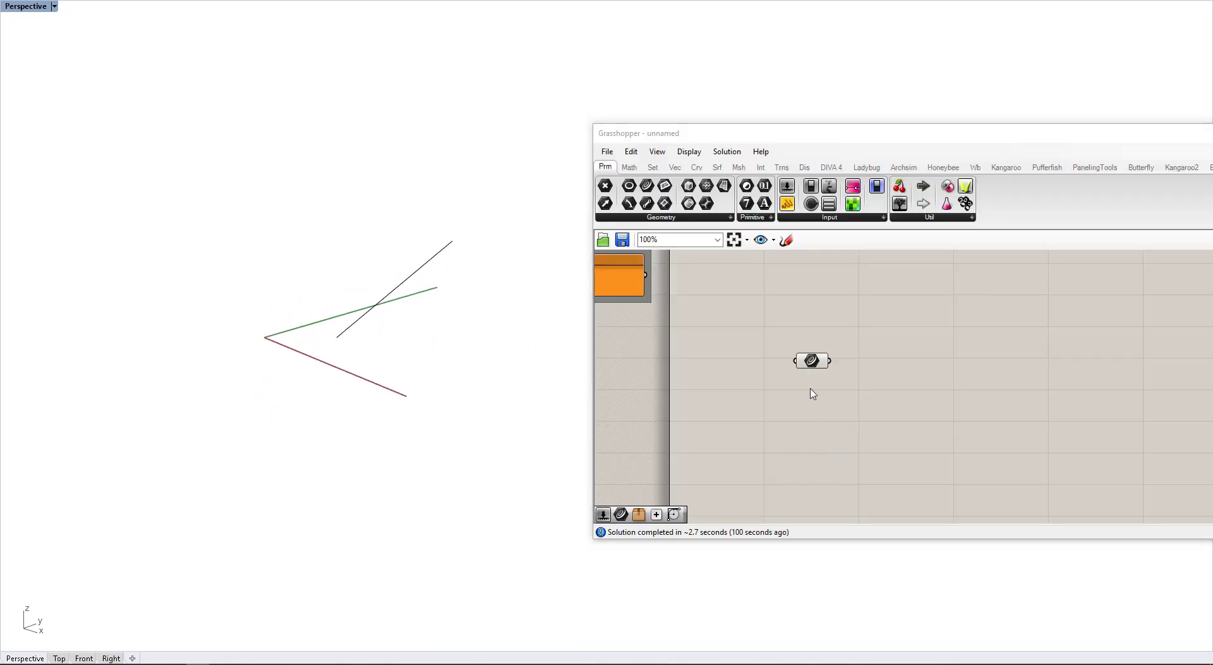
Add the LC_Stairs component and connect the Curve parameter to its PathCurve input.
double_click(928, 387)
type("stair")
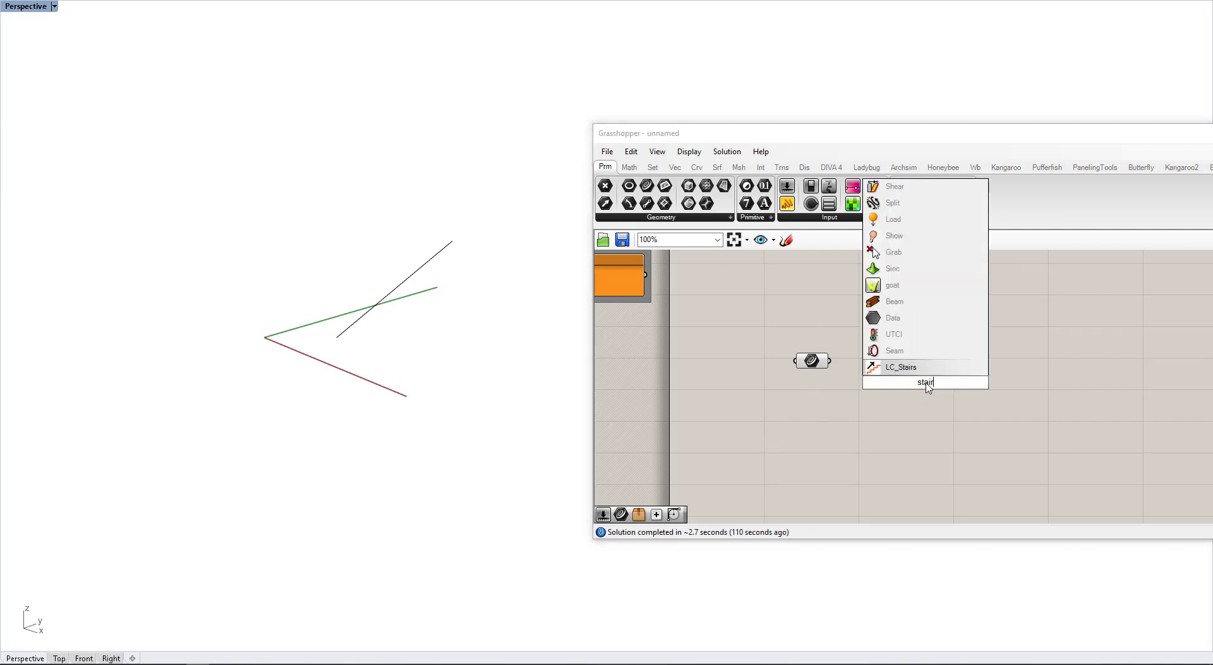
key("Return")
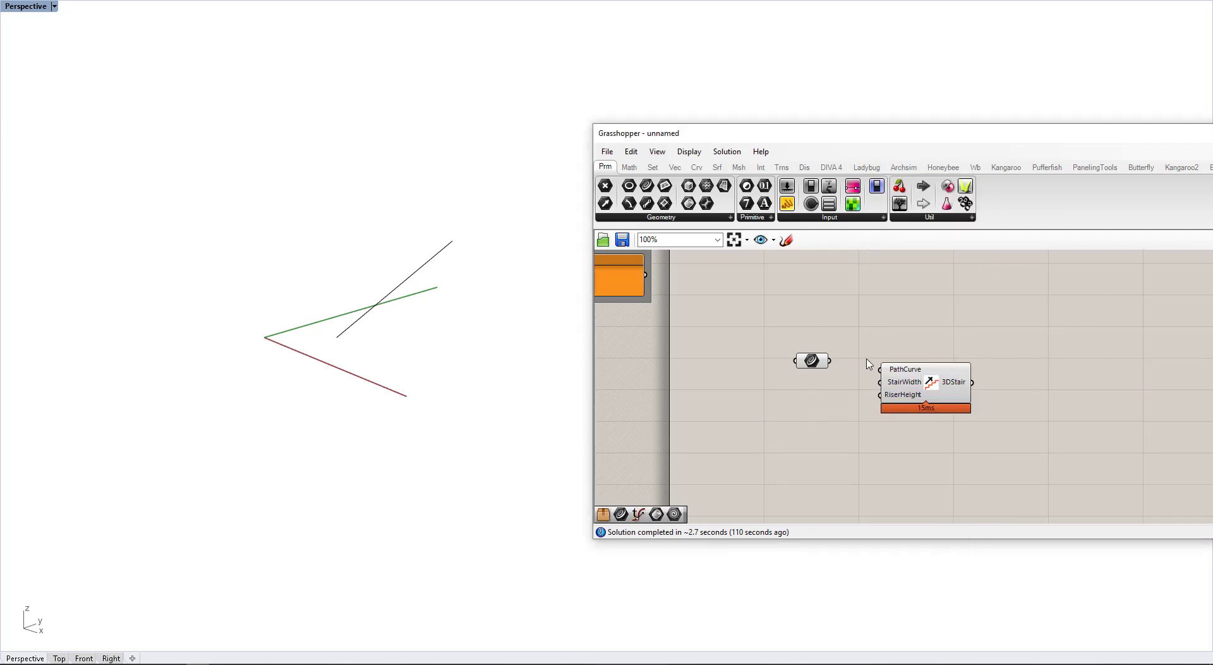
left_click_drag(829, 360, 924, 369)
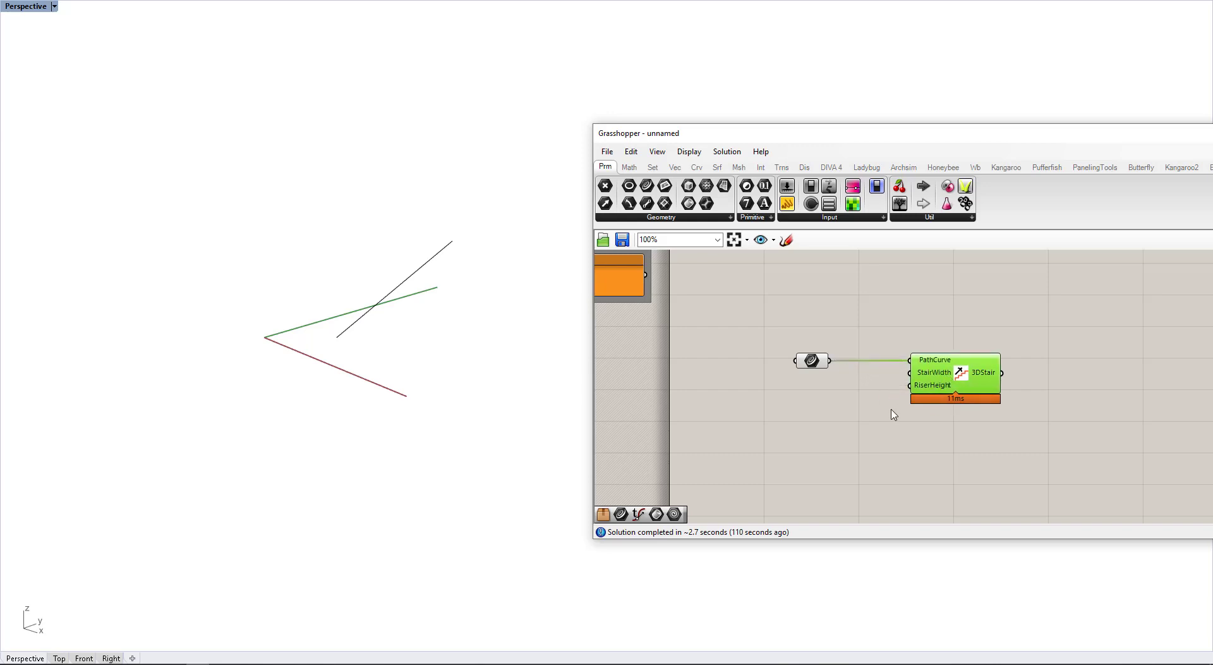
right_click_drag(405, 363, 341, 380)
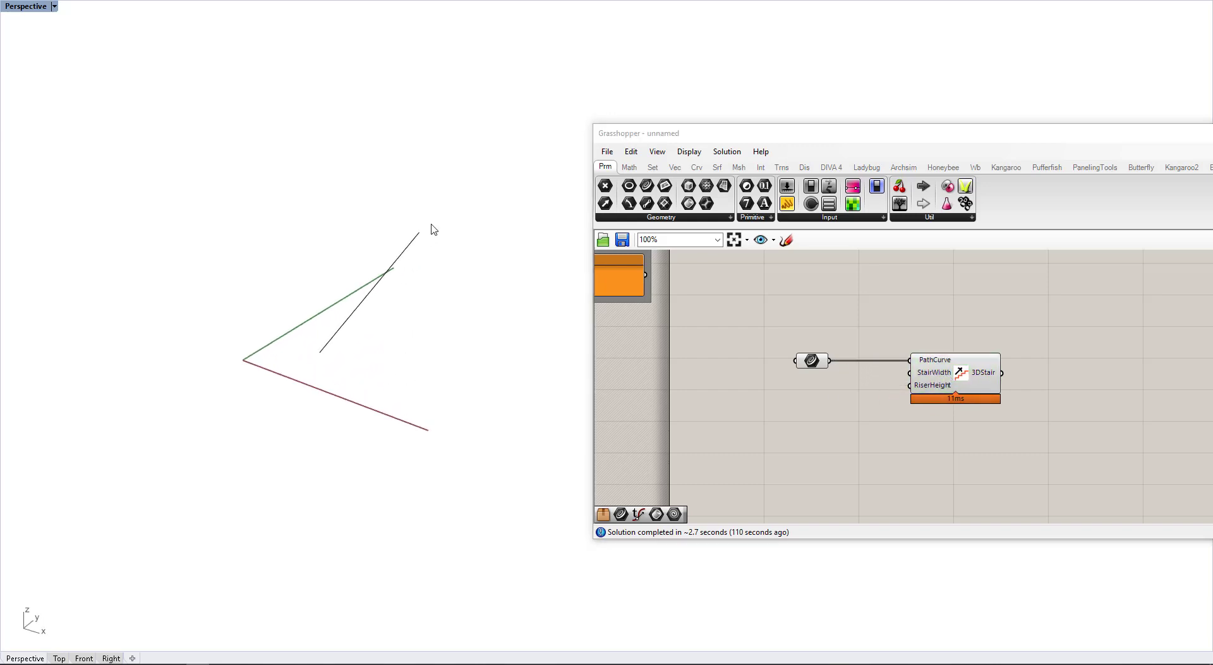
Create a number slider with value 6 and connect it to the StairWidth input.
double_click(838, 409)
type("6")
key("Return")
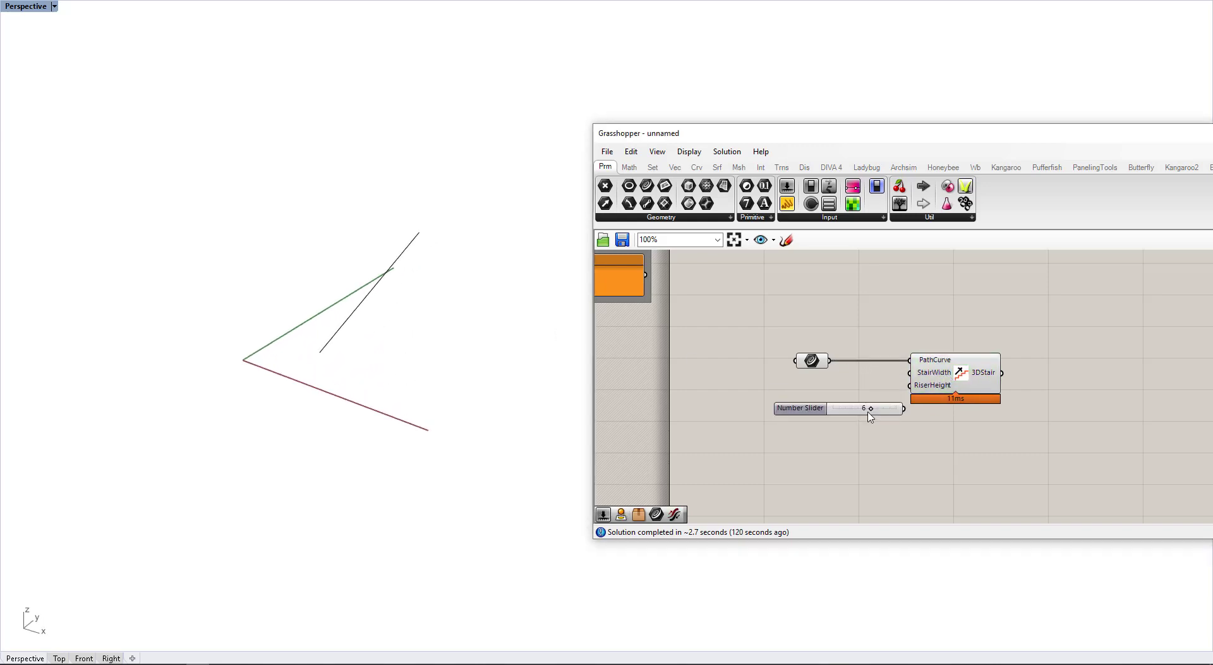
left_click_drag(890, 408, 947, 385)
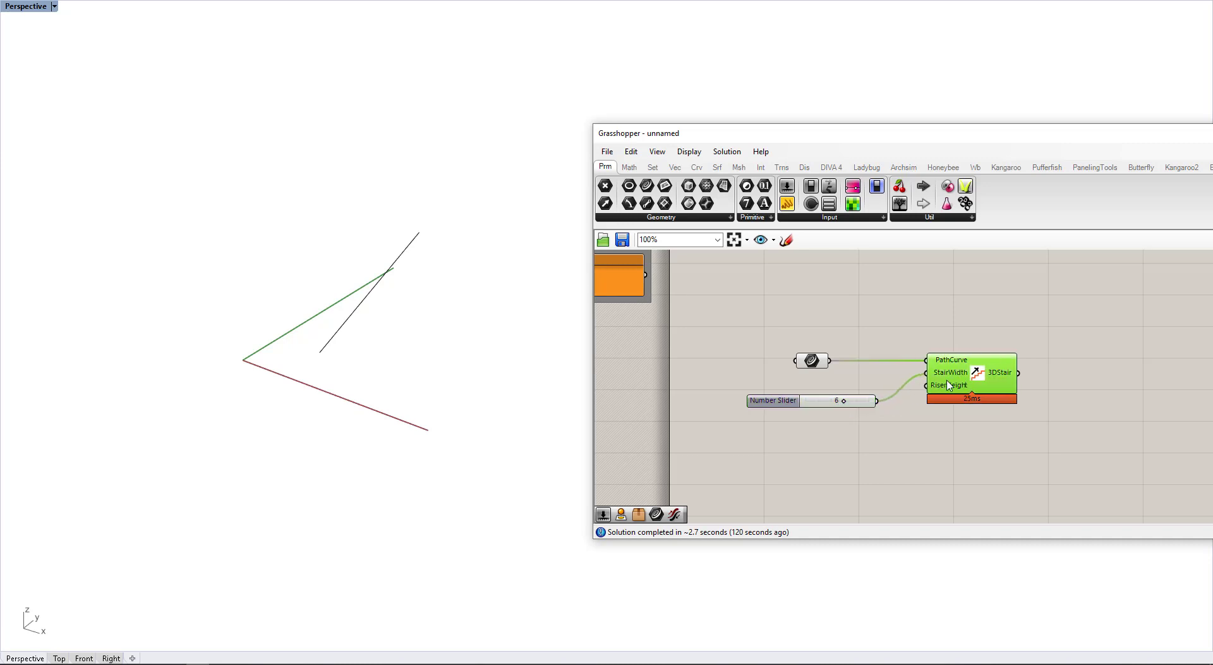
Create a number slider with value 0.50 and connect it to the RiserHeight input.
double_click(838, 442)
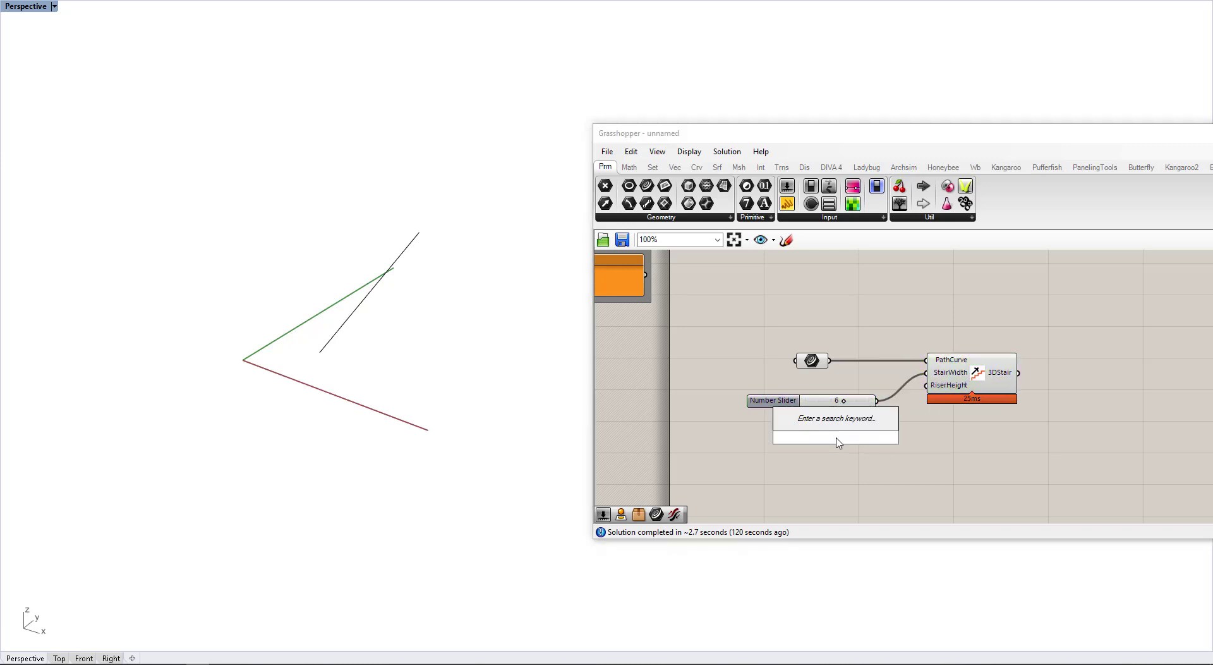
type("0.50")
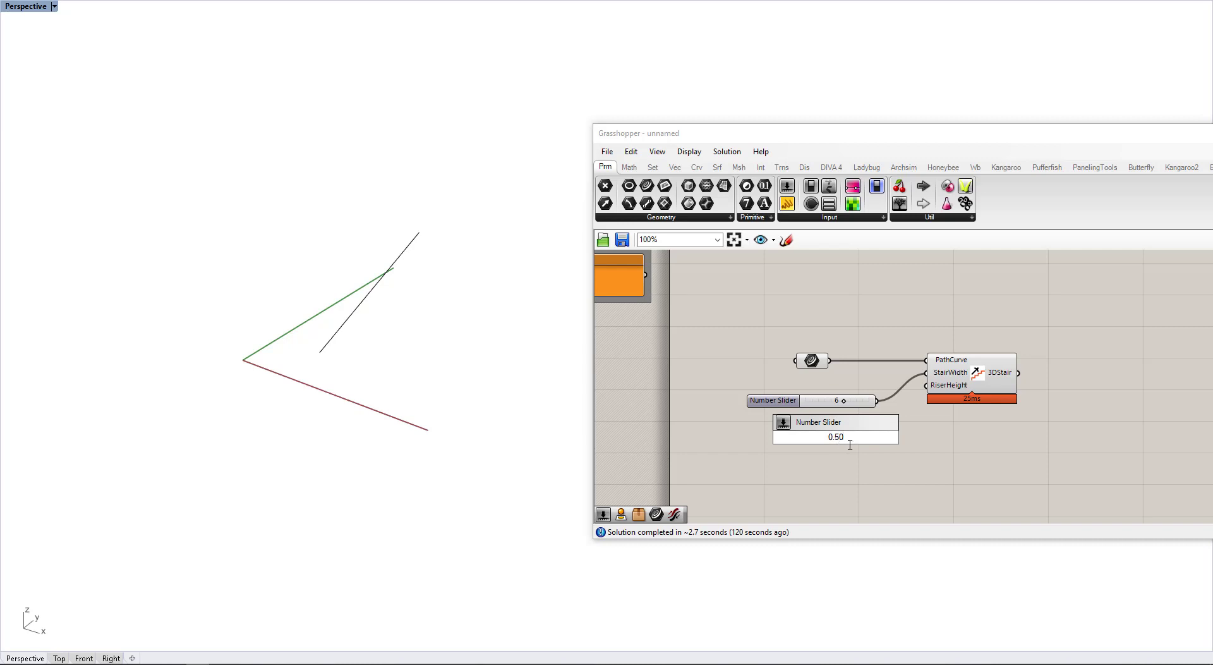
key("Return")
left_click_drag(901, 437, 1040, 367)
right_click_drag(350, 300, 374, 353)
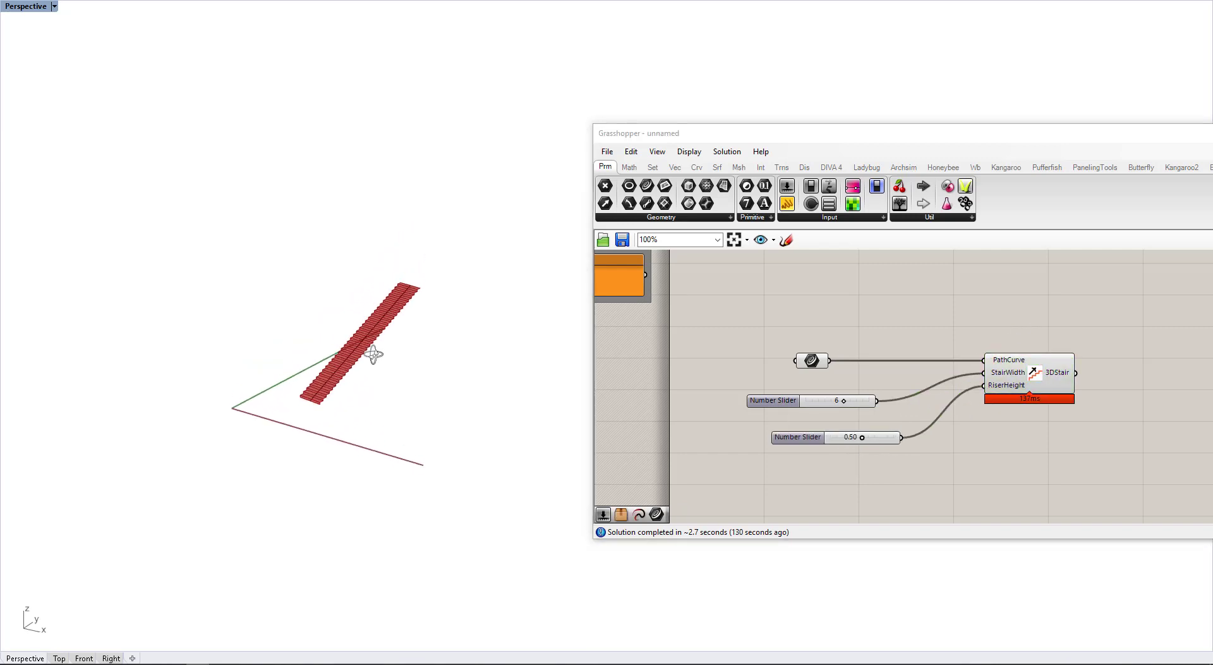
Open the LC_Stairs cluster, examine its whole component network, and return to the main definition.
scroll(1139, 378, "up", 2)
left_click(1010, 370)
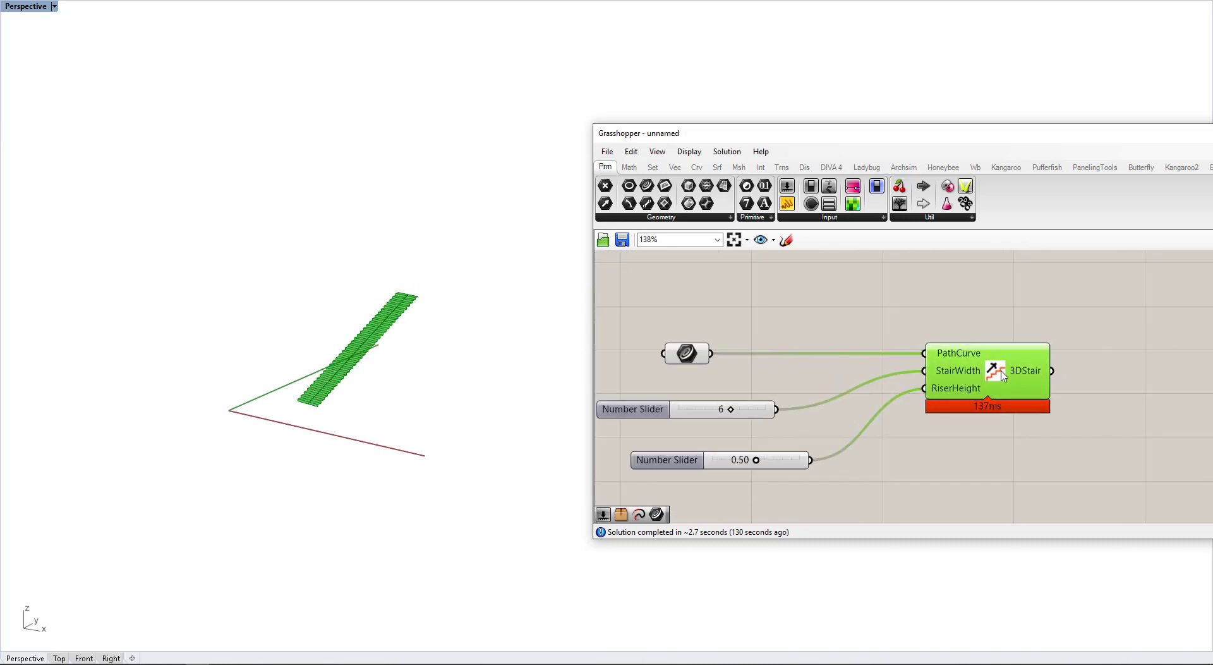
double_click(1003, 374)
scroll(995, 385, "down", 5)
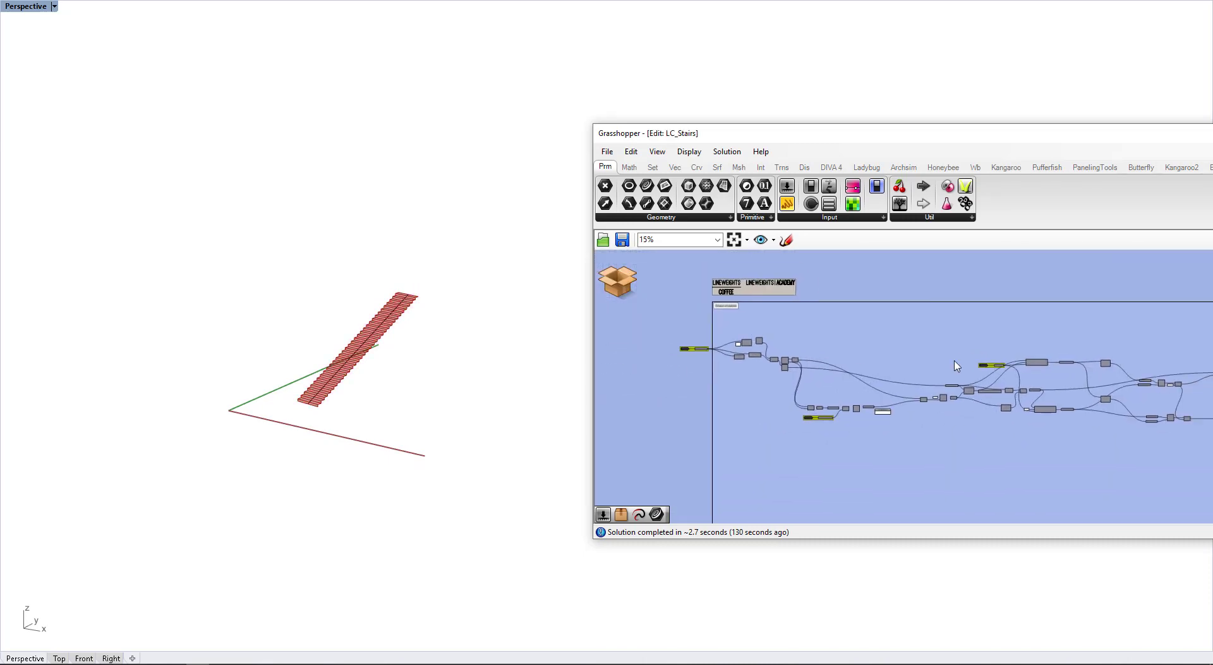
scroll(956, 366, "down", 2)
left_click_drag(653, 325, 1158, 457)
left_click(898, 474)
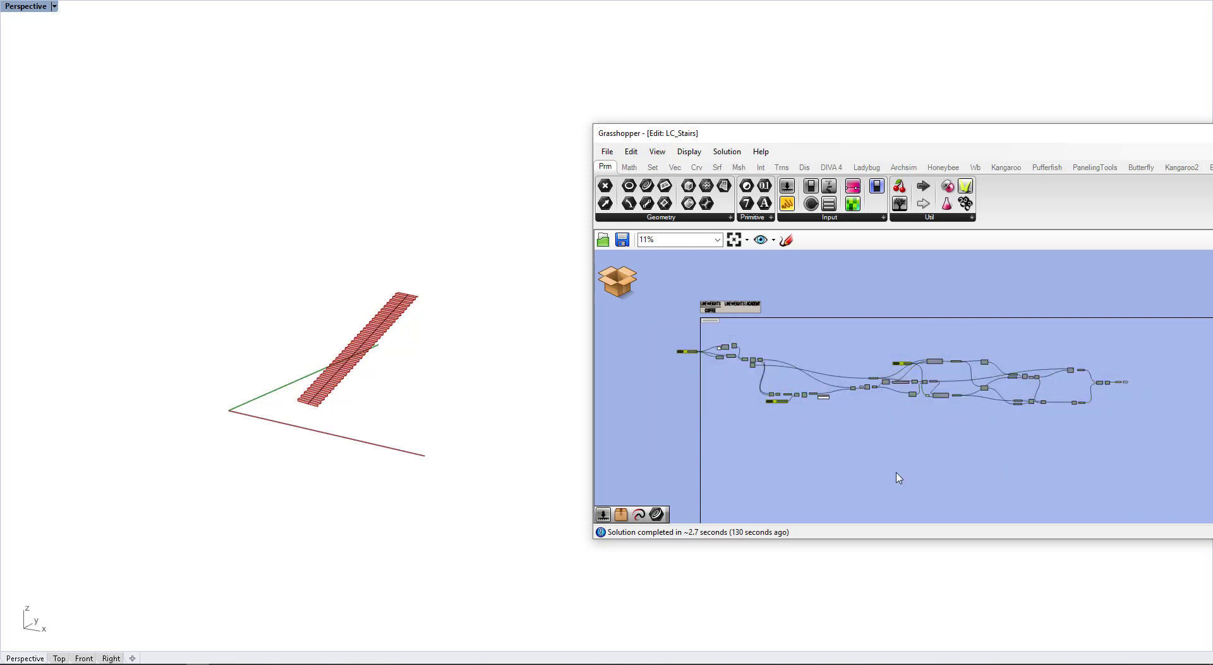
key("ctrl+w")
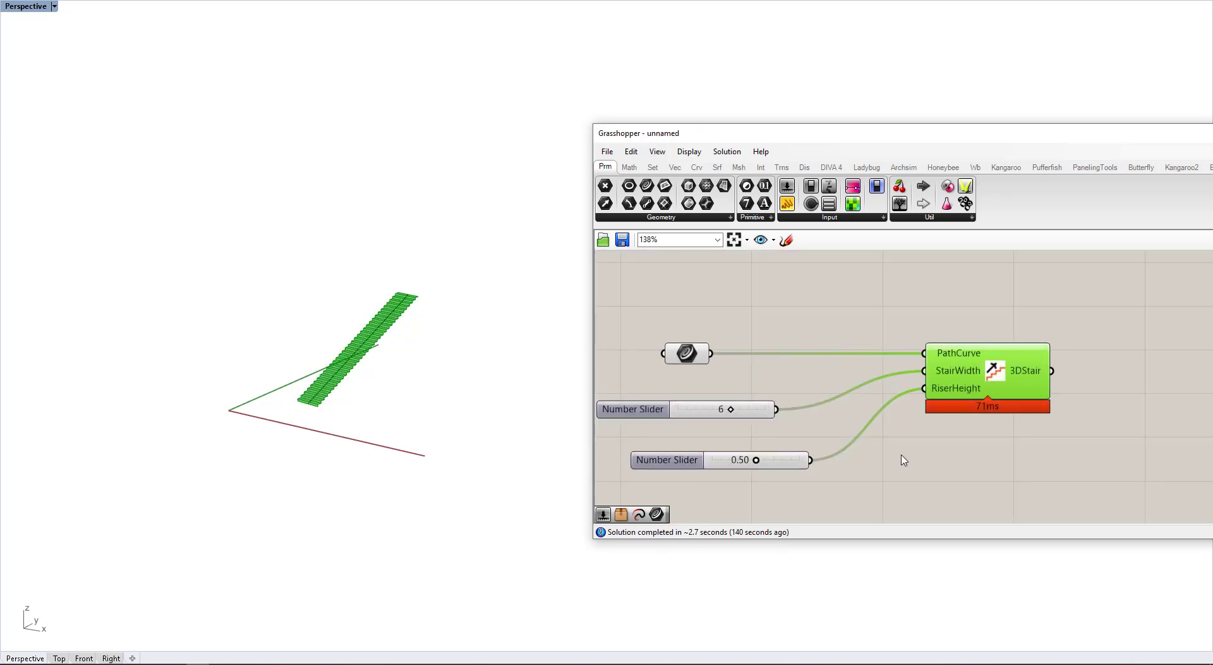
left_click(941, 316)
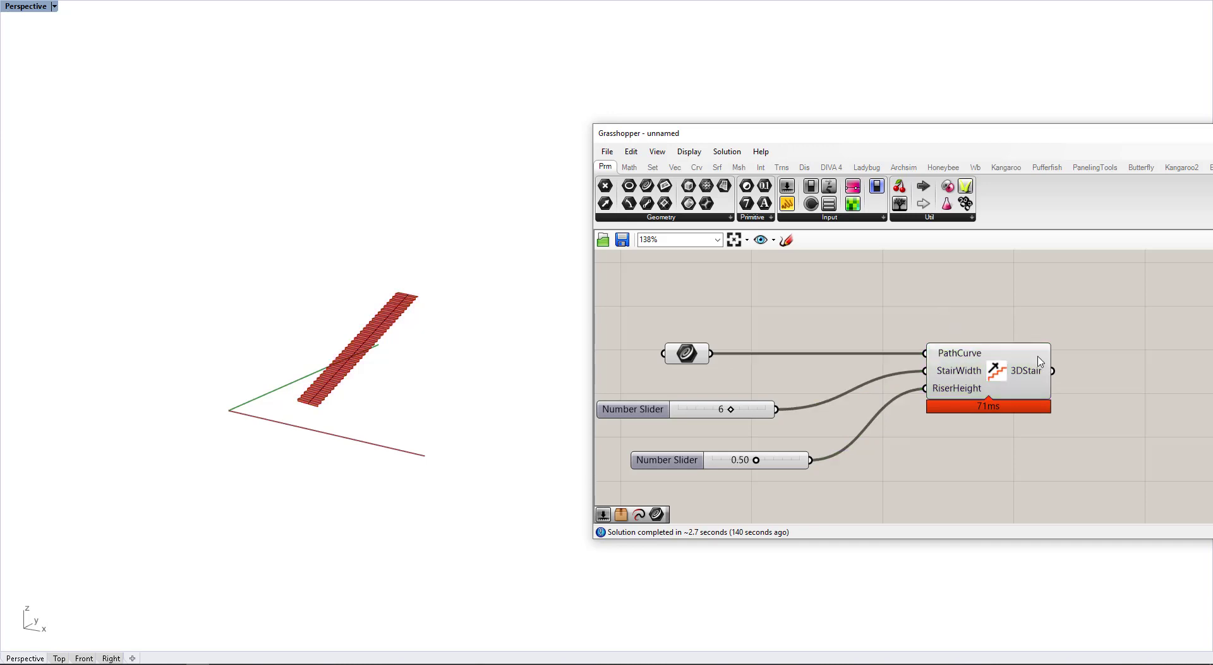
left_click(998, 384)
left_click(972, 309)
Reposition the upper control point of the stair's path line and vary its height to reshape the stair.
right_click_drag(256, 390, 271, 374)
scroll(373, 322, "up", 8)
right_click_drag(432, 342, 383, 368)
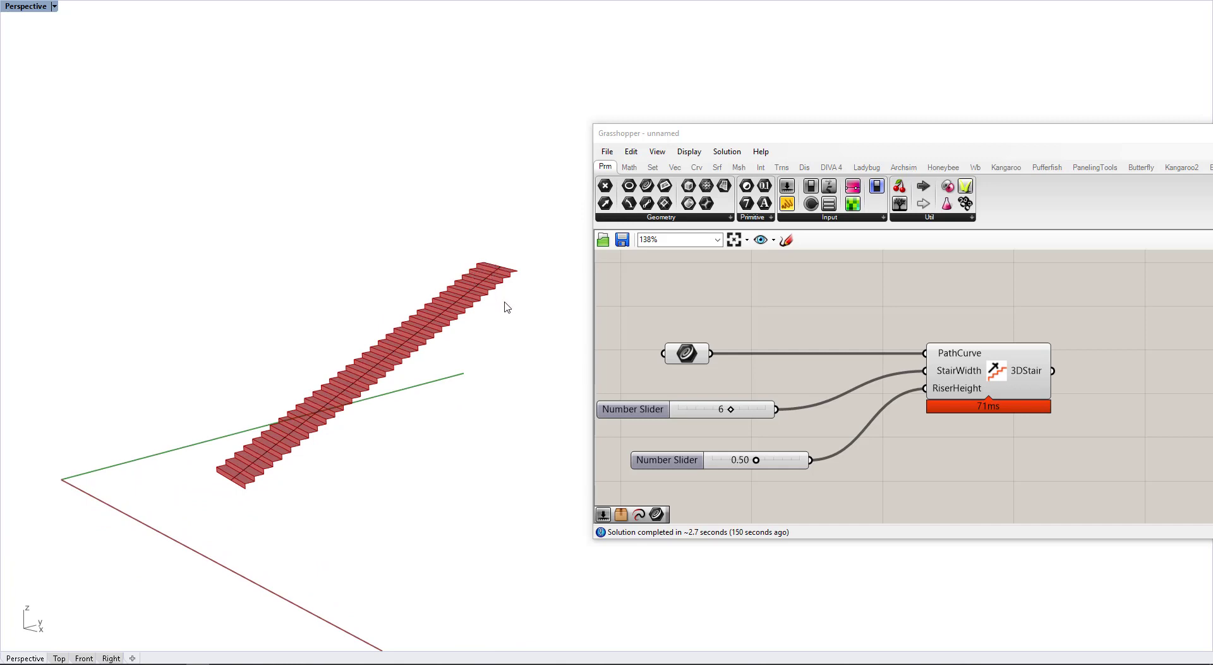
right_click_drag(501, 330, 482, 366)
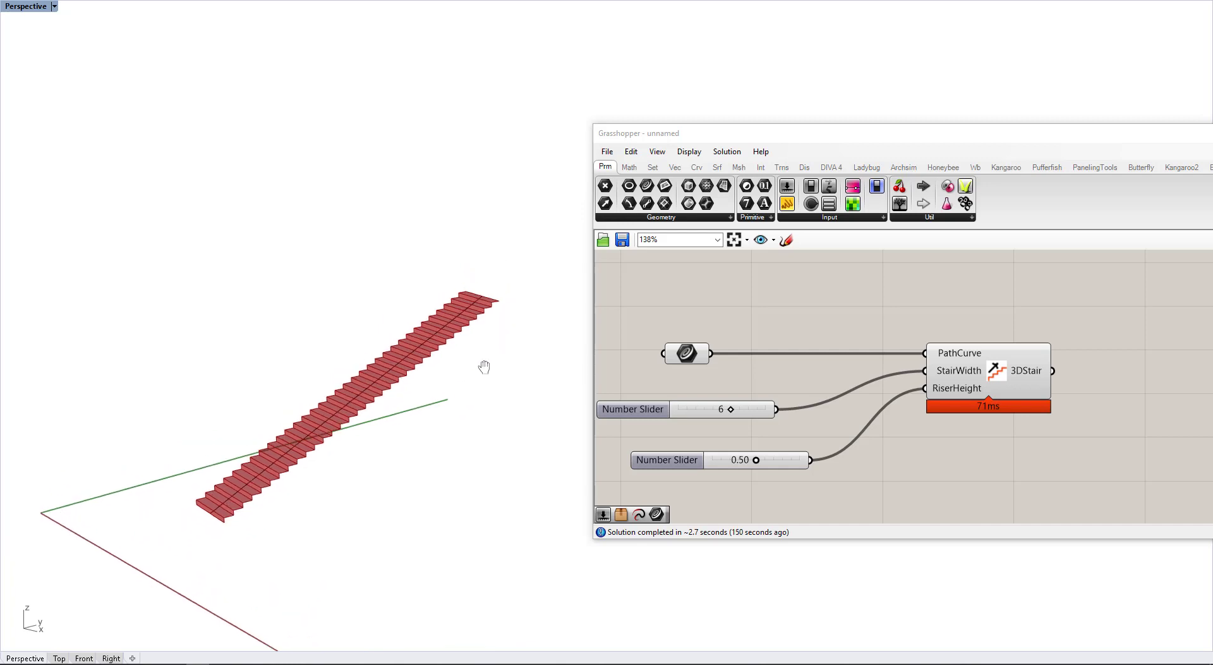
left_click(452, 298)
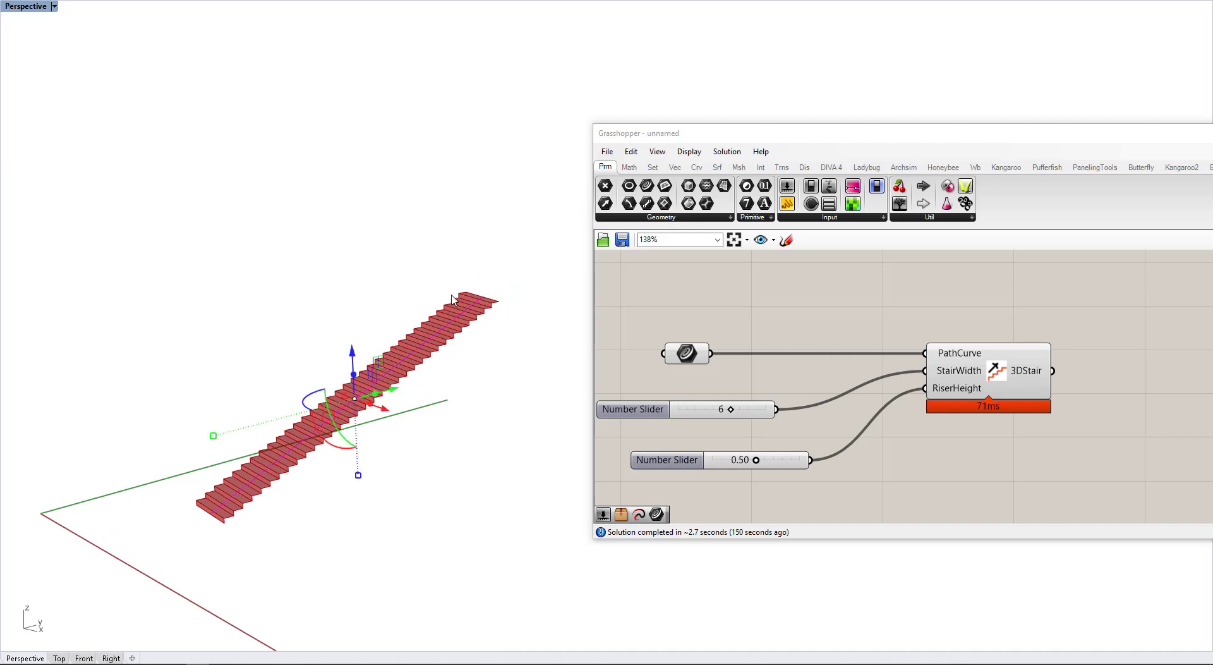
key("F10")
left_click_drag(462, 267, 491, 311)
left_click_drag(480, 253, 405, 494)
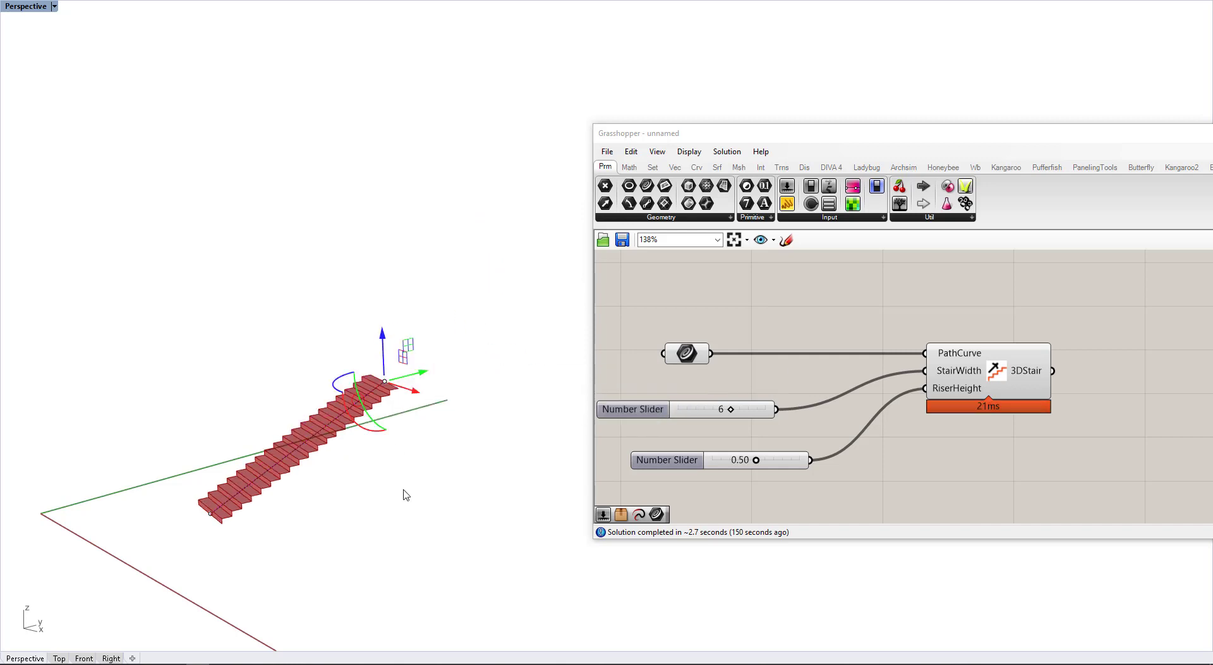
left_click_drag(387, 372, 373, 234)
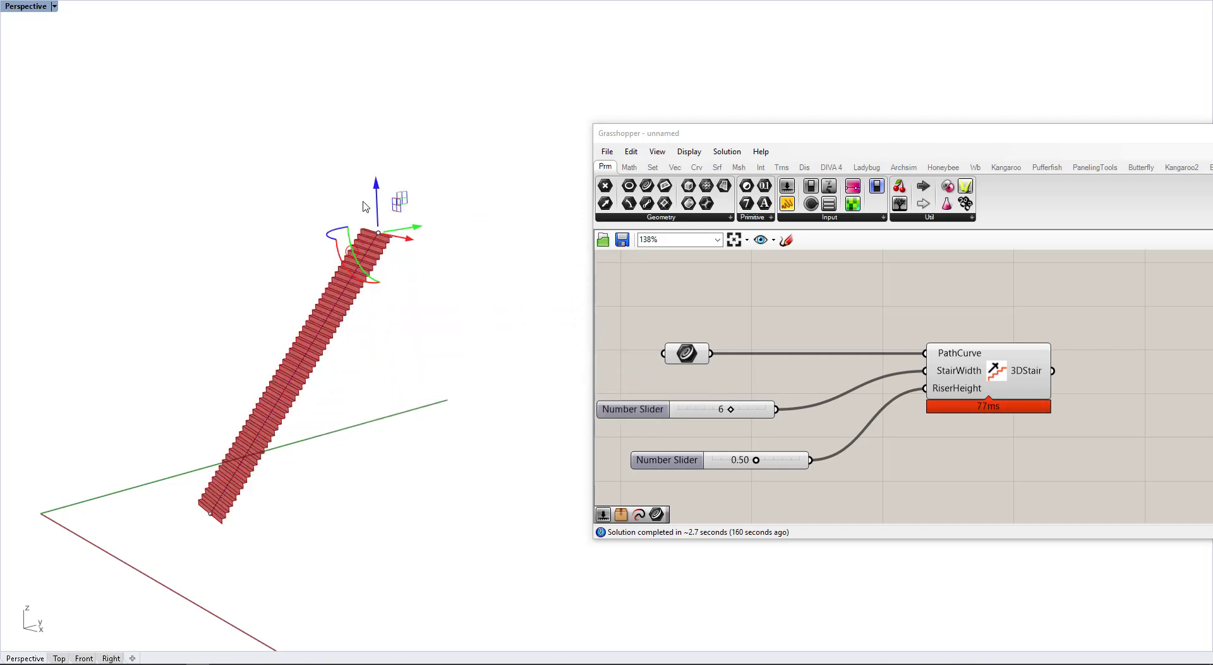
left_click_drag(378, 187, 380, 297)
key("Escape")
key("Escape")
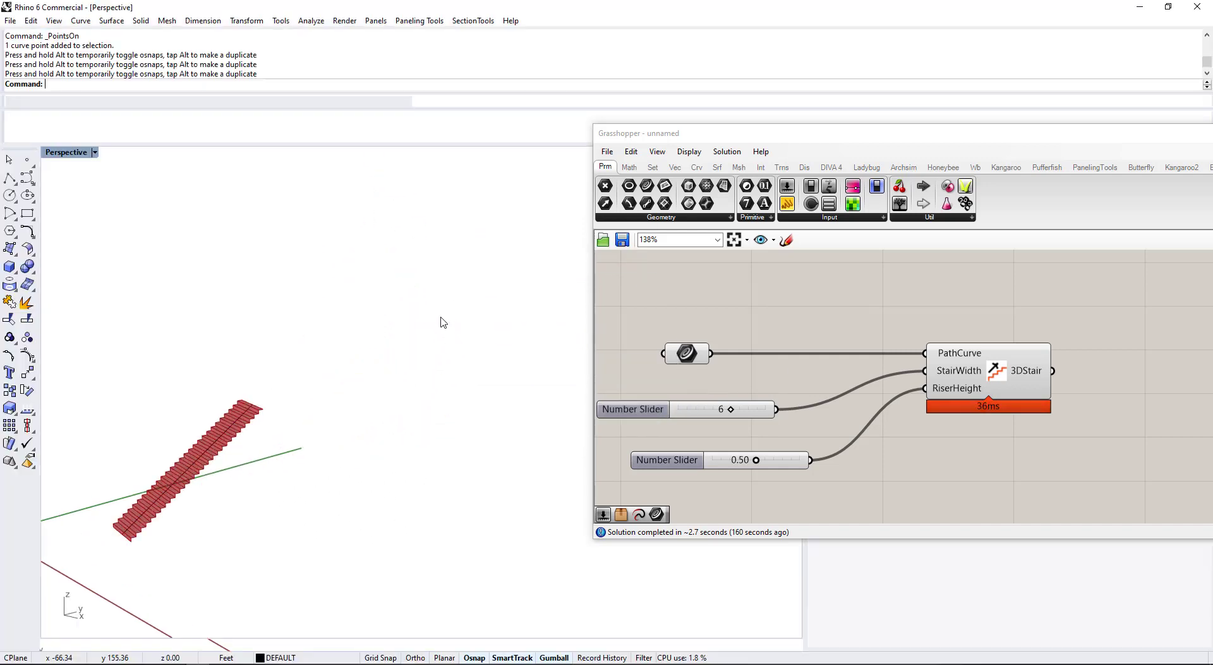
Draw a degree 3 control point curve with five points, arcing beside and behind the straight stair.
scroll(441, 318, "down", 6)
right_click_drag(420, 340, 470, 319, "shift")
right_click_drag(471, 319, 403, 411)
scroll(396, 380, "up", 4)
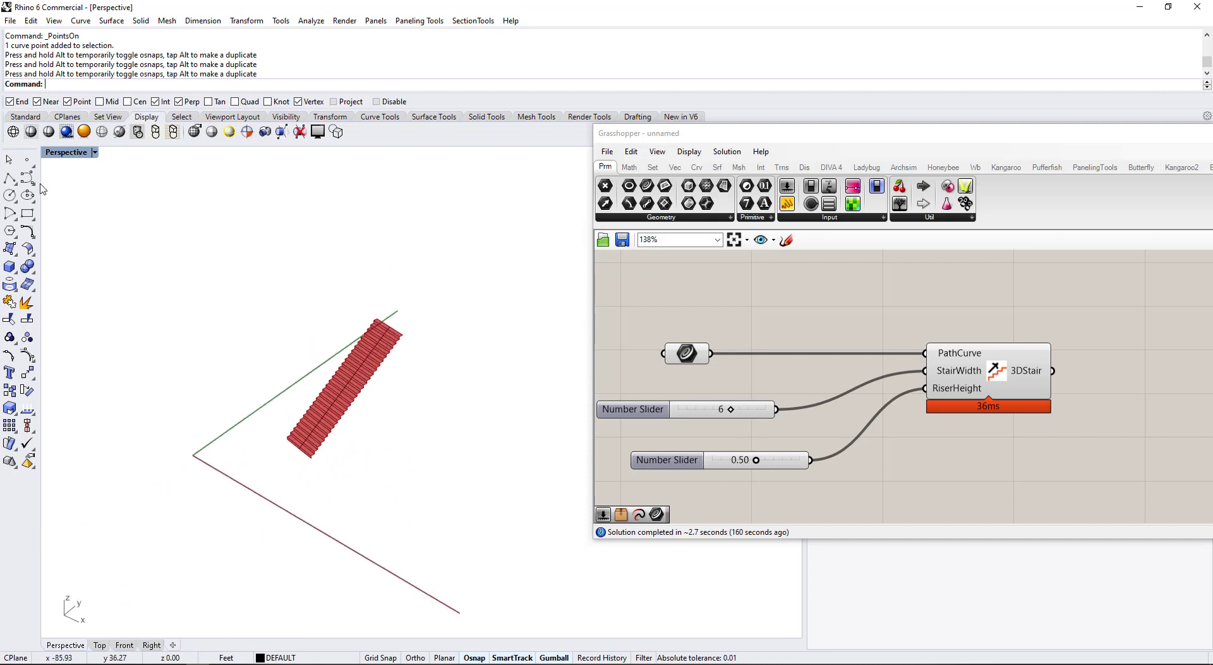
left_click(24, 180)
left_click(426, 488)
left_click(531, 423)
left_click(540, 292)
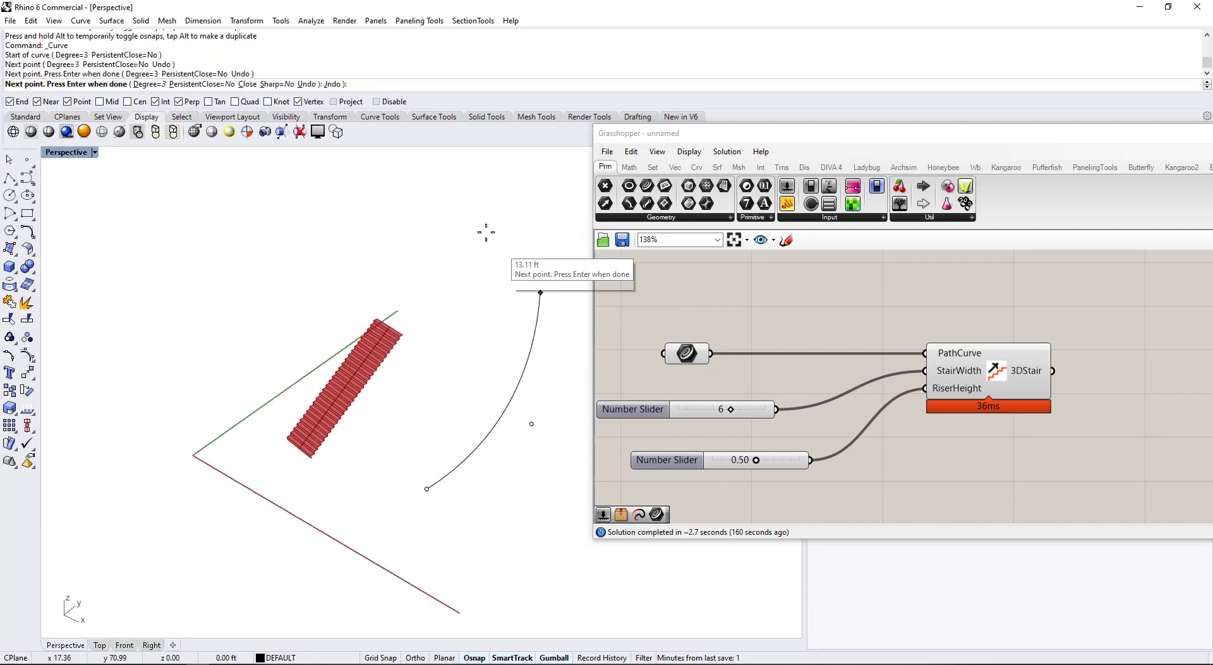
left_click(482, 229)
left_click(312, 213)
key("Return")
Turn on the new curve's control points and raise its last two points well above the ground.
left_click_drag(434, 278, 390, 221)
key("F10")
right_click_drag(410, 272, 414, 222)
left_click_drag(276, 316, 514, 404)
left_click_drag(487, 348, 443, 391)
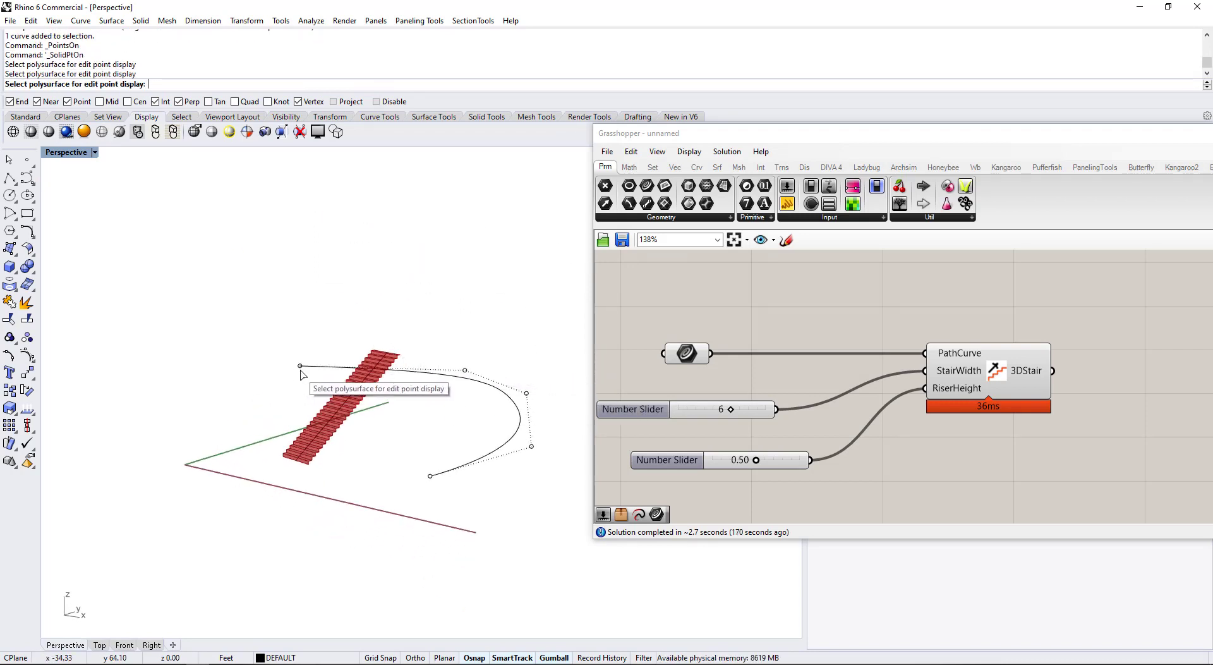
left_click(302, 372)
left_click(465, 372, "shift")
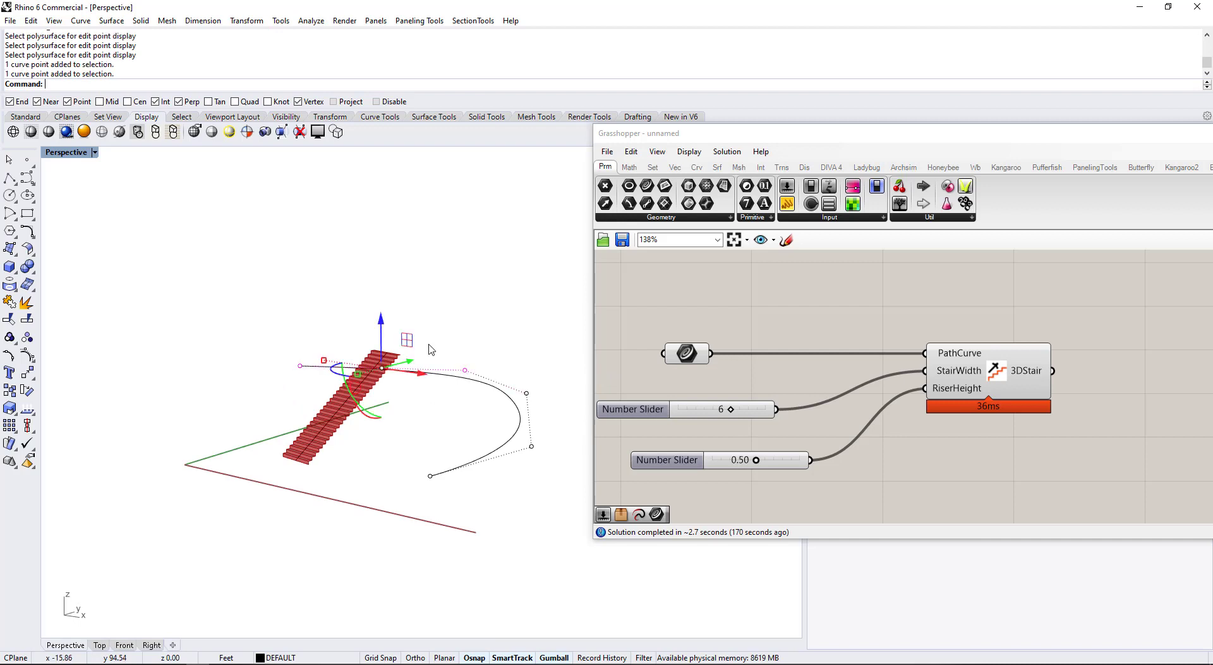
left_click_drag(380, 316, 380, 213)
Raise the curve's third and second control points so it climbs gradually from its start, and hide the points.
left_click(523, 394)
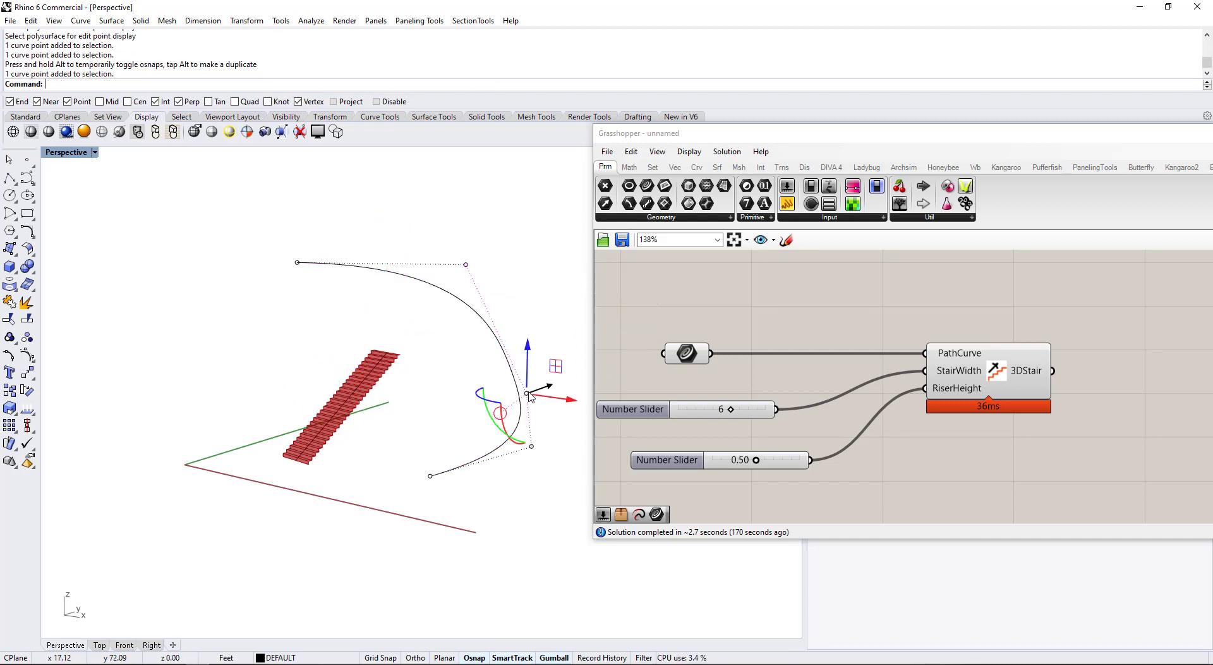
left_click_drag(525, 393, 528, 313)
left_click(532, 446)
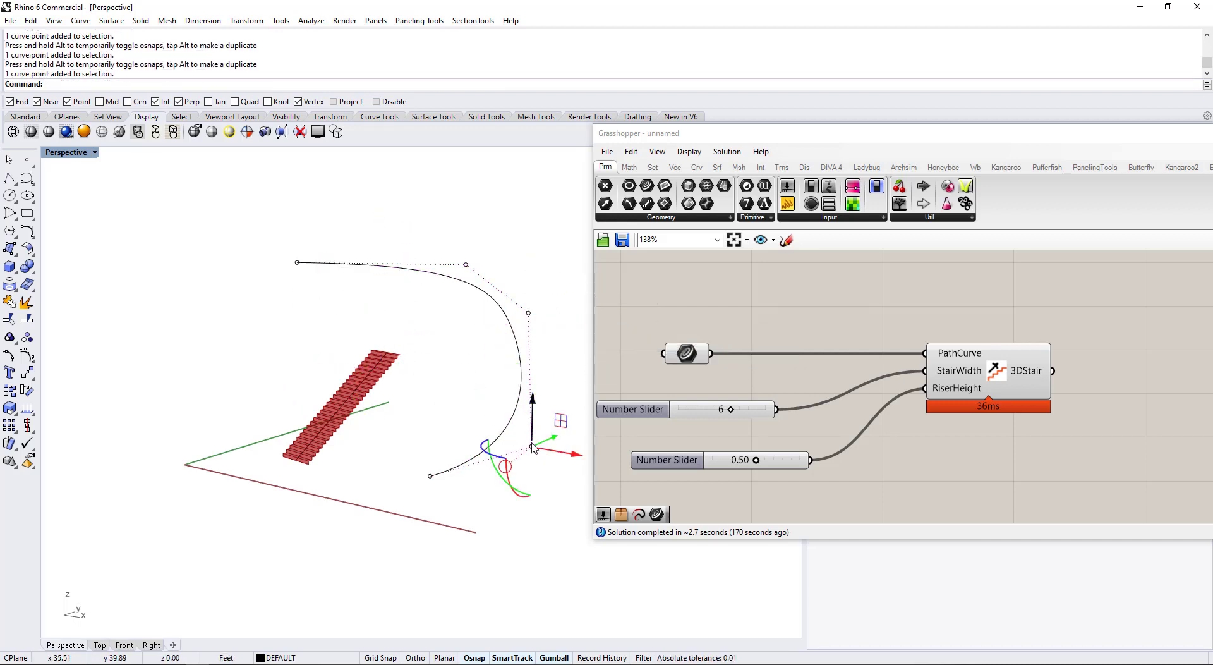
left_click_drag(532, 408, 532, 343)
left_click(541, 455)
right_click_drag(538, 415, 509, 433)
Replace the Curve parameter's reference with the rising curved path and select that curve in the model.
right_click(686, 357)
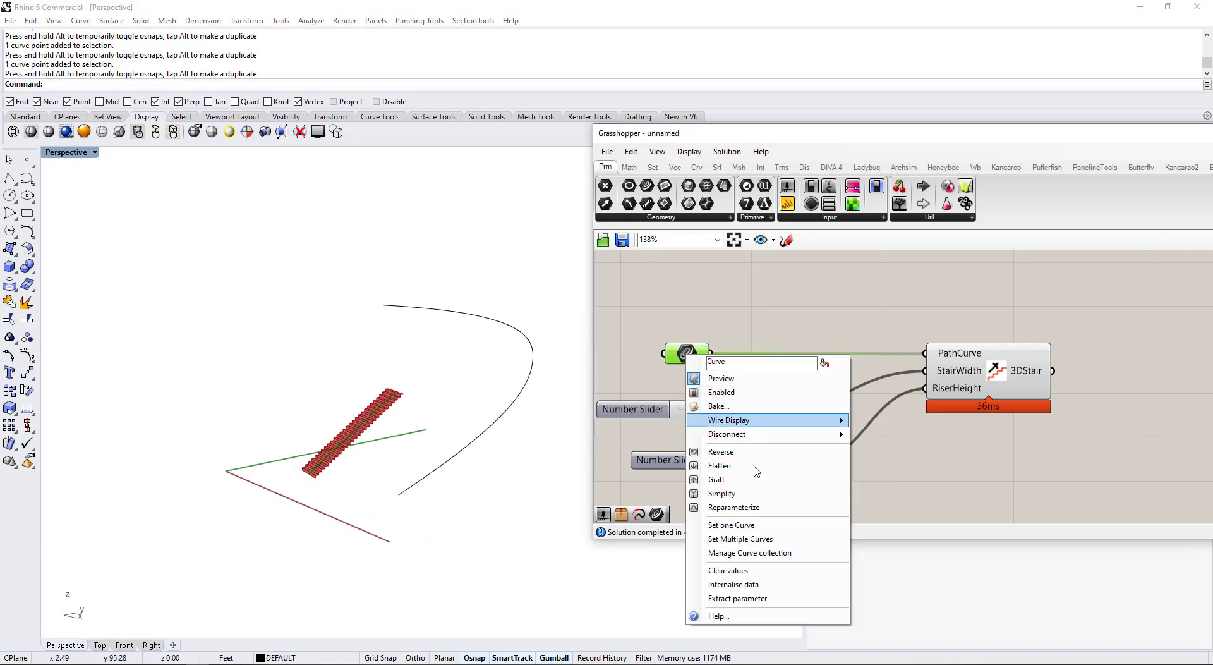
left_click(756, 525)
left_click(532, 373)
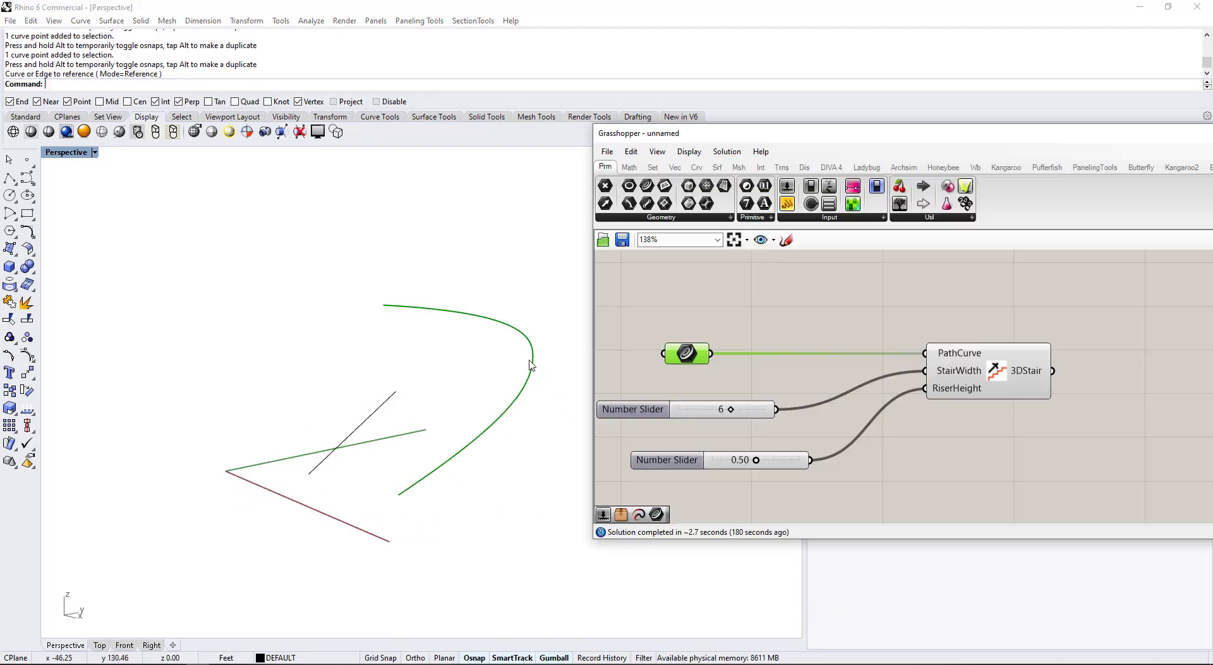
right_click_drag(402, 327, 411, 355)
left_click(420, 338)
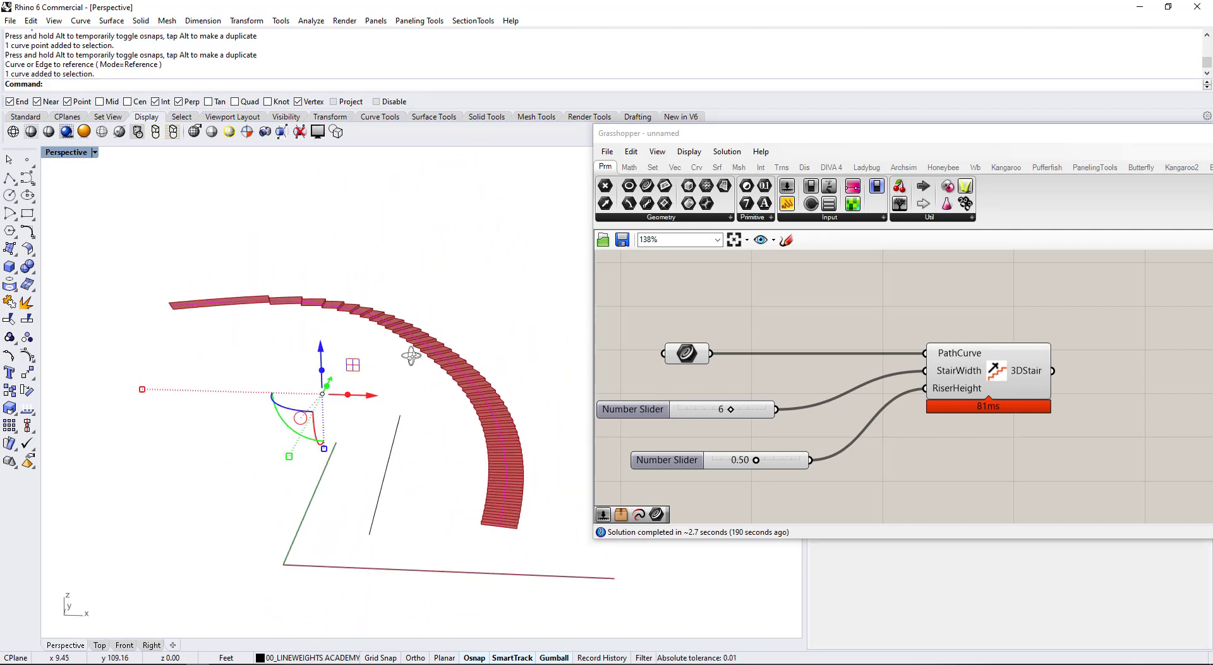
Turn on the curved path's control points and lower its second-to-last point slightly to smooth the climb.
key("F10")
right_click_drag(323, 329, 323, 296)
left_click_drag(328, 315, 358, 353)
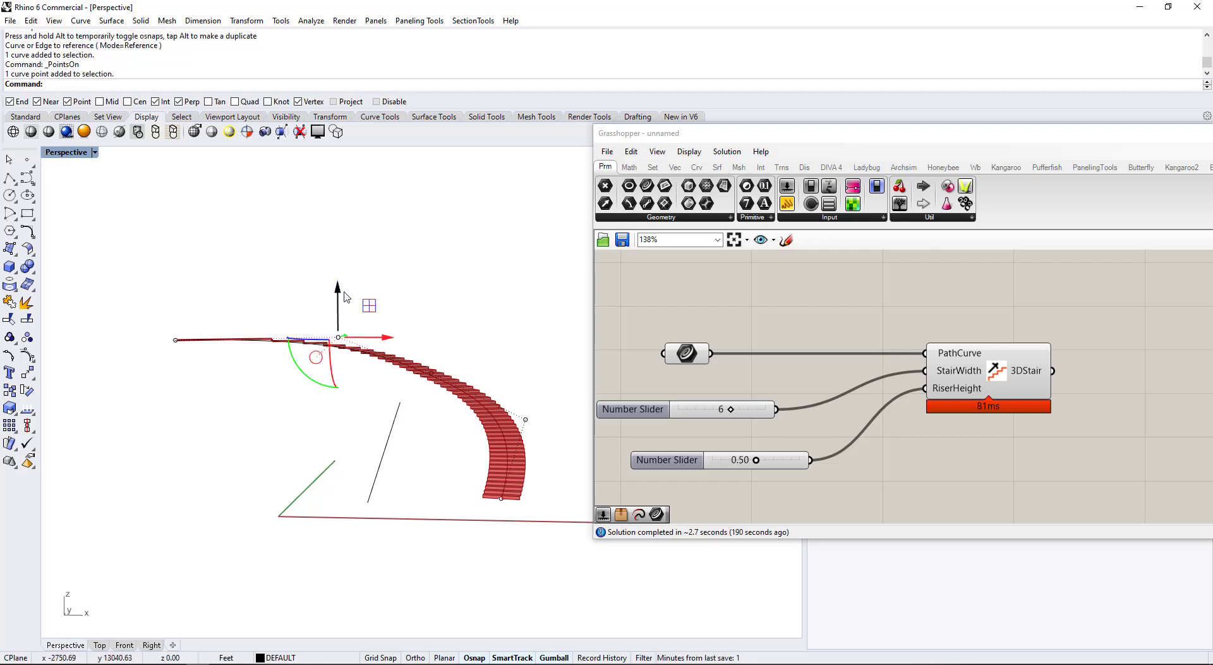
mouse_move(338, 293)
left_mouse_down()
mouse_move(338, 248)
mouse_move(338, 302)
left_mouse_up()
left_click(377, 303)
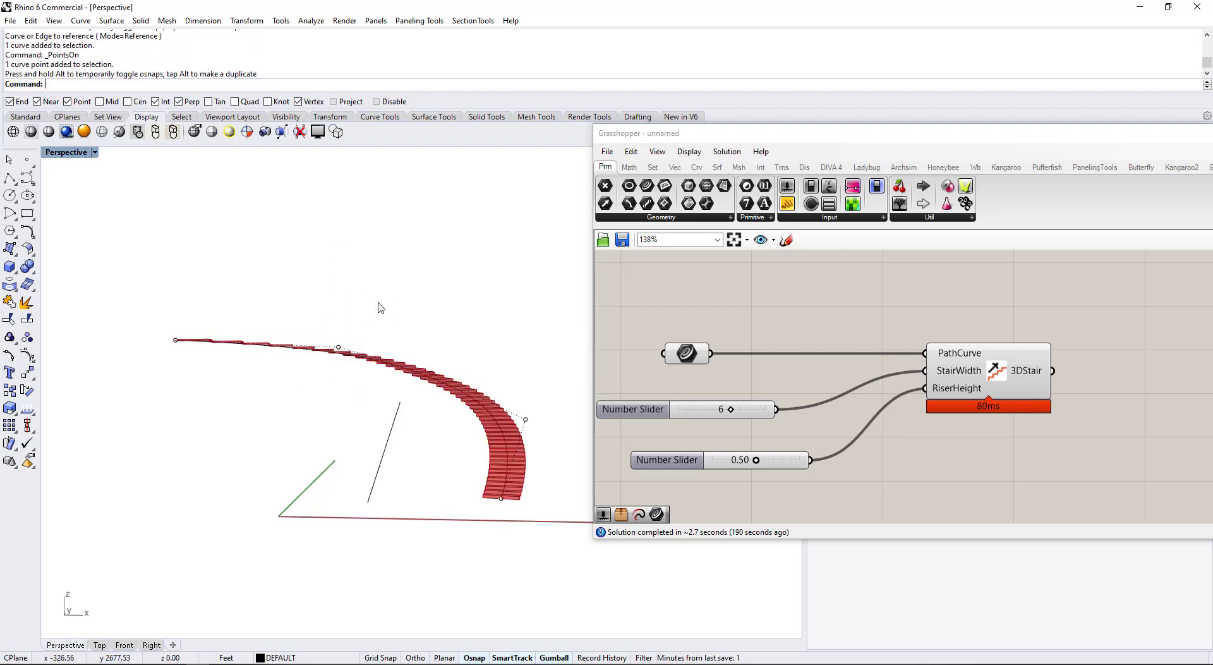
Examine the curved stair from above and from the side, highlighting the geometry produced by the stair component.
right_click_drag(380, 308, 398, 376)
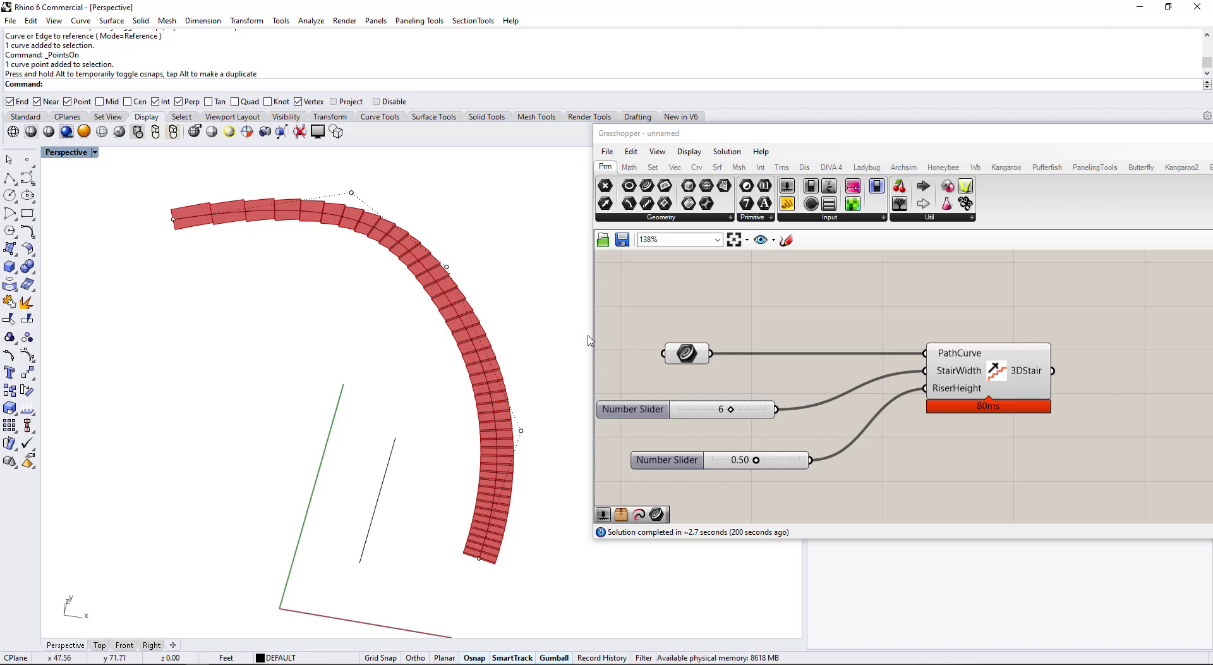
right_click_drag(510, 429, 398, 326)
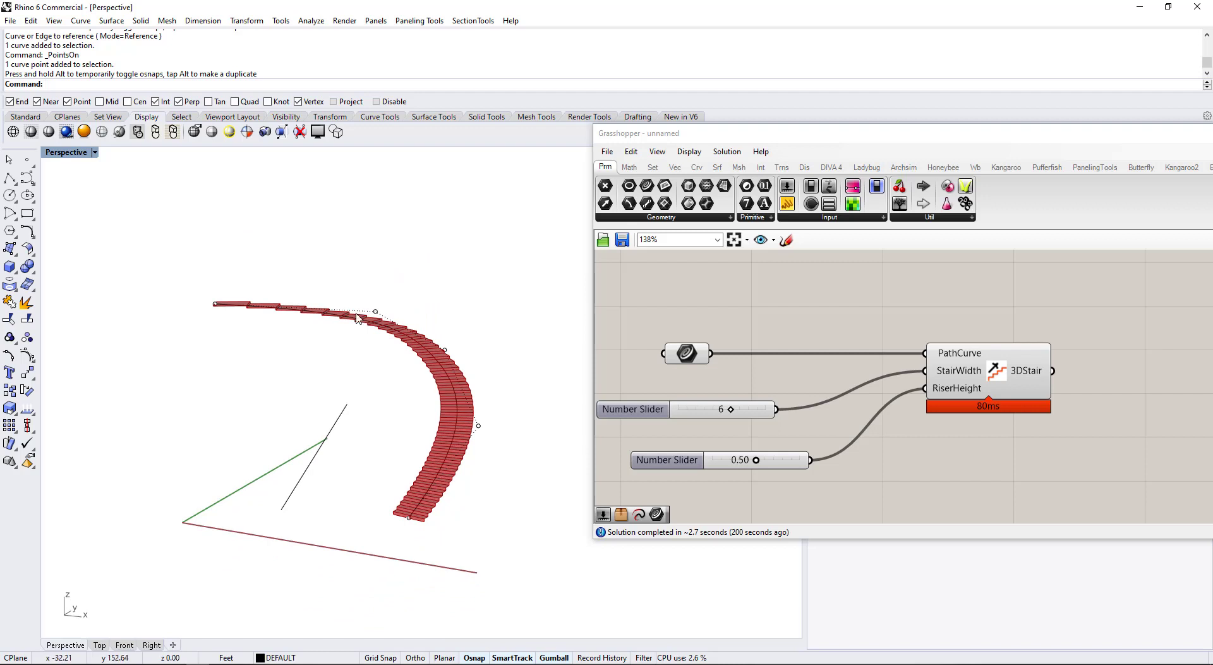
left_click(337, 427)
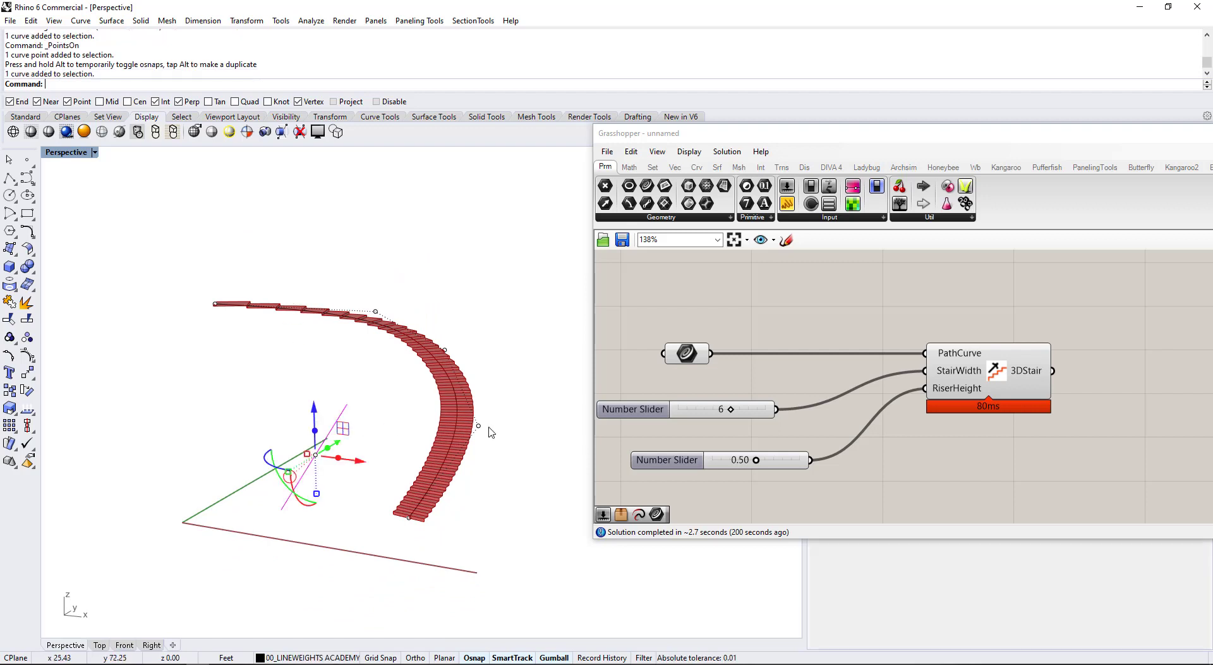
left_click(456, 308)
right_click_drag(506, 388, 398, 418)
left_click(1001, 377)
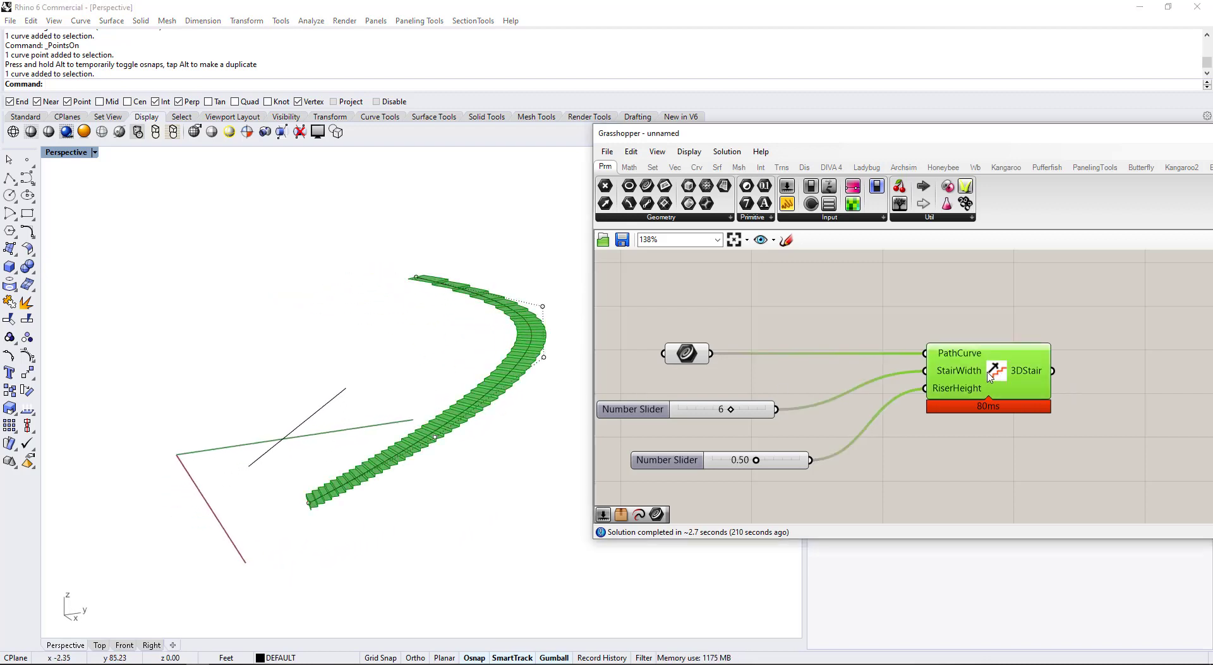
left_click(977, 460)
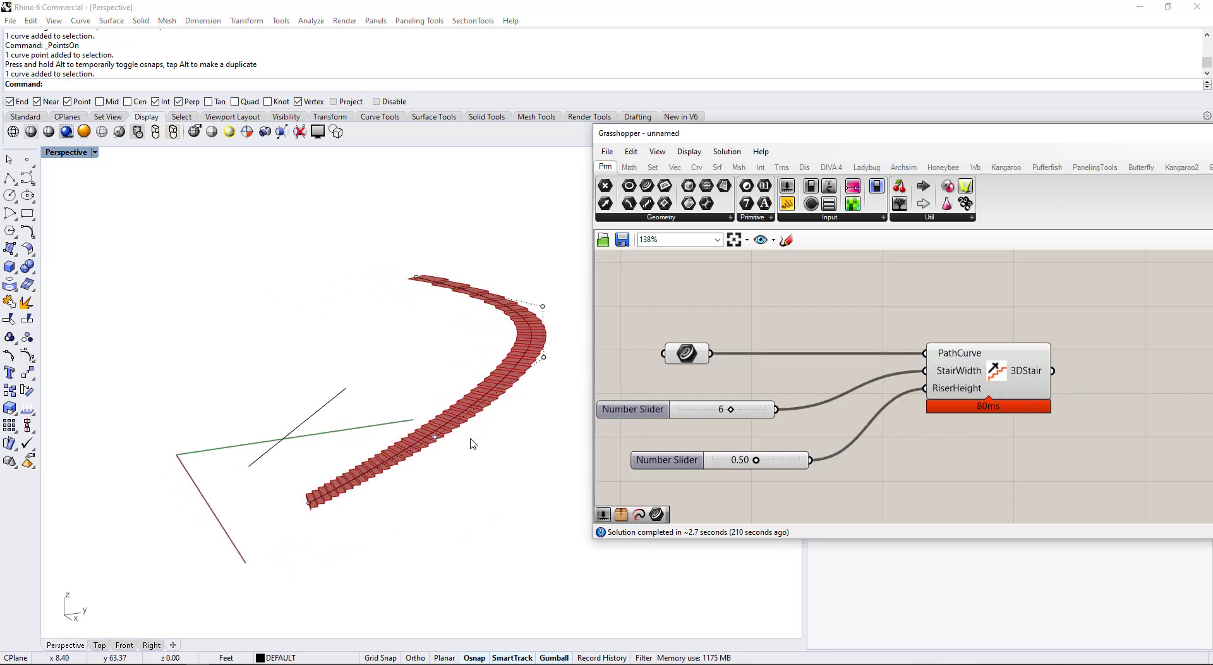
Inspect the tread spacing along the curved stair from overhead and oblique views, and hide the path's control points.
right_click_drag(384, 409, 432, 505)
right_click_drag(463, 382, 473, 445, "shift")
right_click_drag(472, 444, 481, 475)
right_click_drag(495, 292, 492, 354, "shift")
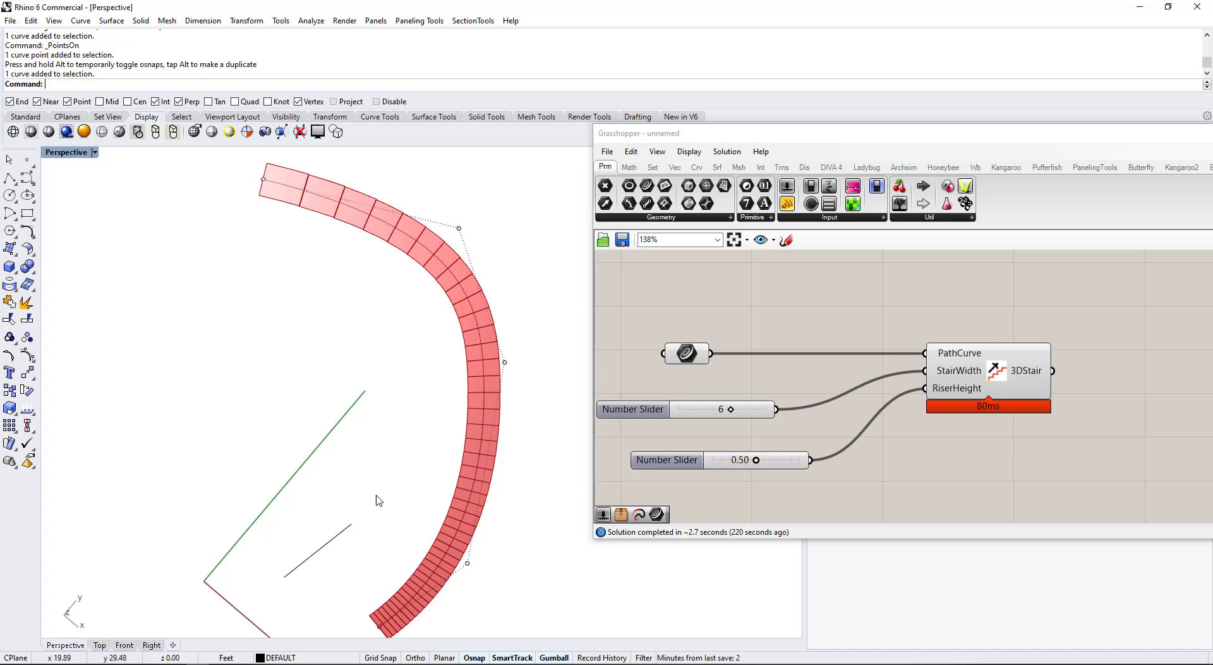
right_click_drag(377, 495, 309, 532)
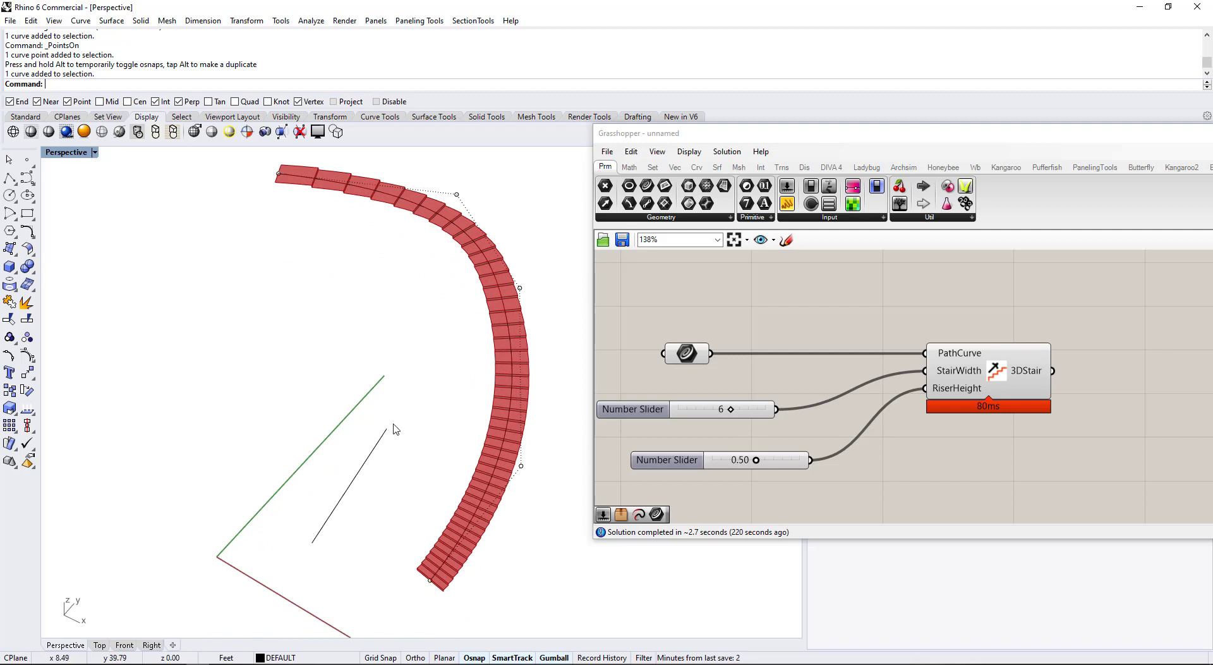
right_click_drag(404, 446, 586, 488)
right_click_drag(514, 393, 512, 432, "shift")
key("Escape")
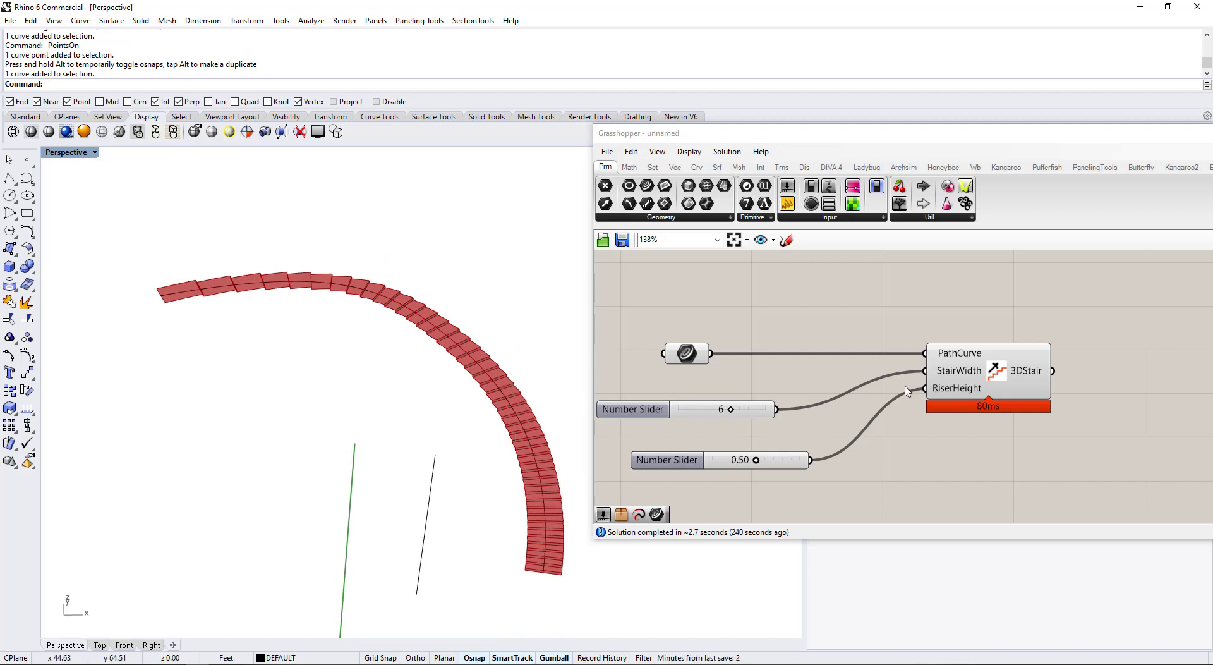
Highlight the stair component's output again and examine how the steps follow the curve from low and high angles.
right_click_drag(889, 386, 897, 341)
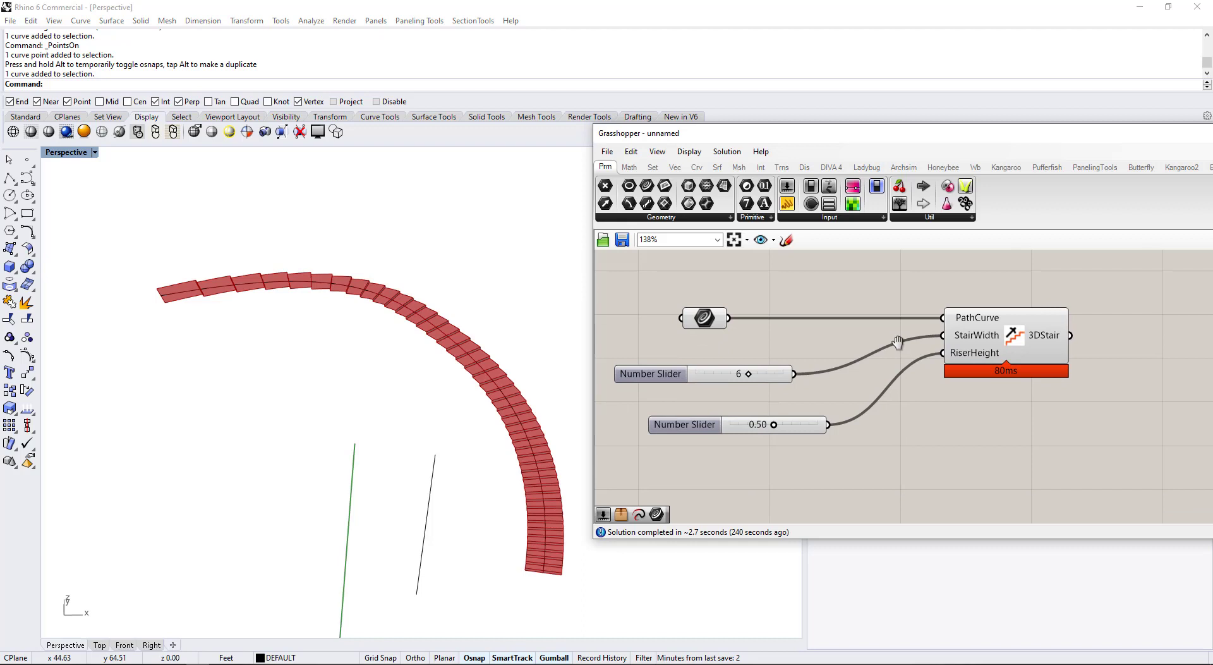
left_click(987, 362)
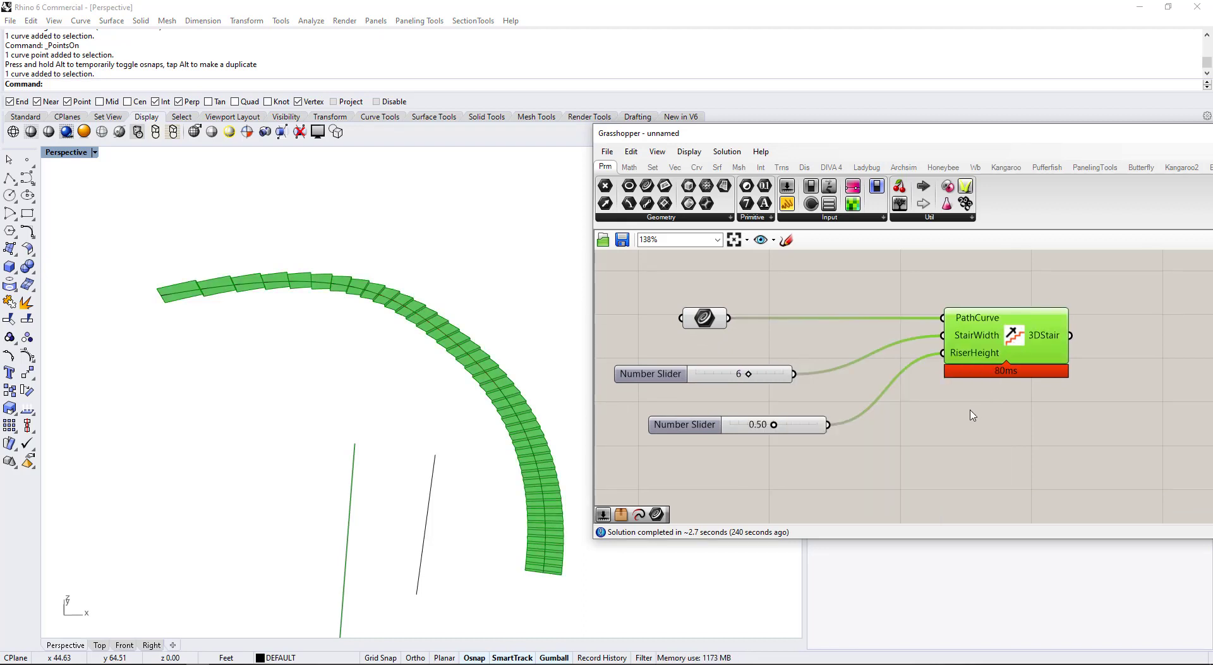
right_click_drag(566, 496, 495, 430)
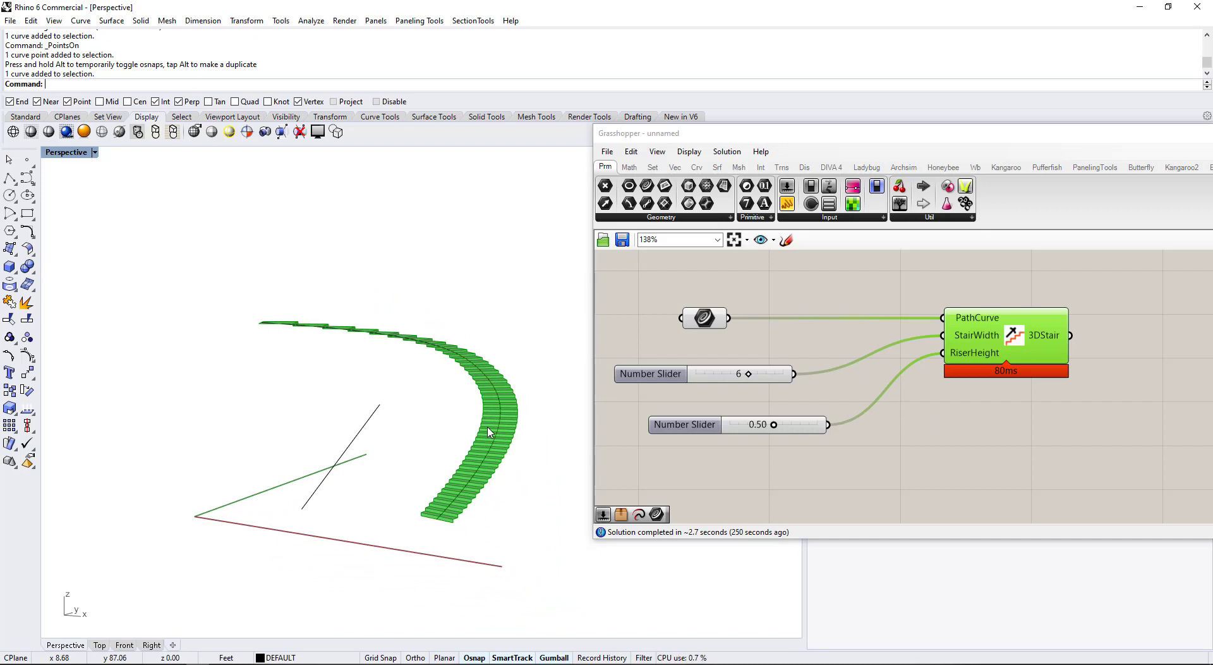
right_click_drag(468, 411, 465, 419)
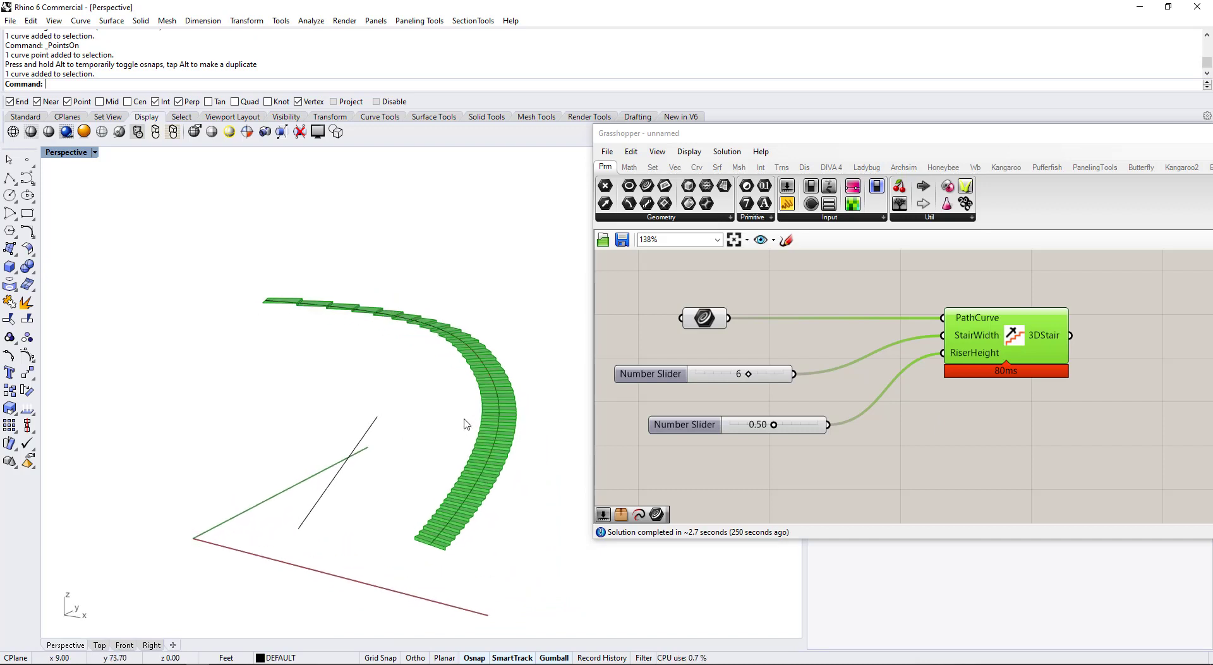
left_click(924, 437)
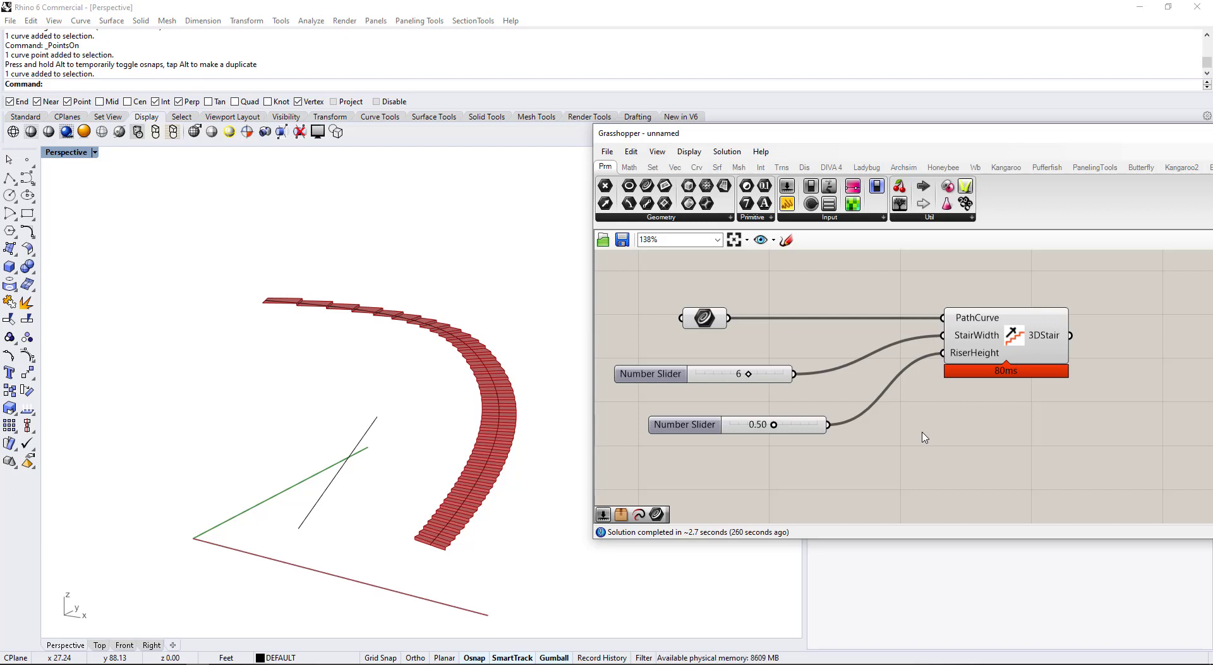
right_click_drag(309, 335, 341, 378)
mouse_move(496, 253)
left_mouse_down()
mouse_move(400, 395)
mouse_move(478, 246)
left_mouse_up()
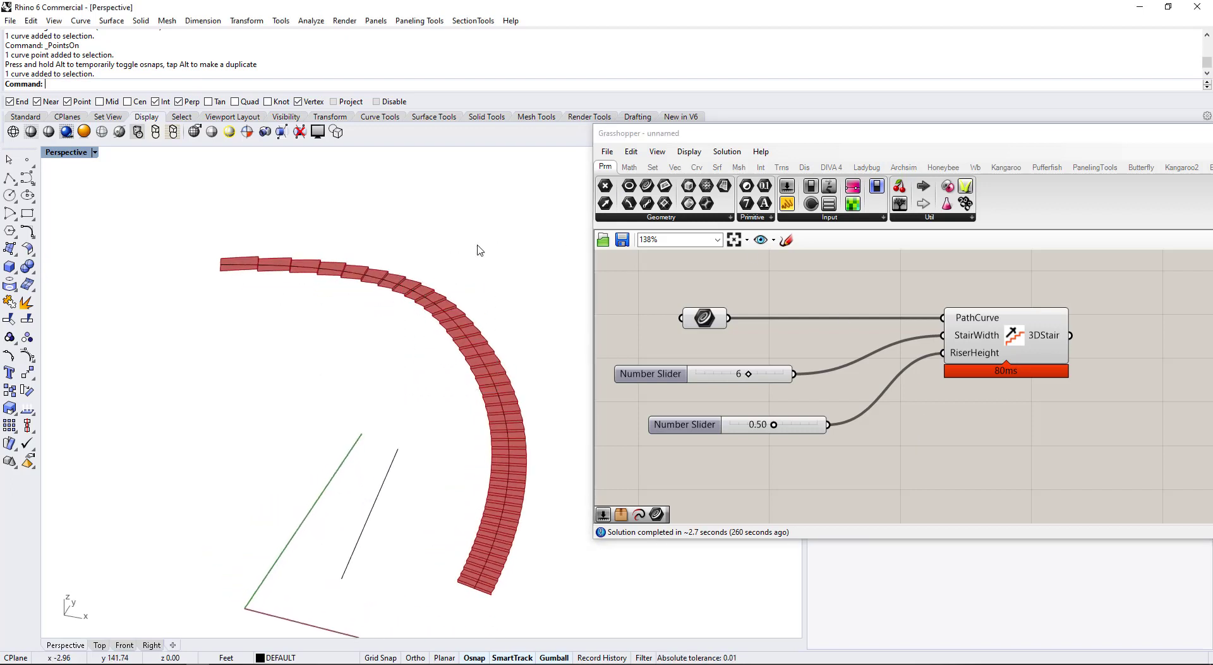